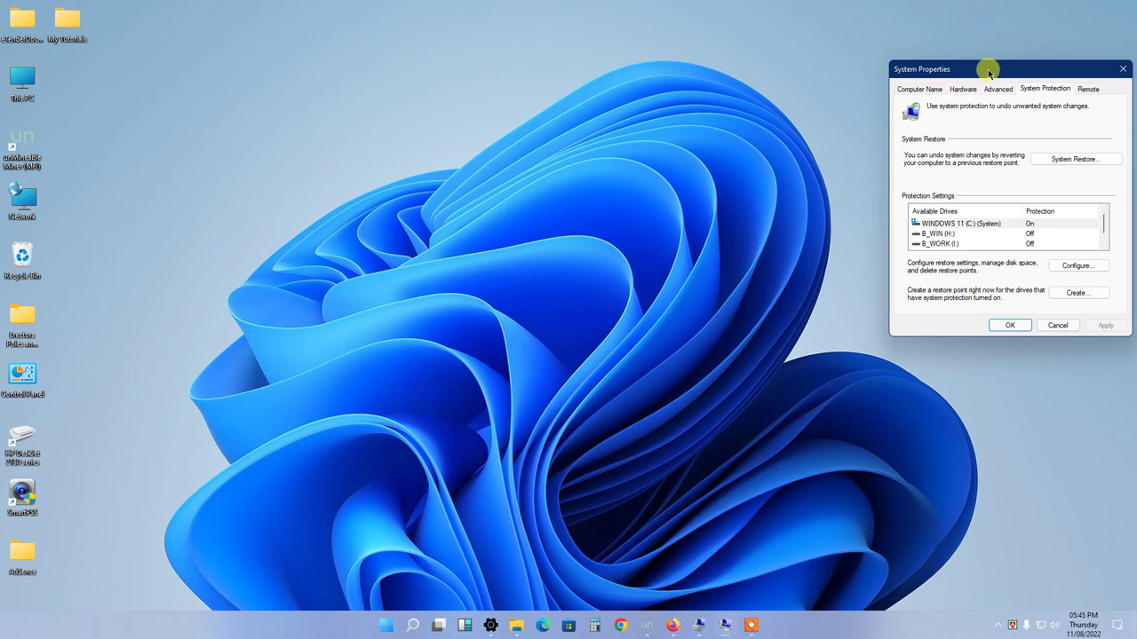
Step: View the advanced system properties, and close the dialog along with the other open window
{"action": "left_click_drag", "start_coordinate": [988, 74], "coordinate": [985, 76]}
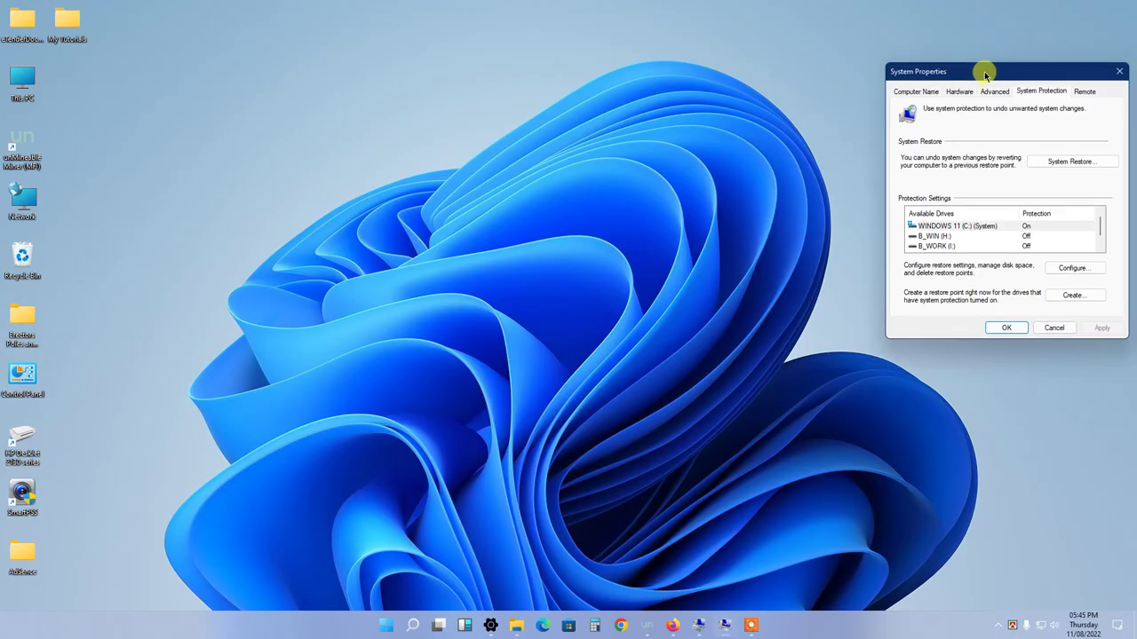
{"action": "left_click", "coordinate": [992, 92]}
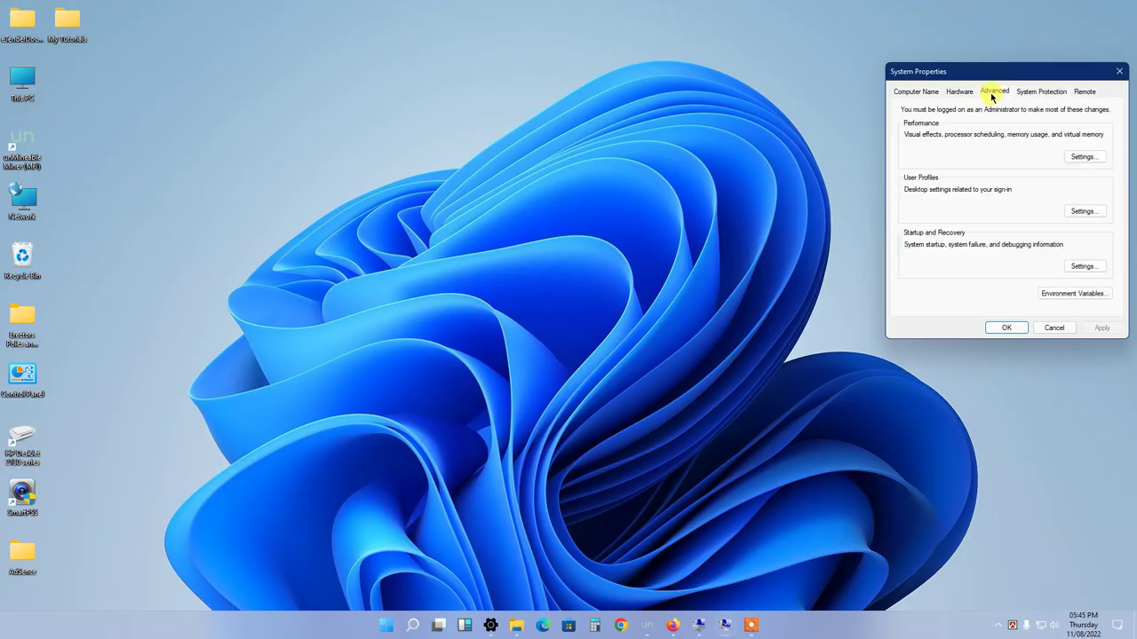
{"action": "left_click", "coordinate": [1055, 328]}
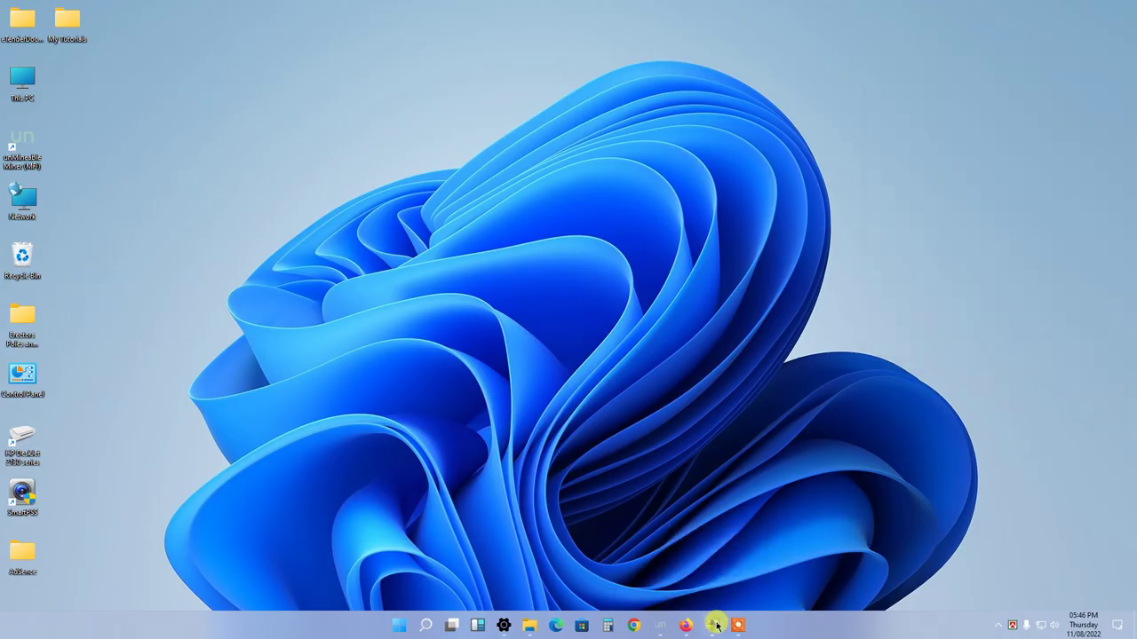
{"action": "left_click", "coordinate": [716, 625]}
{"action": "left_click", "coordinate": [820, 12]}
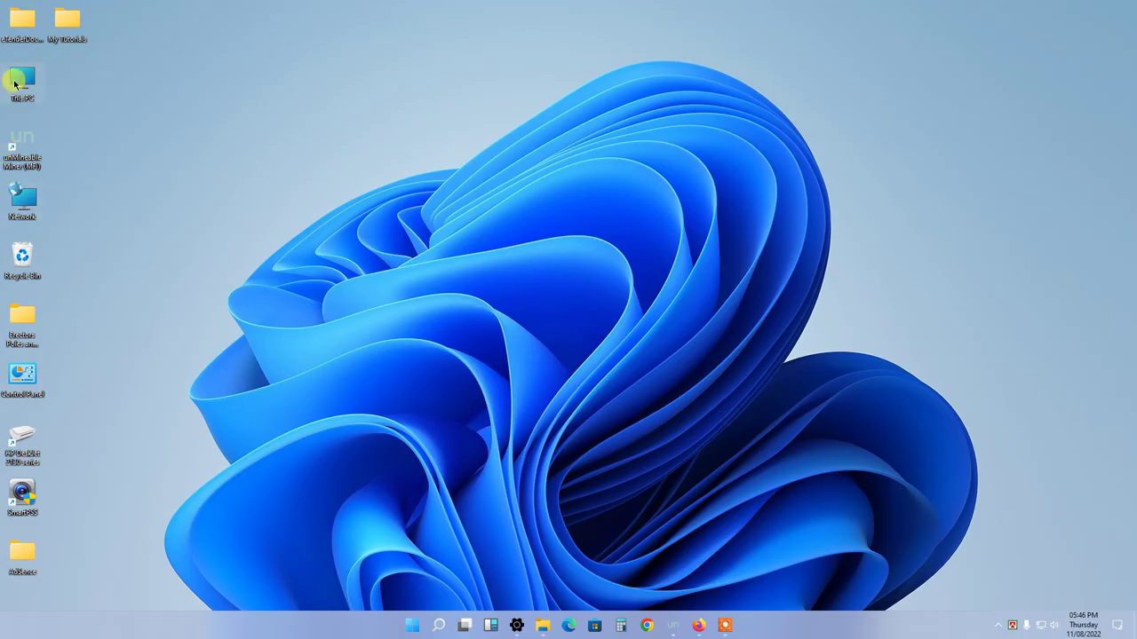
Step: Show the properties of This PC and open the advanced system settings from the About page
{"action": "right_click", "coordinate": [16, 83]}
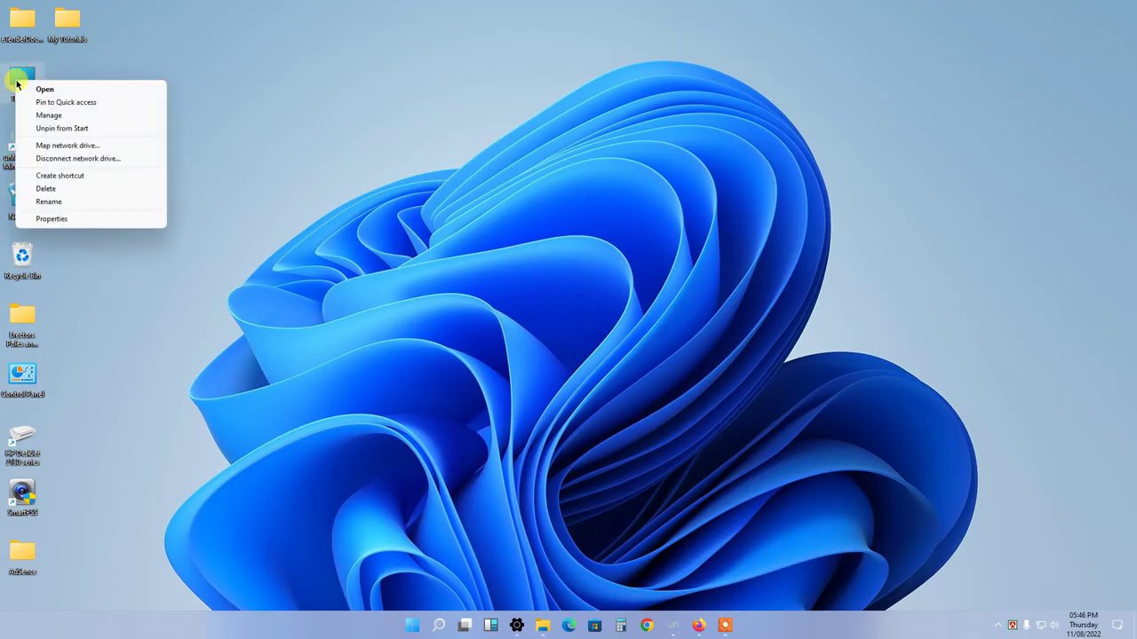
{"action": "left_click", "coordinate": [53, 219]}
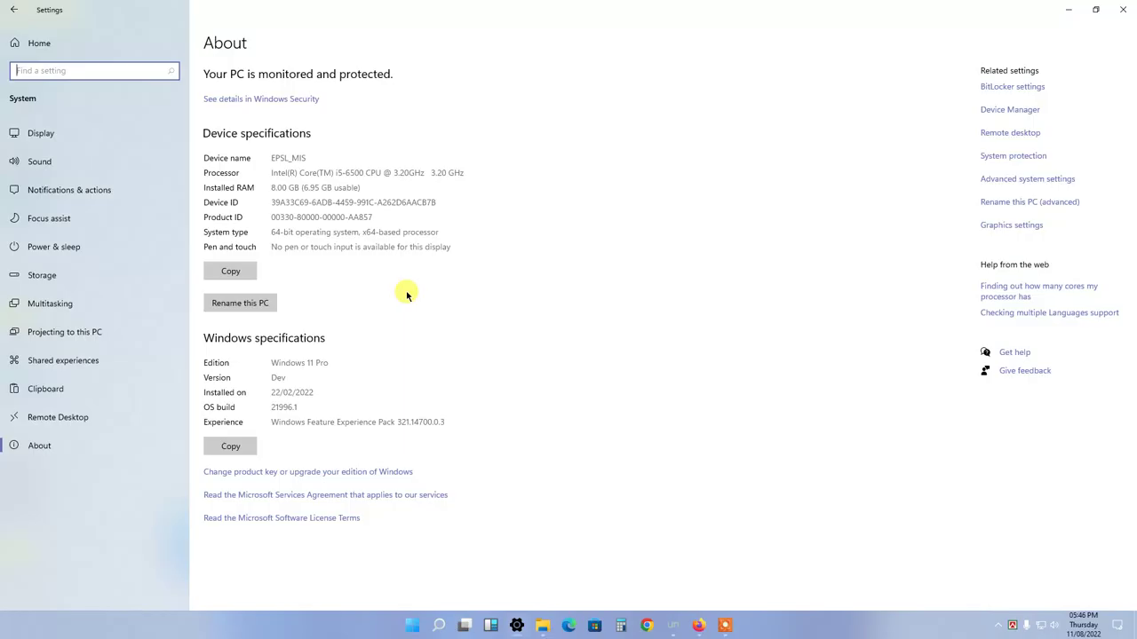
{"action": "left_click", "coordinate": [1066, 11]}
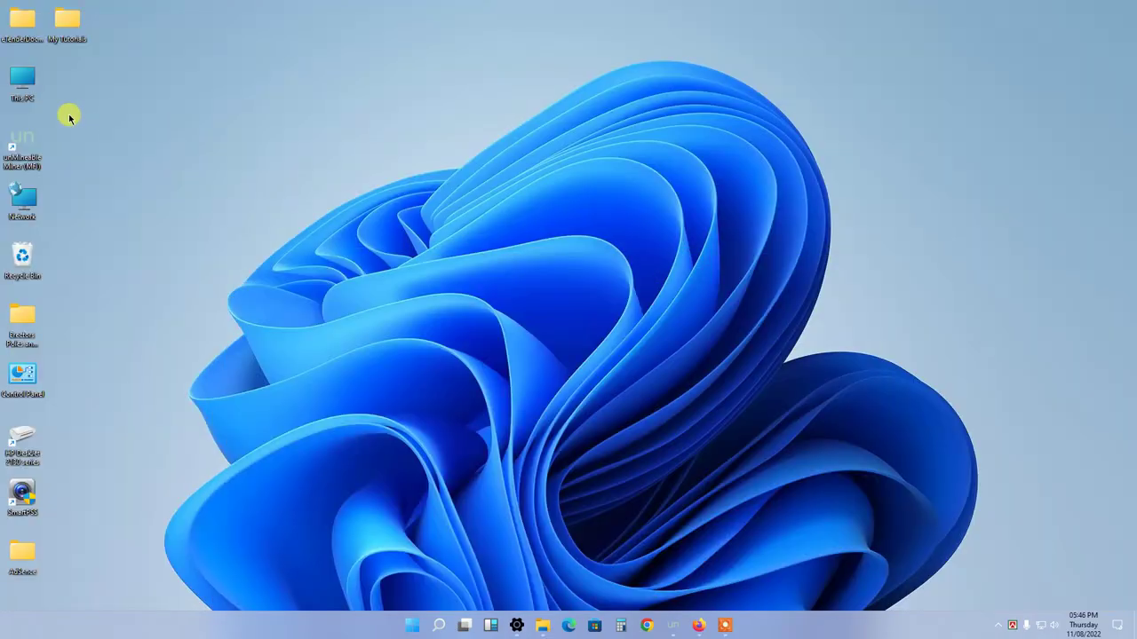
{"action": "left_click", "coordinate": [517, 626]}
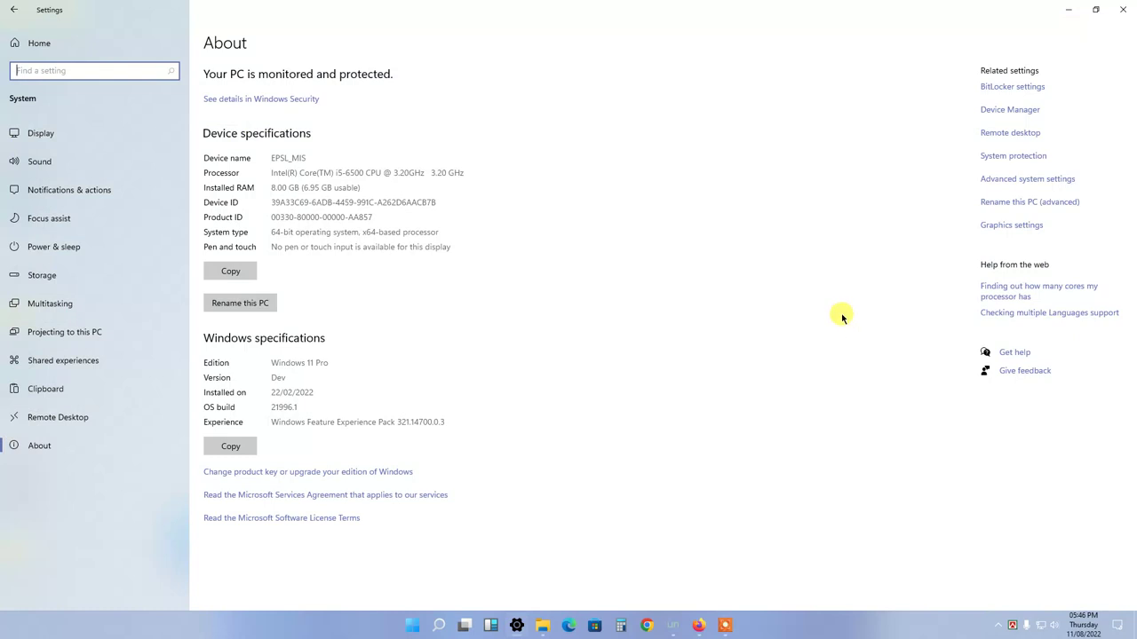
{"action": "left_click", "coordinate": [1004, 182]}
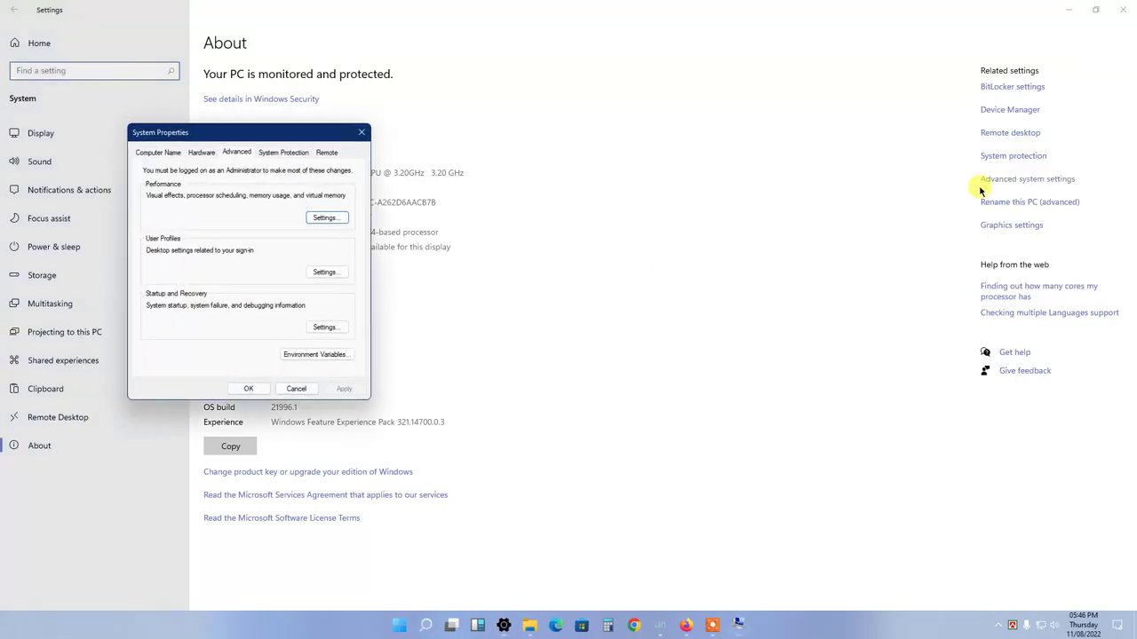
{"action": "left_click_drag", "start_coordinate": [287, 132], "coordinate": [628, 82]}
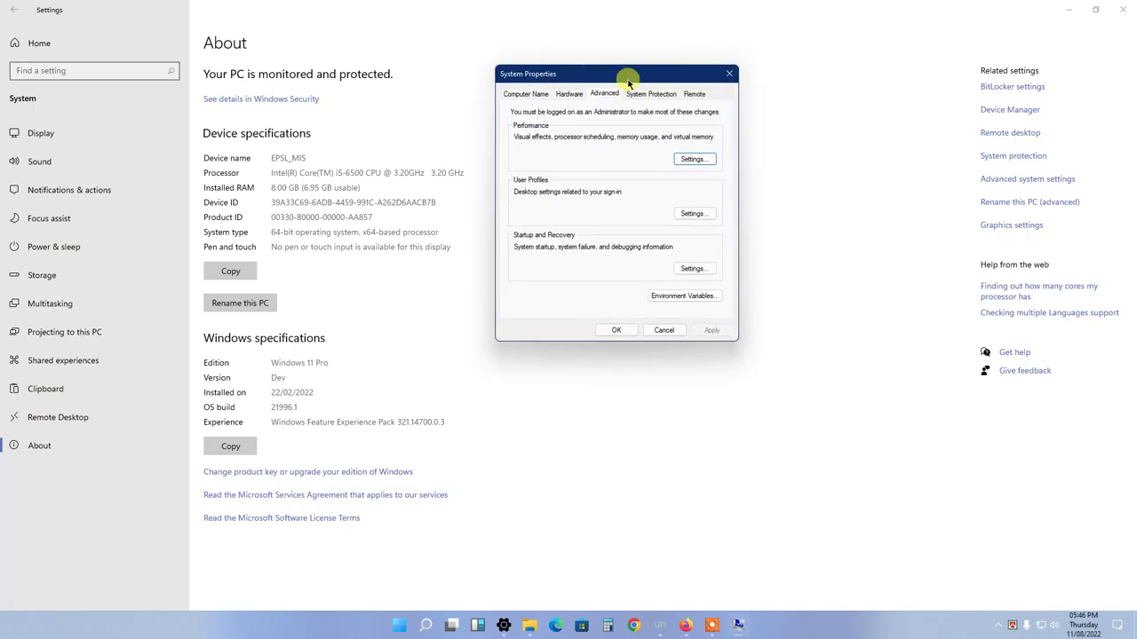
Step: Examine the computer description in the Computer Name section of System Properties
{"action": "left_click", "coordinate": [531, 95]}
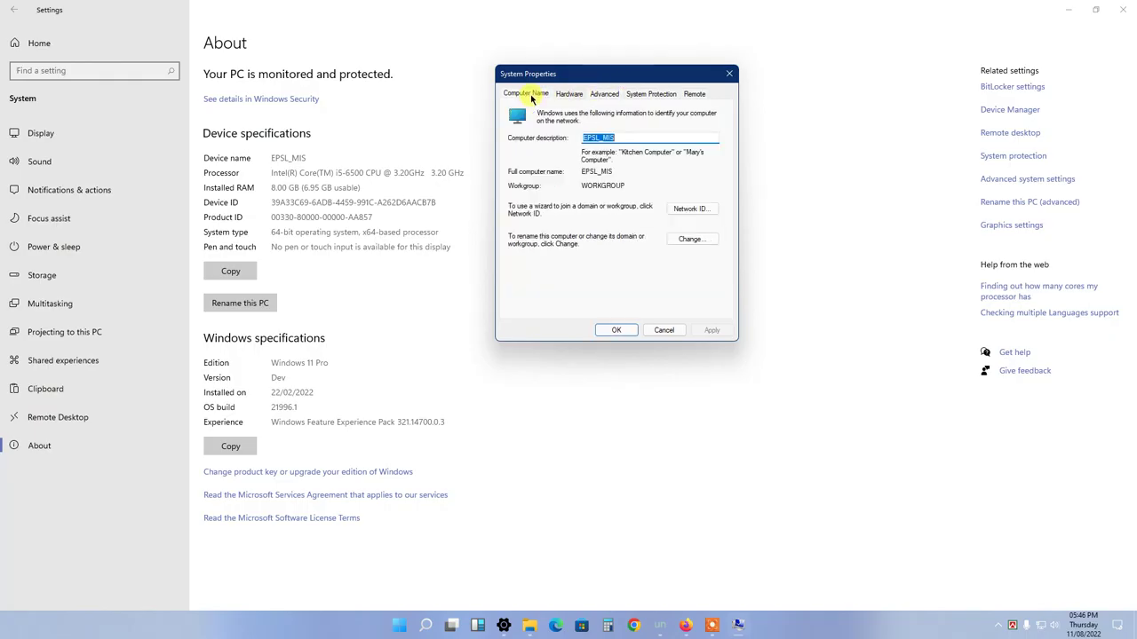
{"action": "left_click", "coordinate": [620, 137]}
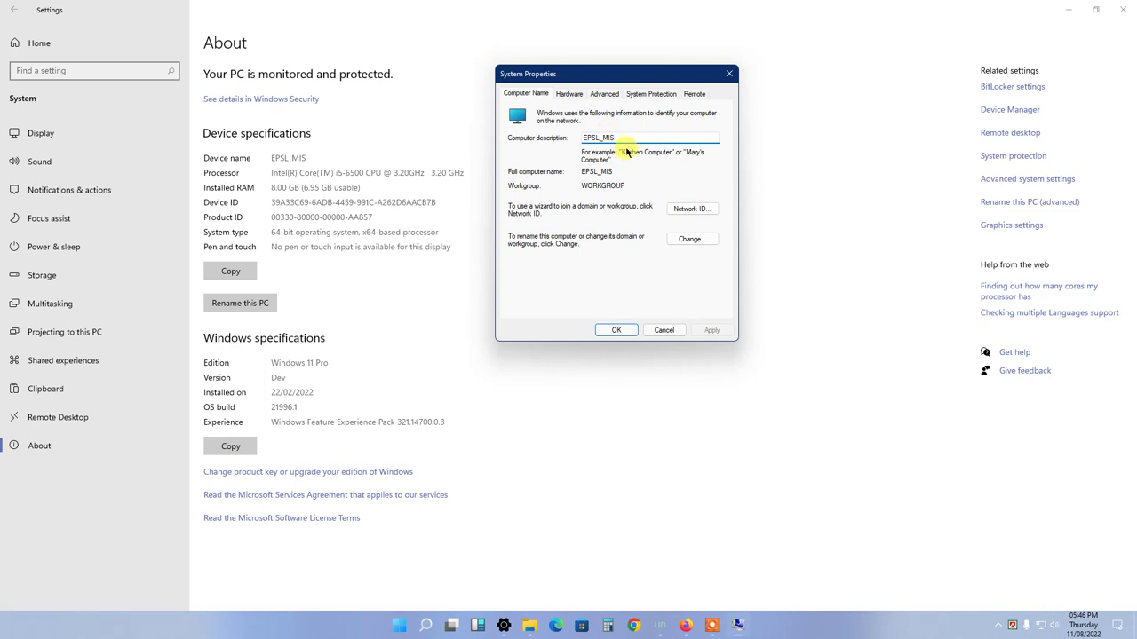
{"action": "left_click_drag", "start_coordinate": [615, 139], "coordinate": [548, 139]}
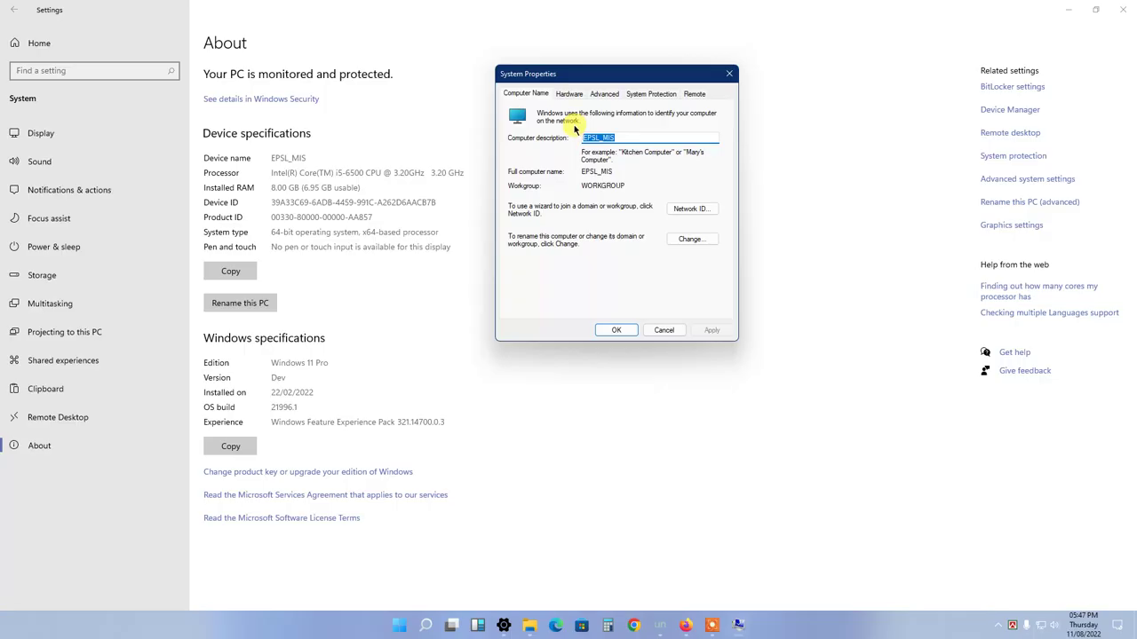
Step: Open the computer name and domain change options and review the computer name and workgroup fields
{"action": "left_click", "coordinate": [691, 240]}
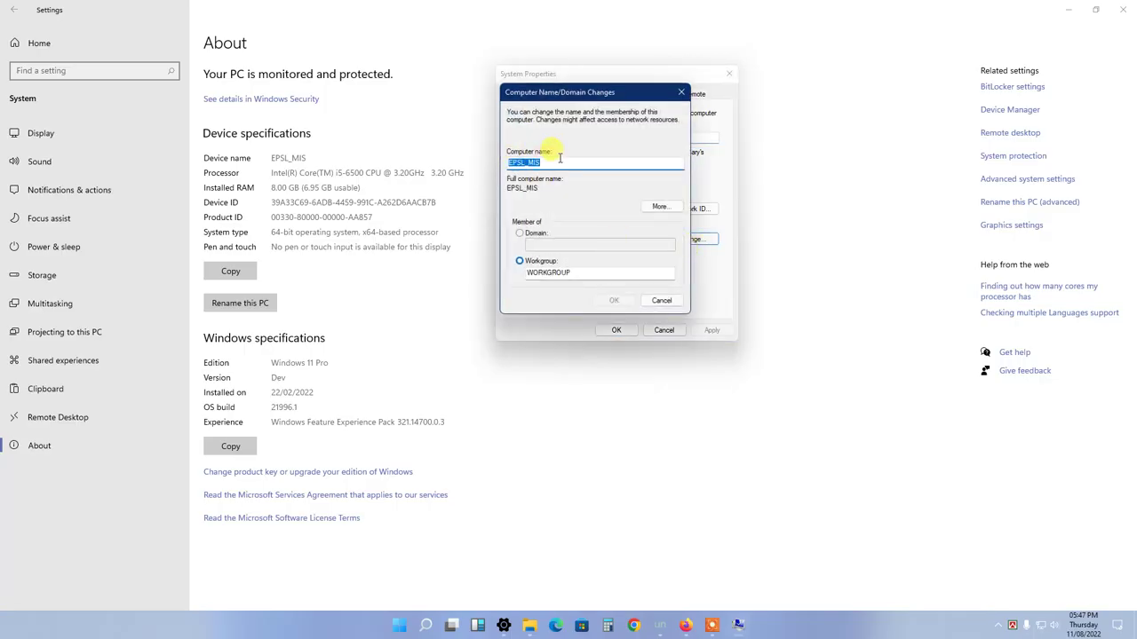
{"action": "left_click", "coordinate": [559, 160]}
{"action": "left_click_drag", "start_coordinate": [568, 92], "coordinate": [373, 88]}
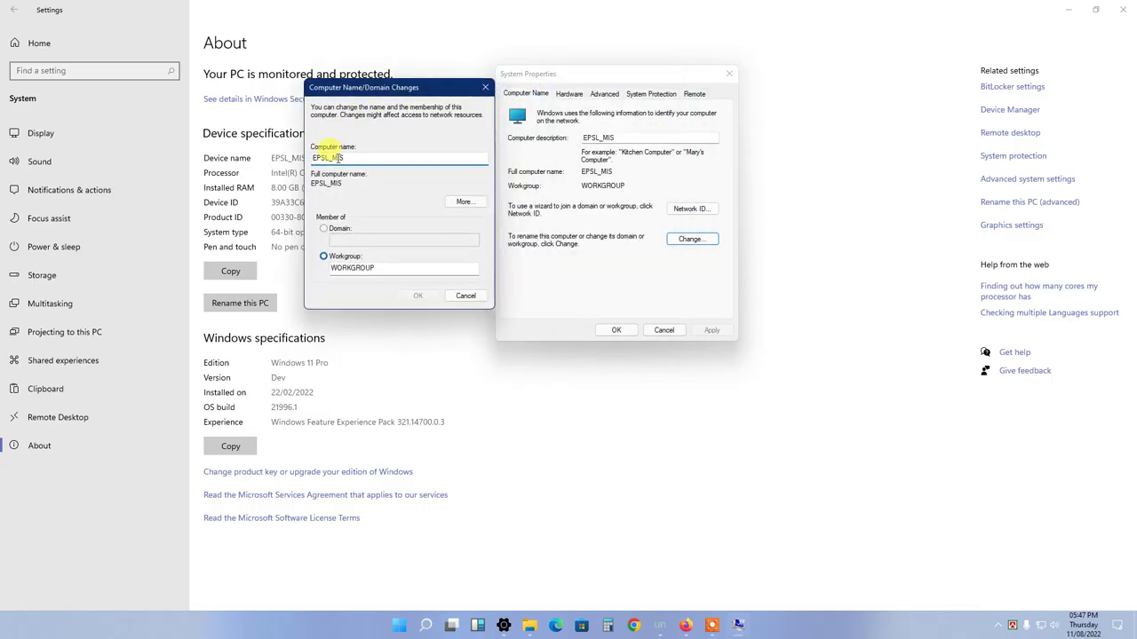
{"action": "left_click_drag", "start_coordinate": [346, 158], "coordinate": [278, 153]}
{"action": "left_click", "coordinate": [324, 258]}
{"action": "left_click_drag", "start_coordinate": [380, 268], "coordinate": [315, 271]}
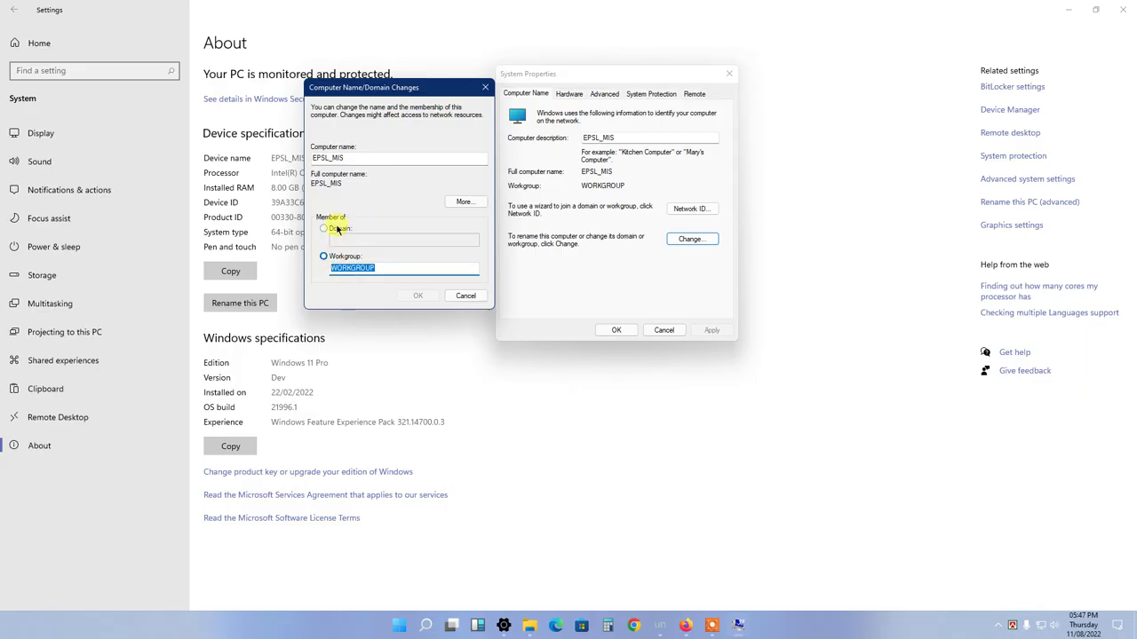
Step: Enter gfhgsdgdfsgsdfgdf as a trial computer name and discard the change
{"action": "left_click_drag", "start_coordinate": [348, 158], "coordinate": [293, 147]}
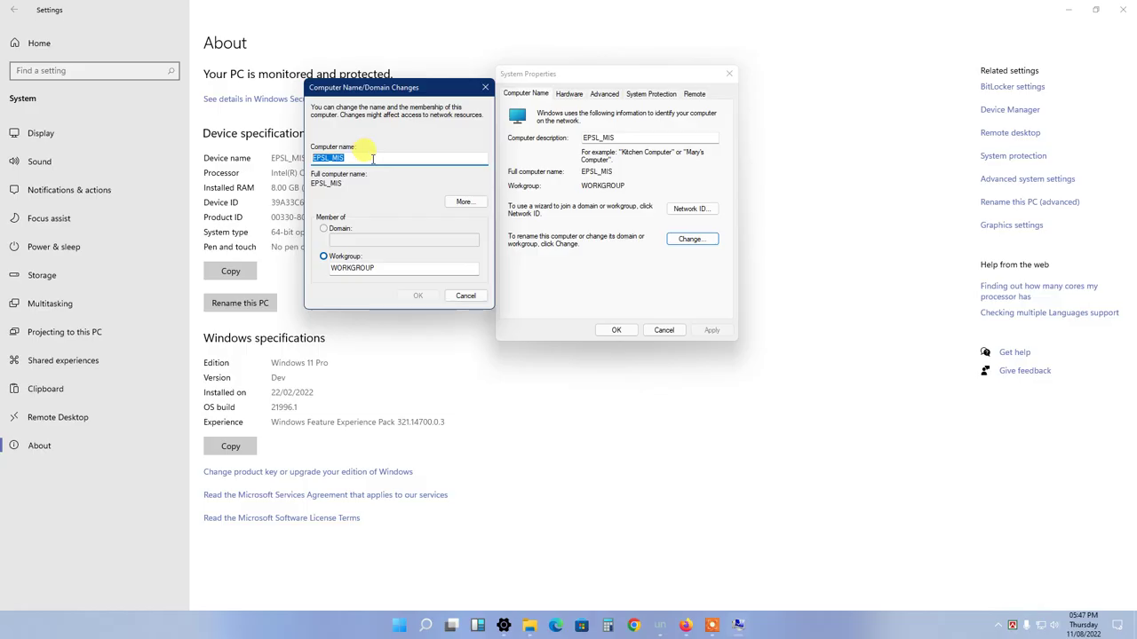
{"action": "type", "text": "gfhgsdgdfsgsdfgdf"}
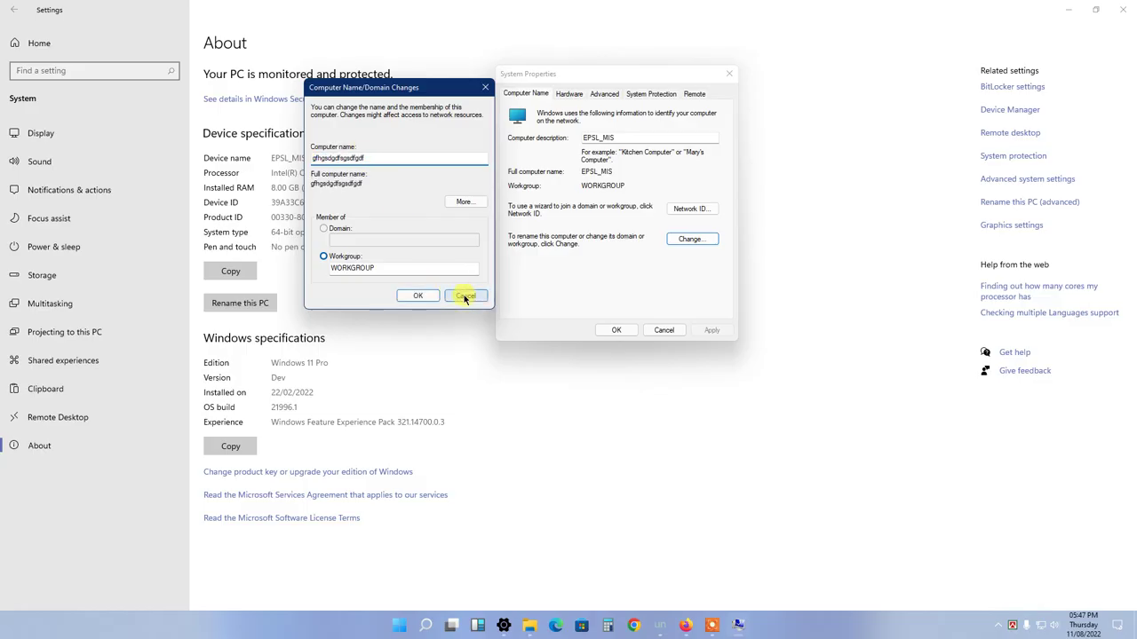
{"action": "left_click", "coordinate": [463, 297]}
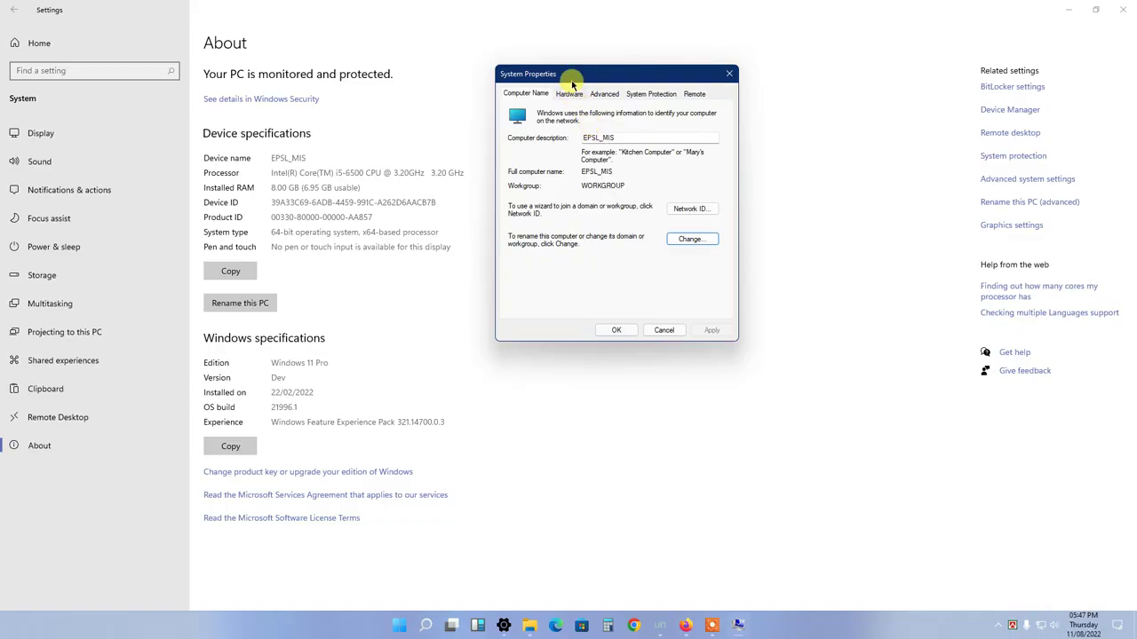
Step: Review the device installation settings in the Hardware section and dismiss them without changing the download choice
{"action": "left_click_drag", "start_coordinate": [571, 80], "coordinate": [563, 94]}
{"action": "left_click", "coordinate": [564, 110]}
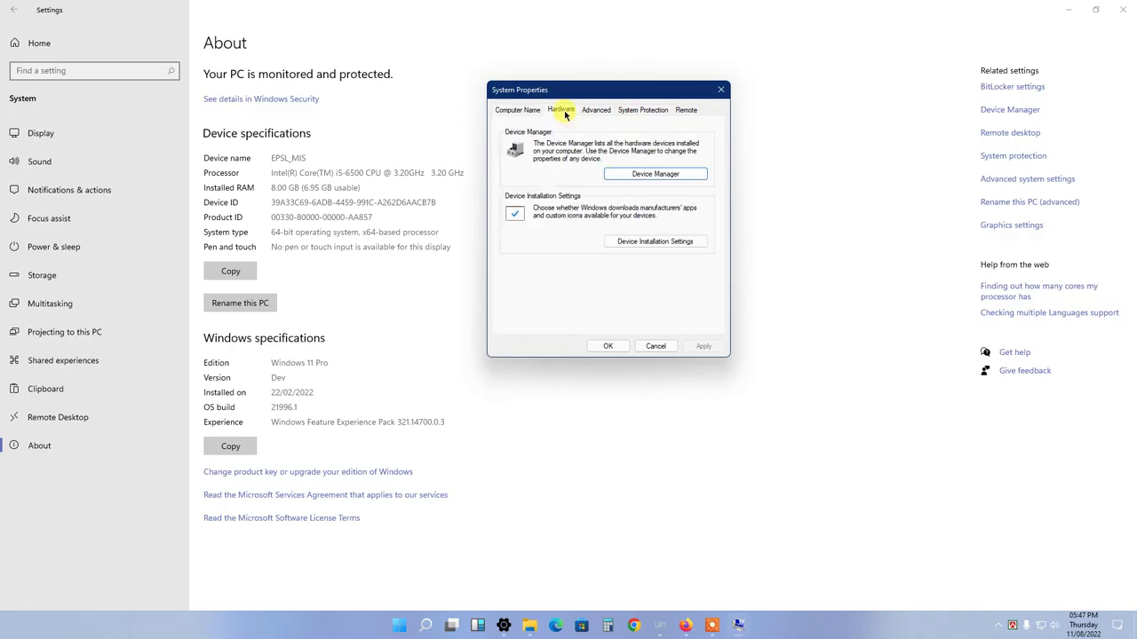
{"action": "left_click", "coordinate": [643, 247]}
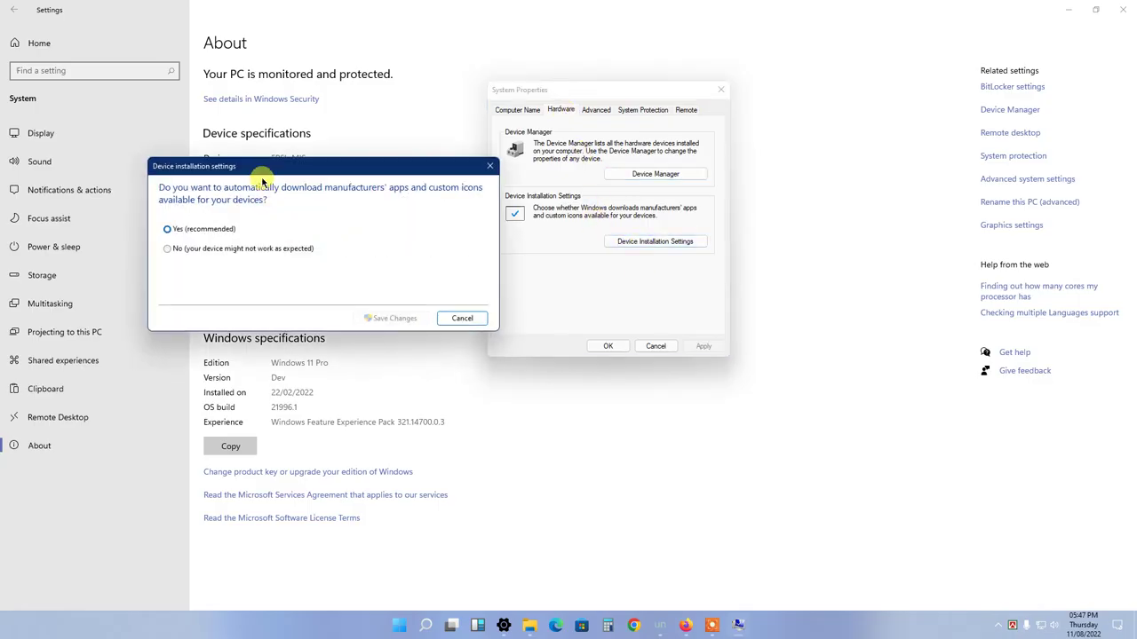
{"action": "left_click_drag", "start_coordinate": [263, 173], "coordinate": [250, 120]}
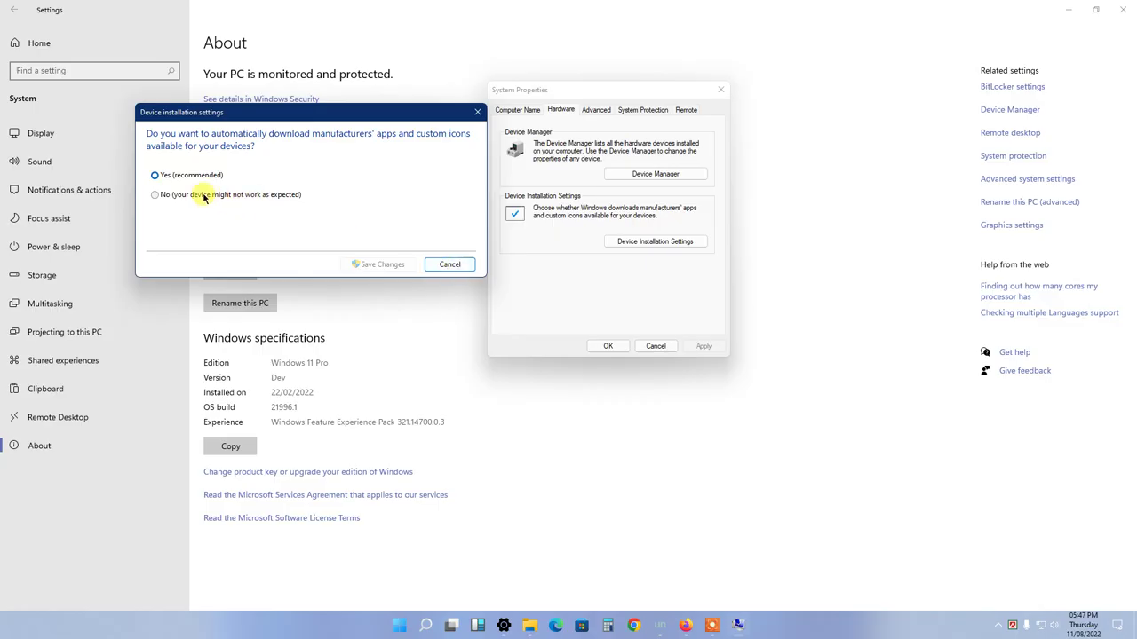
{"action": "left_click", "coordinate": [446, 265]}
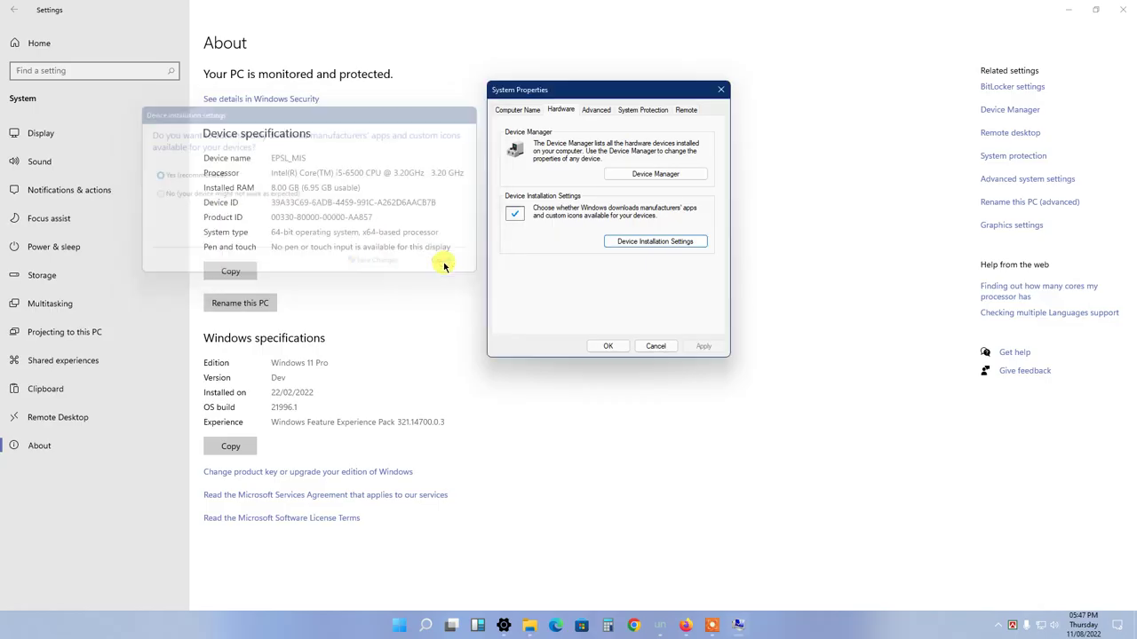
Step: Open Device Manager, place it beside System Properties and enlarge its window to show the whole device list
{"action": "left_click", "coordinate": [644, 176]}
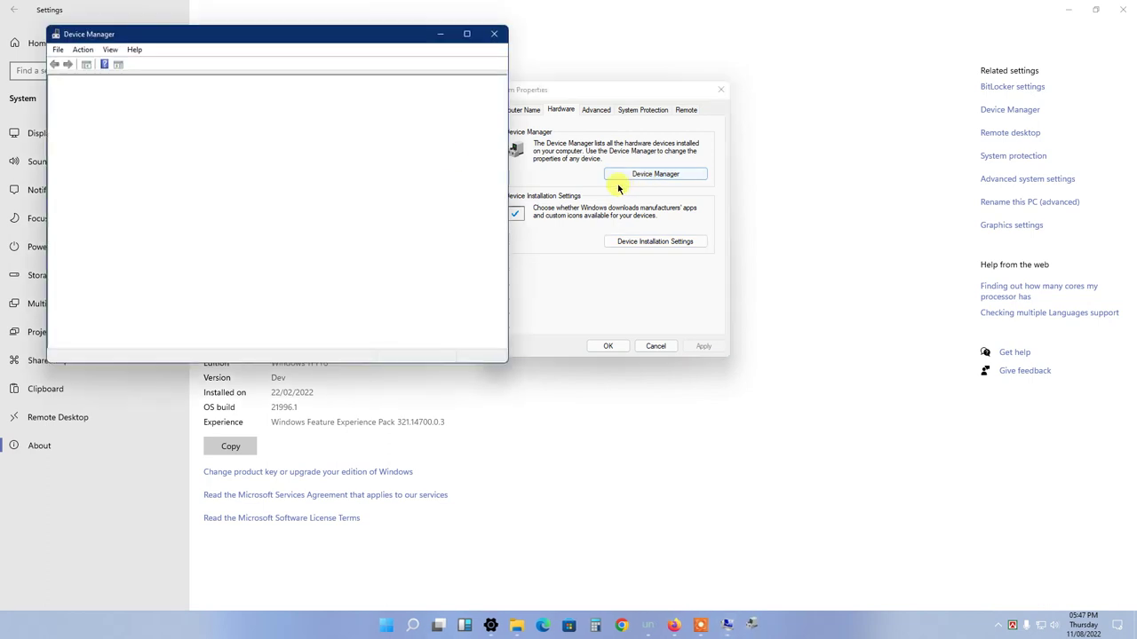
{"action": "left_click_drag", "start_coordinate": [258, 38], "coordinate": [247, 79]}
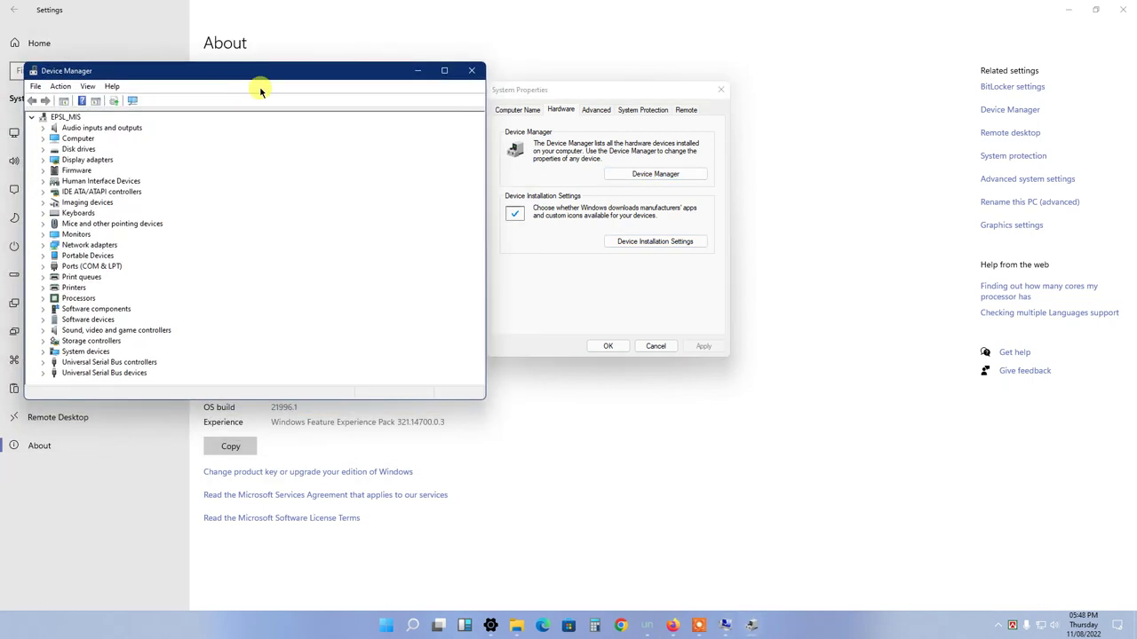
{"action": "left_click_drag", "start_coordinate": [635, 92], "coordinate": [753, 95]}
{"action": "left_click_drag", "start_coordinate": [343, 77], "coordinate": [438, 70]}
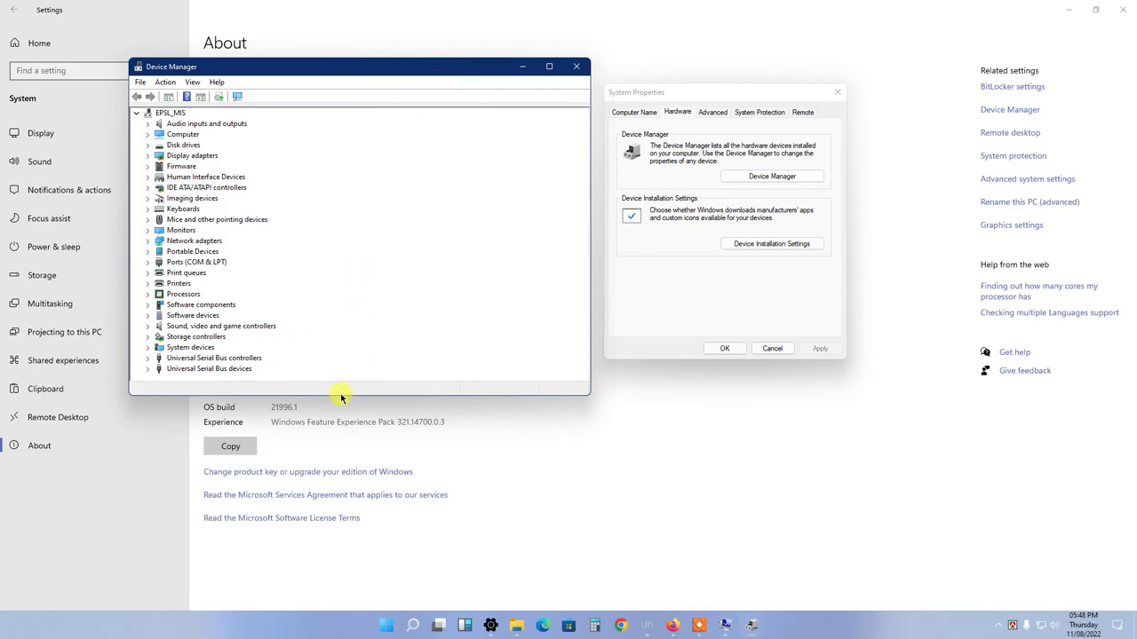
{"action": "left_click_drag", "start_coordinate": [338, 395], "coordinate": [311, 573]}
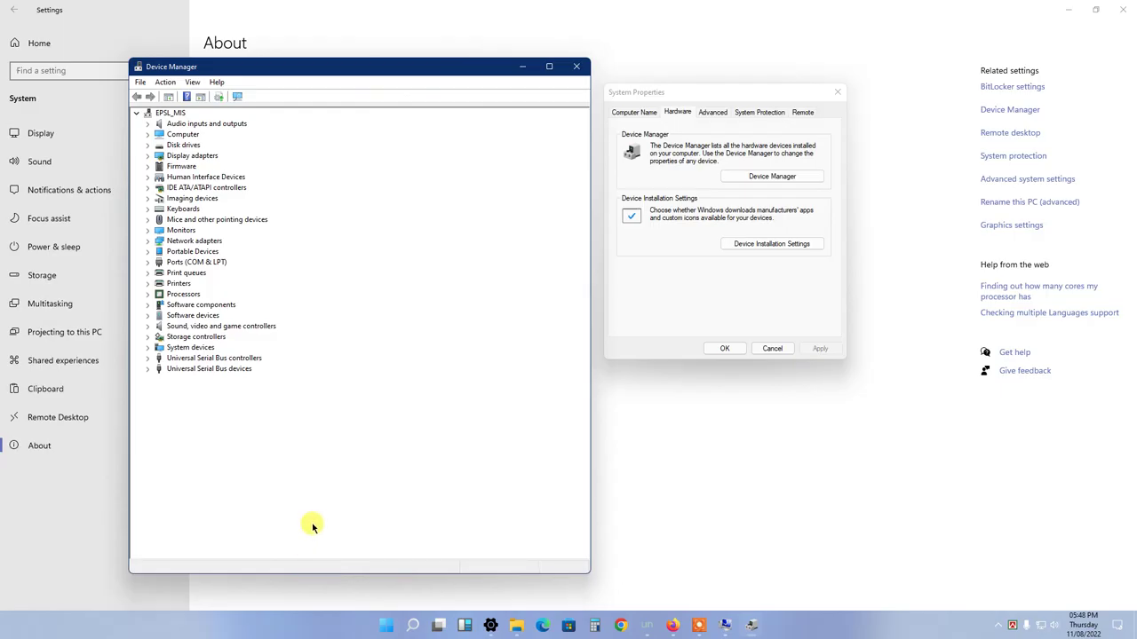
Step: Expand the Computer and Disk drives categories and look through the devices listed under them
{"action": "left_click", "coordinate": [148, 134]}
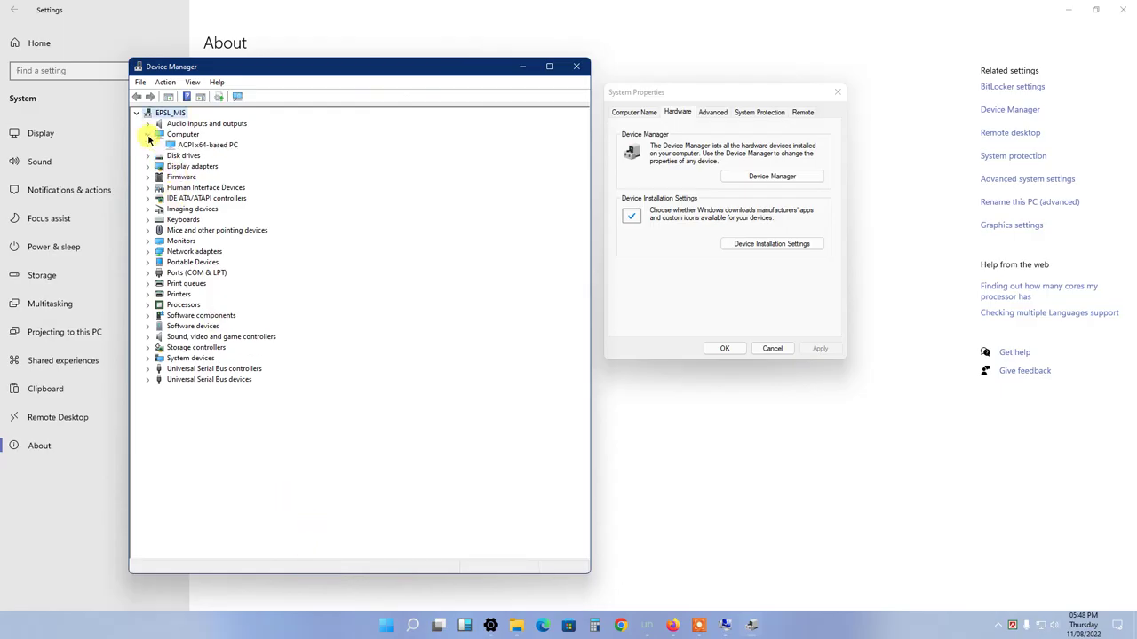
{"action": "left_click", "coordinate": [186, 146]}
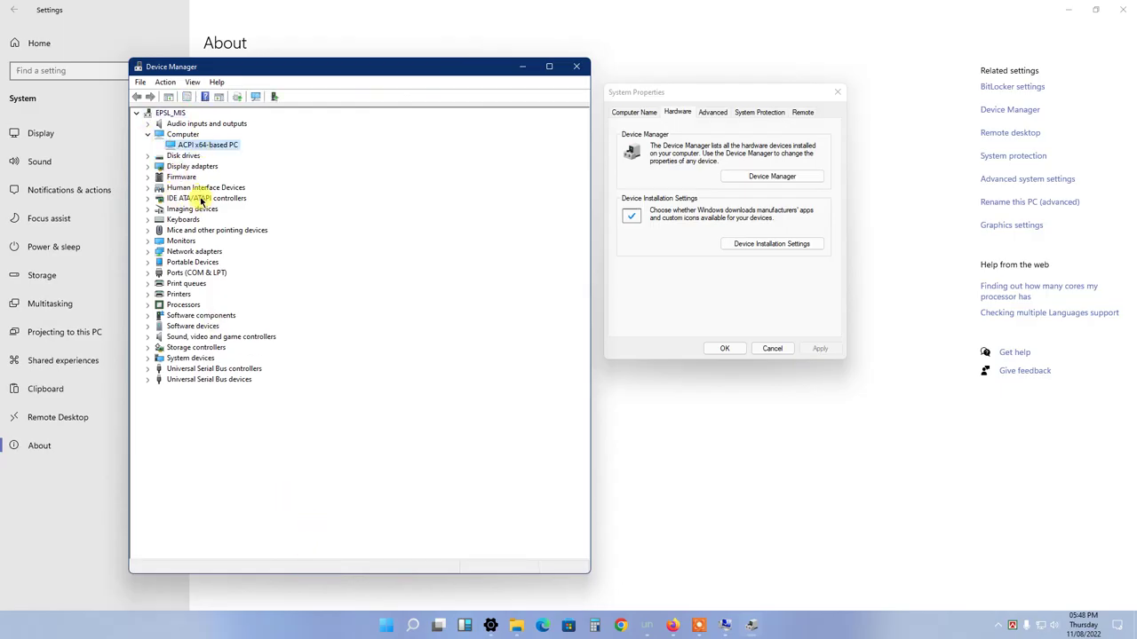
{"action": "left_click", "coordinate": [147, 155]}
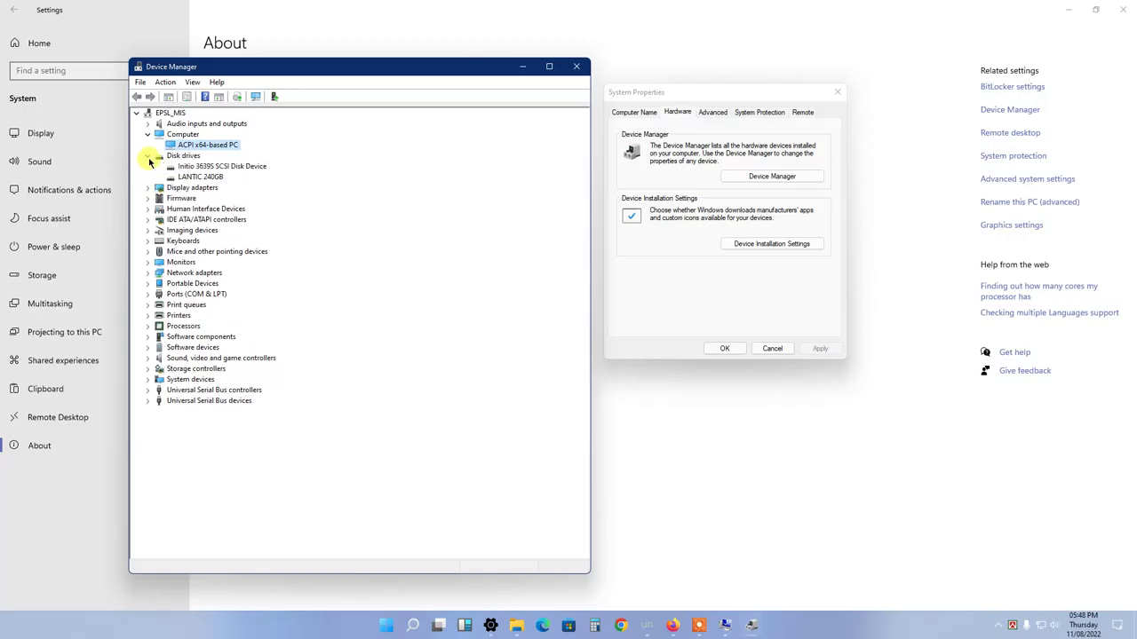
{"action": "left_click", "coordinate": [213, 171]}
{"action": "left_click", "coordinate": [213, 177]}
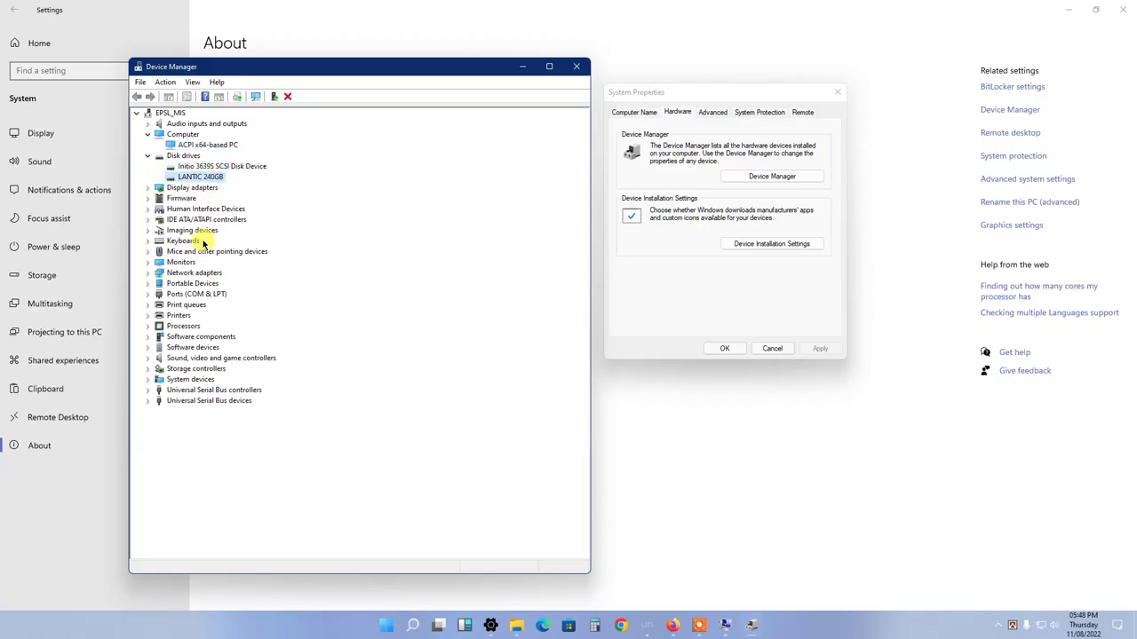
Step: Inspect the devices under Display adapters, Imaging devices and Keyboards, and close Device Manager to return to System Properties
{"action": "left_click", "coordinate": [148, 188]}
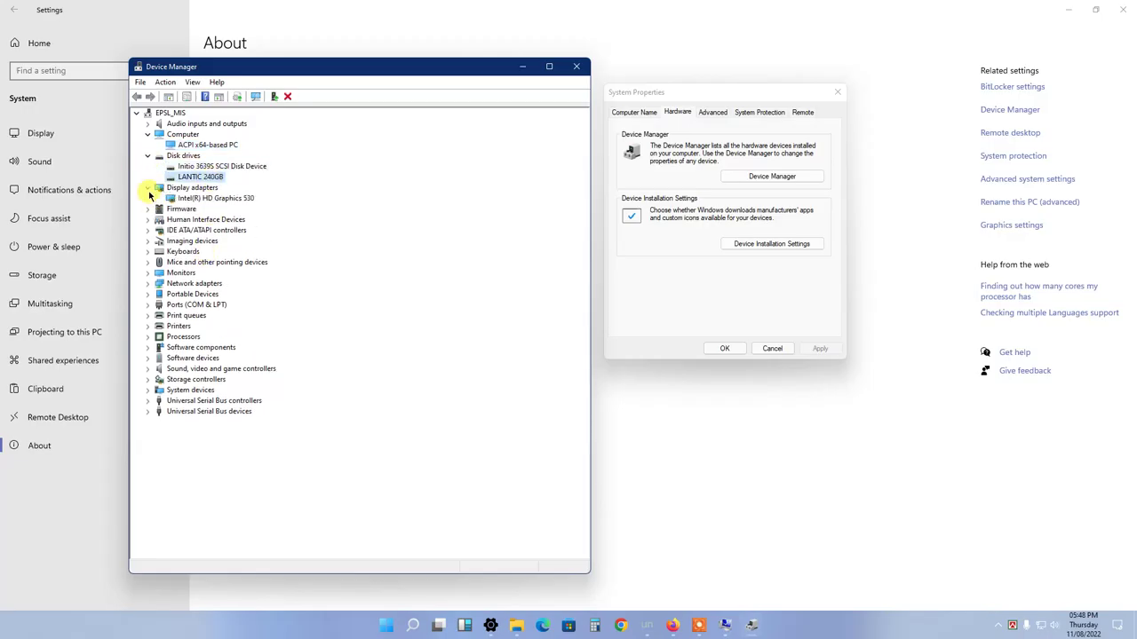
{"action": "left_click", "coordinate": [220, 198]}
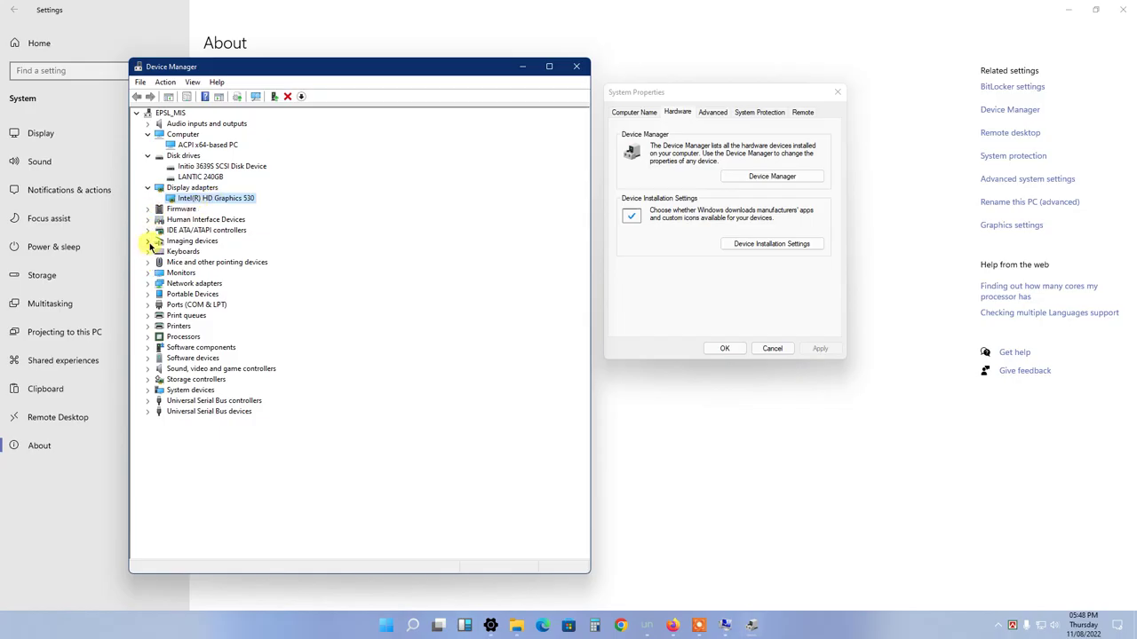
{"action": "left_click", "coordinate": [148, 241]}
{"action": "left_click", "coordinate": [148, 274]}
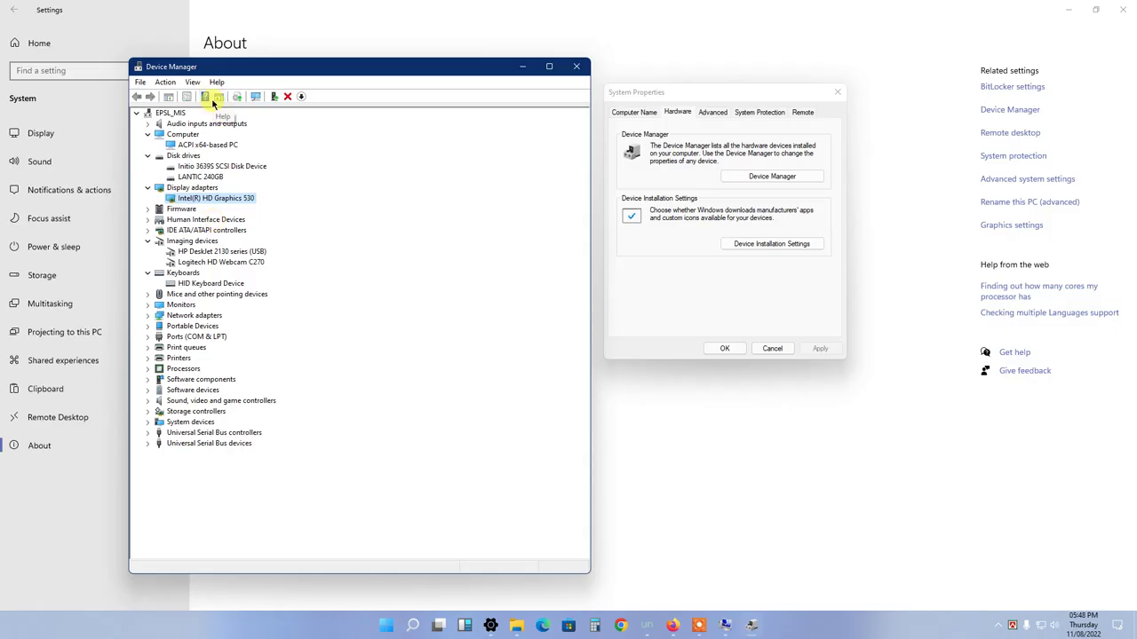
{"action": "left_click", "coordinate": [576, 71]}
{"action": "left_click_drag", "start_coordinate": [666, 89], "coordinate": [507, 92]}
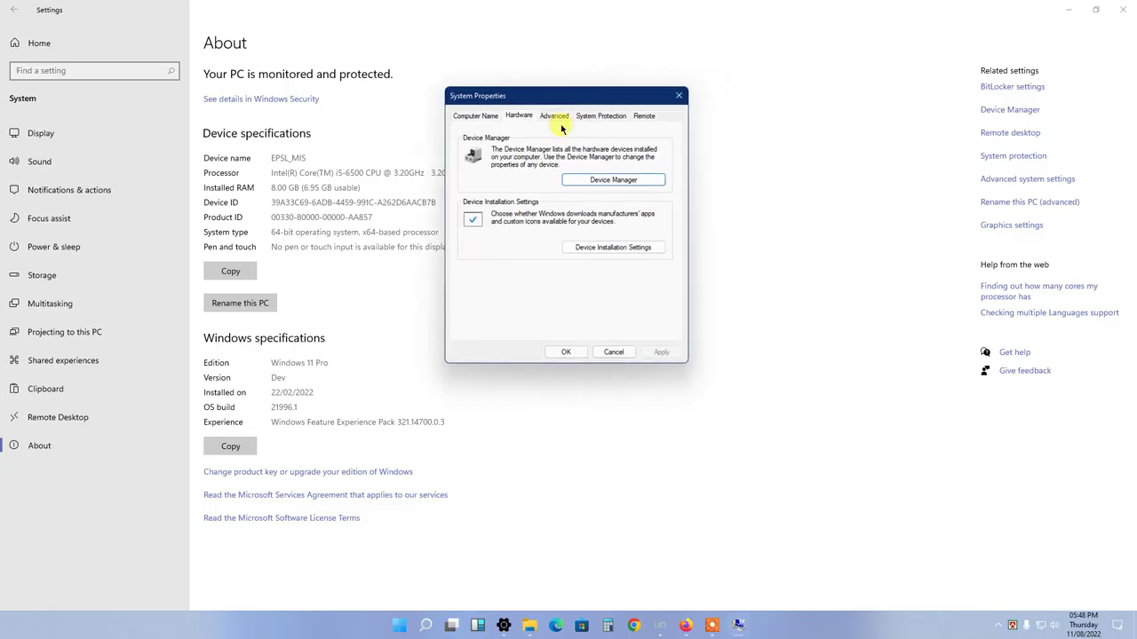
Step: Open the Performance settings from the advanced system properties and place the Performance Options dialog beside System Properties
{"action": "left_click", "coordinate": [556, 117]}
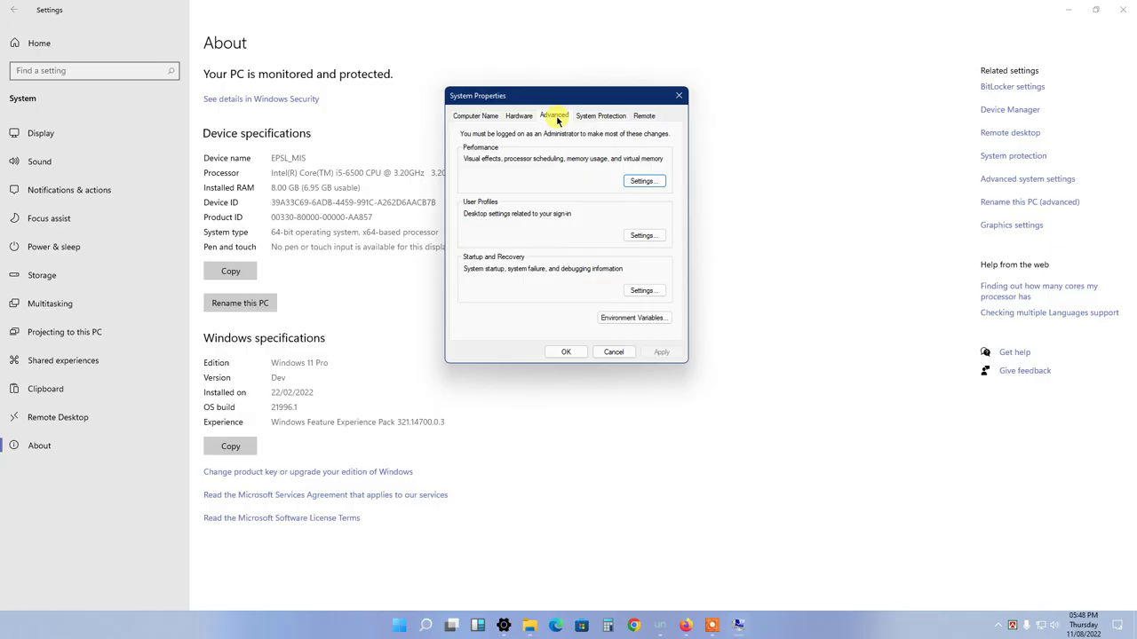
{"action": "left_click", "coordinate": [643, 181]}
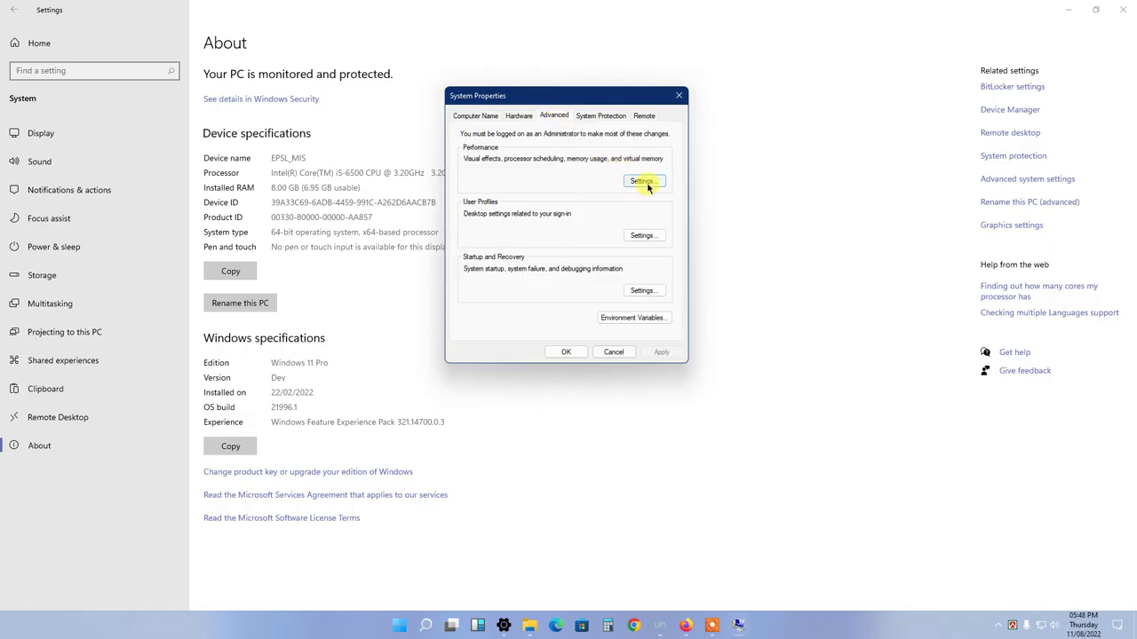
{"action": "left_click_drag", "start_coordinate": [617, 149], "coordinate": [331, 80]}
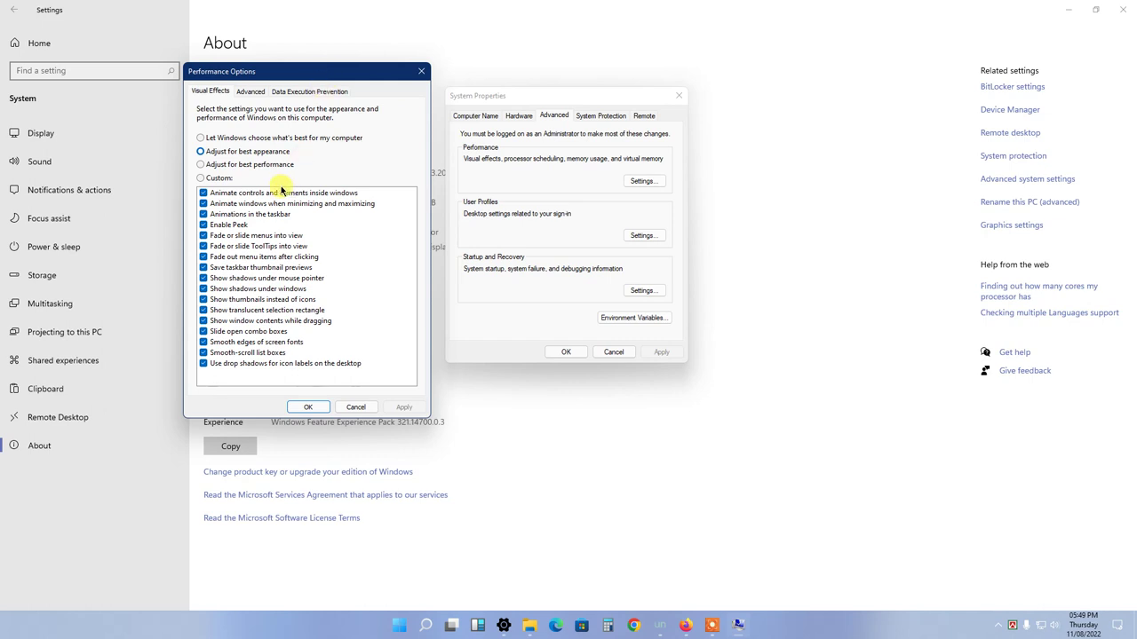
Step: Compare the best performance and best appearance presets for visual effects, and apply Adjust for best appearance
{"action": "left_click", "coordinate": [247, 165]}
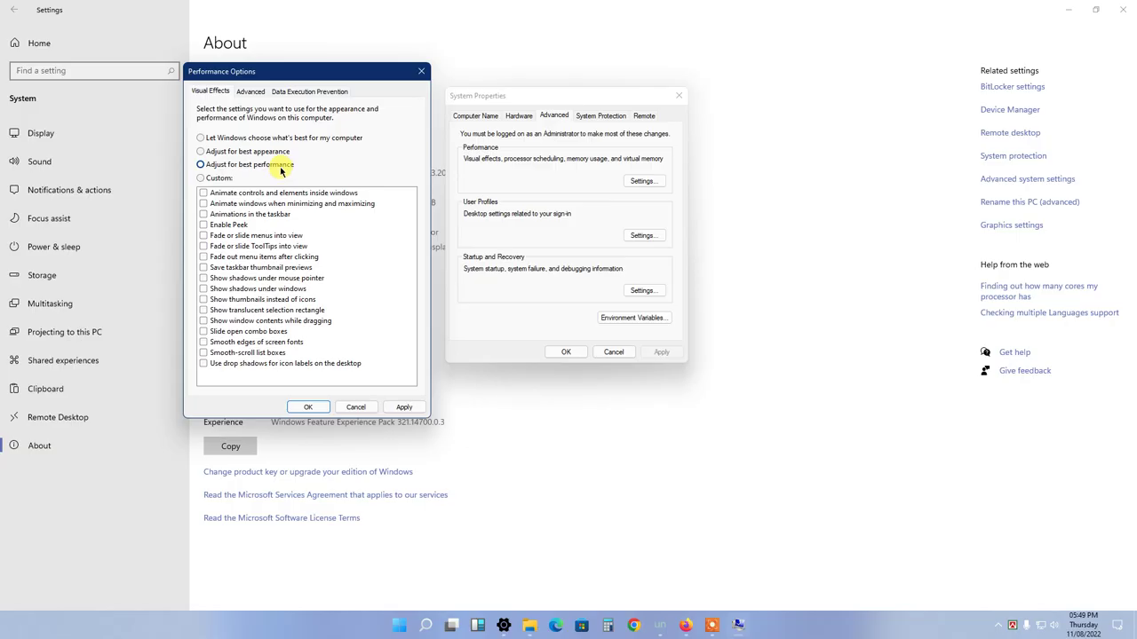
{"action": "left_click", "coordinate": [248, 154]}
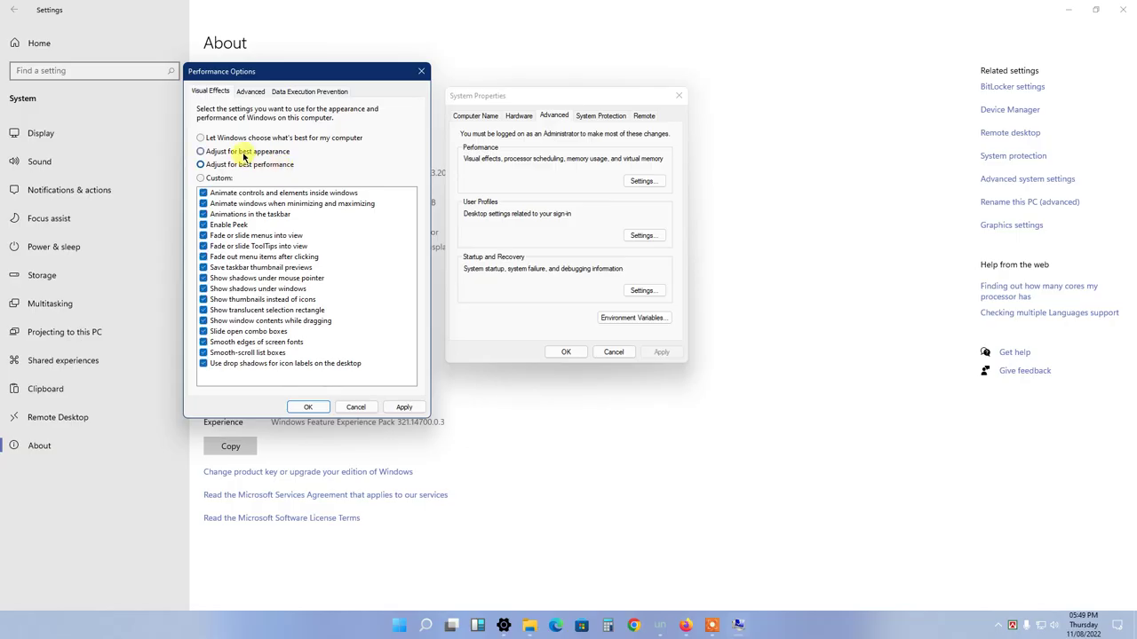
{"action": "left_click", "coordinate": [406, 406]}
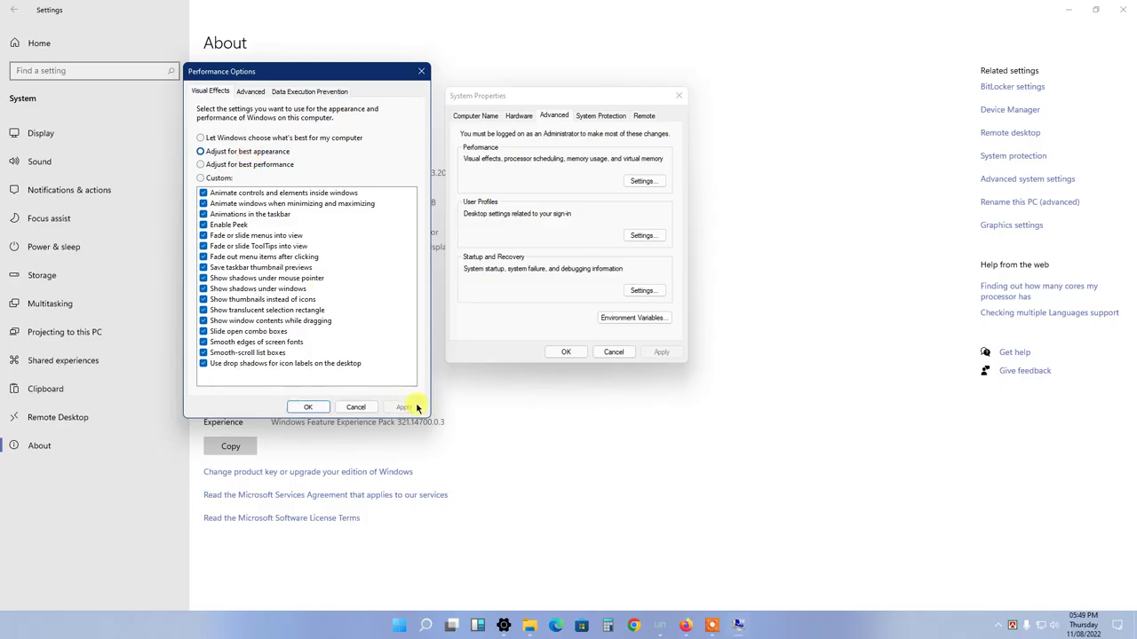
{"action": "left_click", "coordinate": [257, 167]}
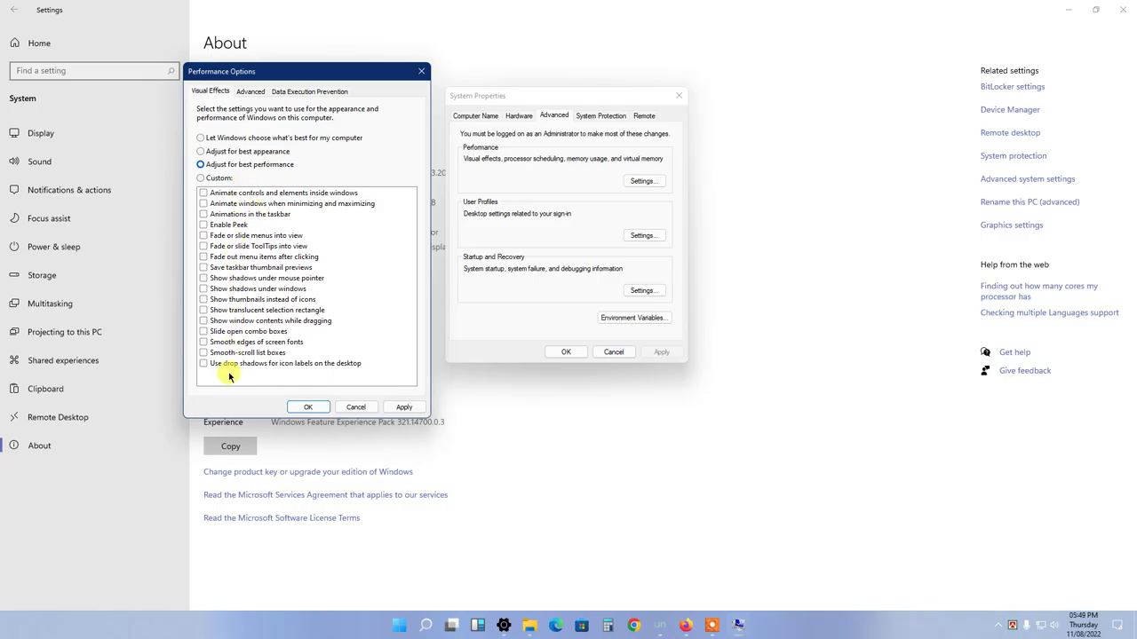
{"action": "left_click", "coordinate": [216, 155]}
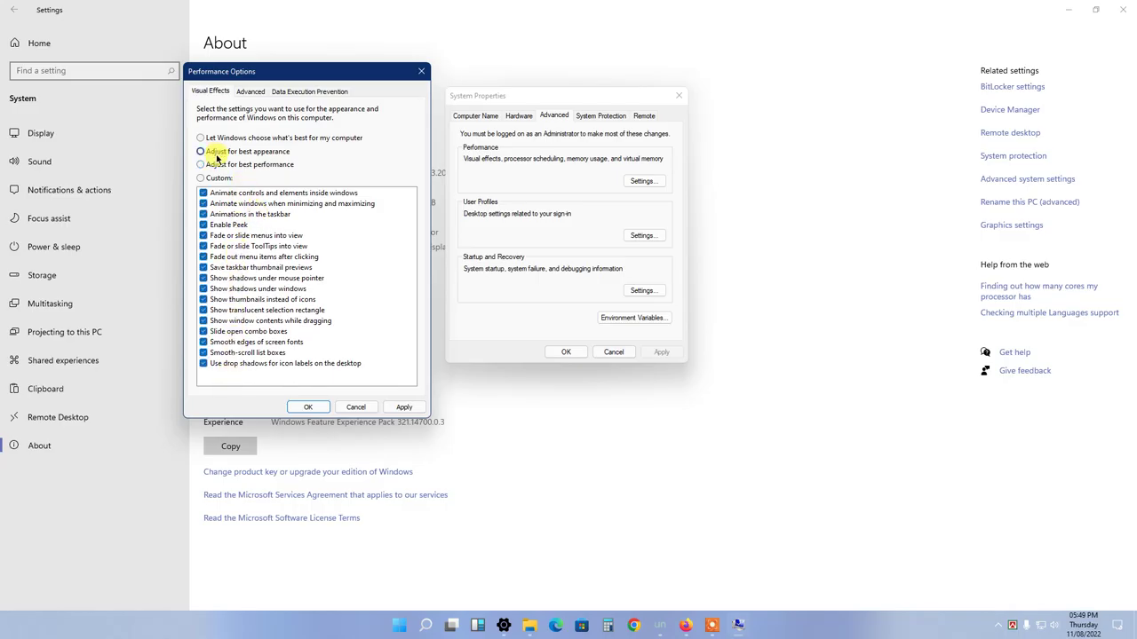
{"action": "left_click", "coordinate": [403, 406]}
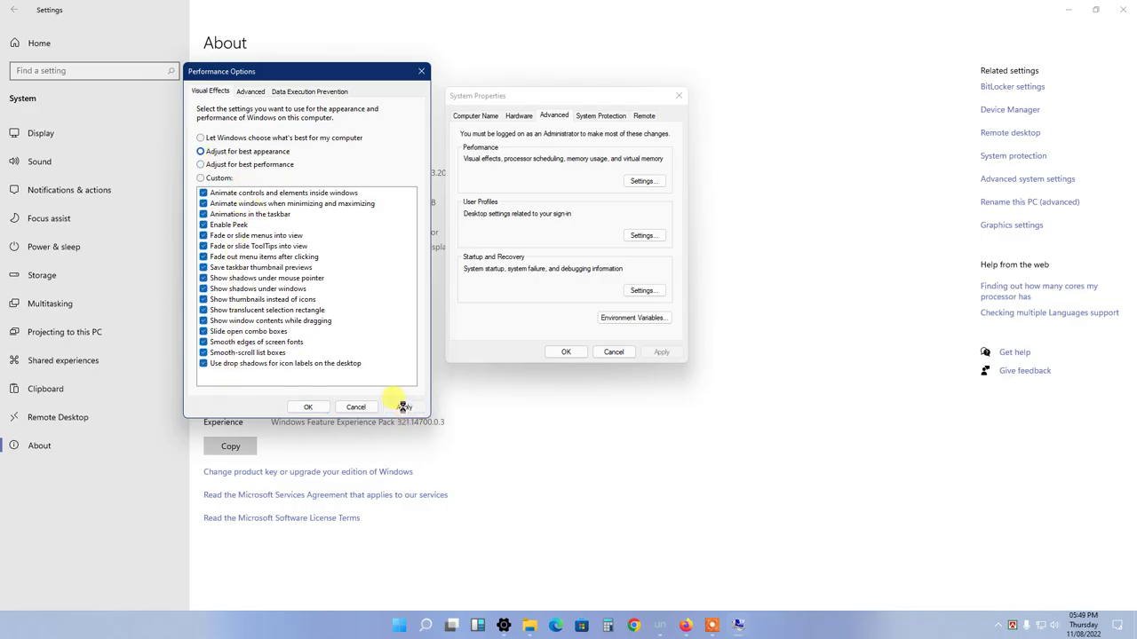
Step: Review the virtual memory settings with automatic paging file management off, checking the custom and system managed size options, and dismiss them without saving
{"action": "left_click", "coordinate": [250, 93]}
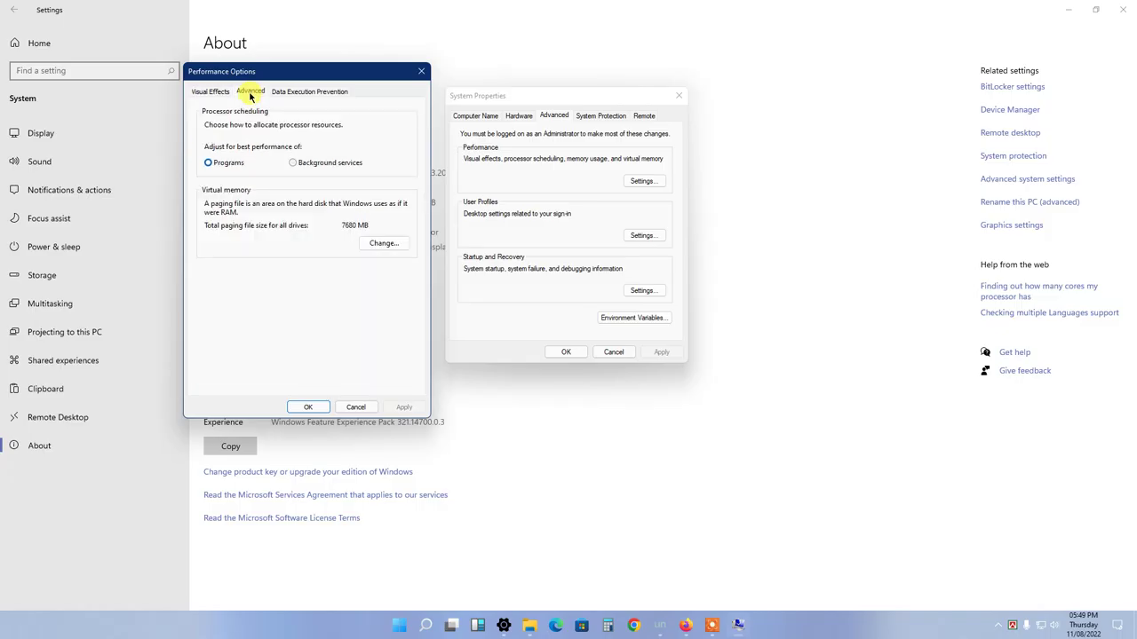
{"action": "left_click", "coordinate": [378, 250]}
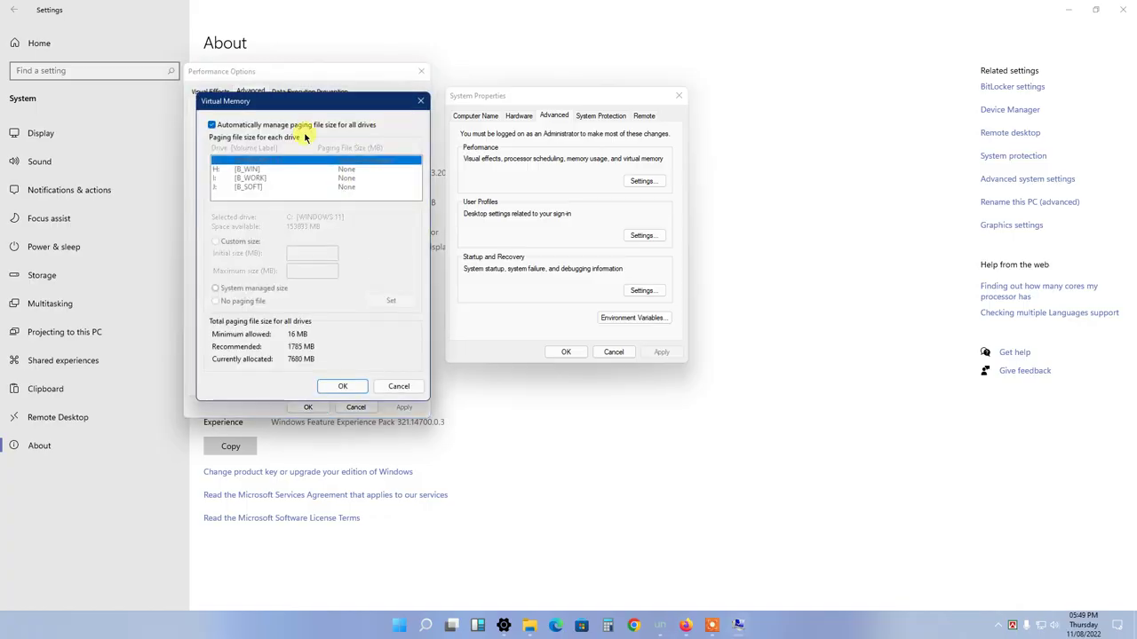
{"action": "left_click_drag", "start_coordinate": [295, 100], "coordinate": [422, 213]}
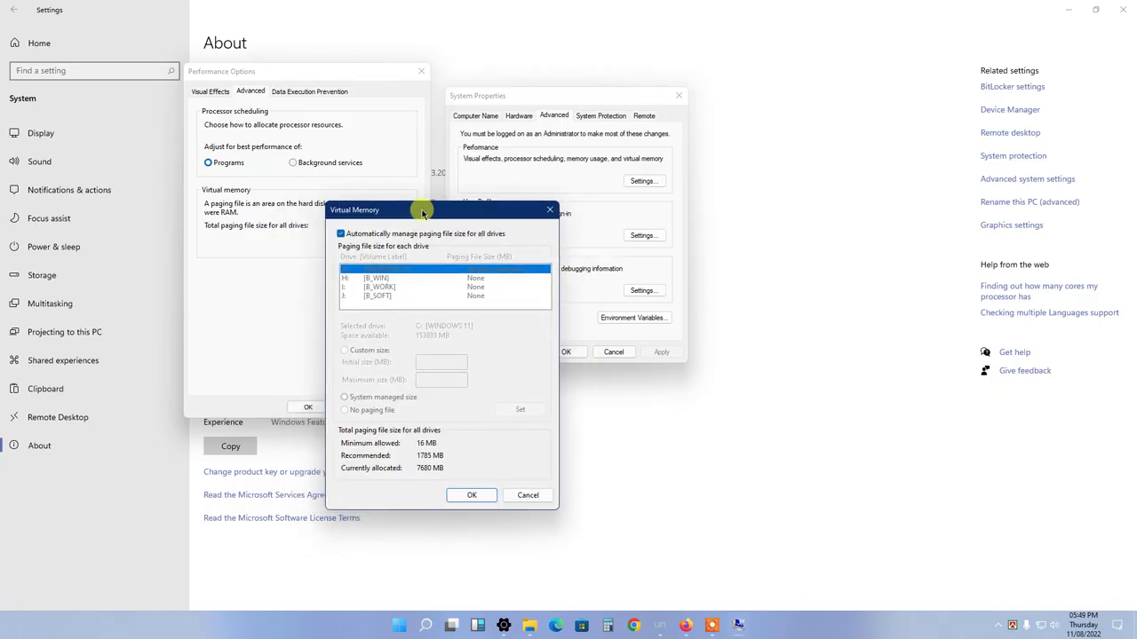
{"action": "left_click", "coordinate": [341, 234]}
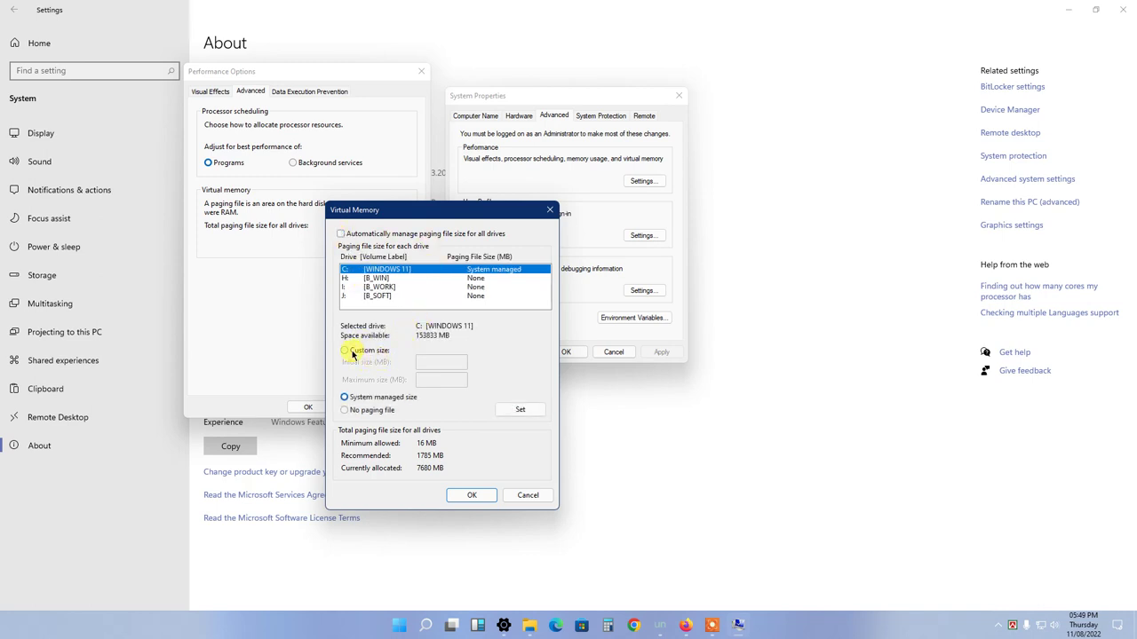
{"action": "left_click", "coordinate": [352, 352]}
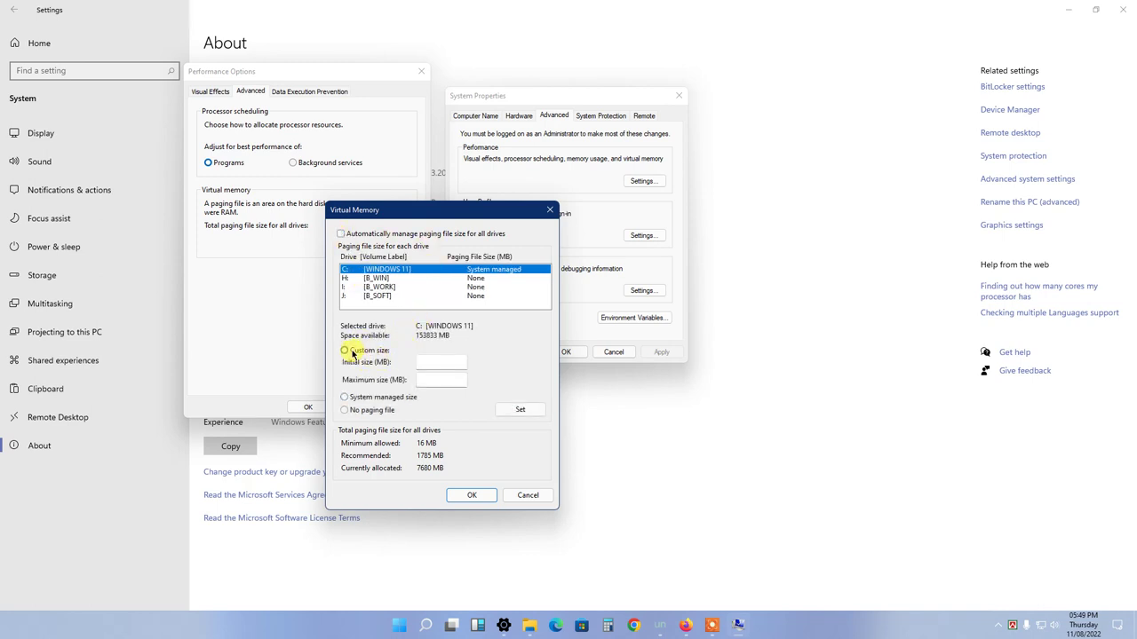
{"action": "left_click", "coordinate": [346, 399]}
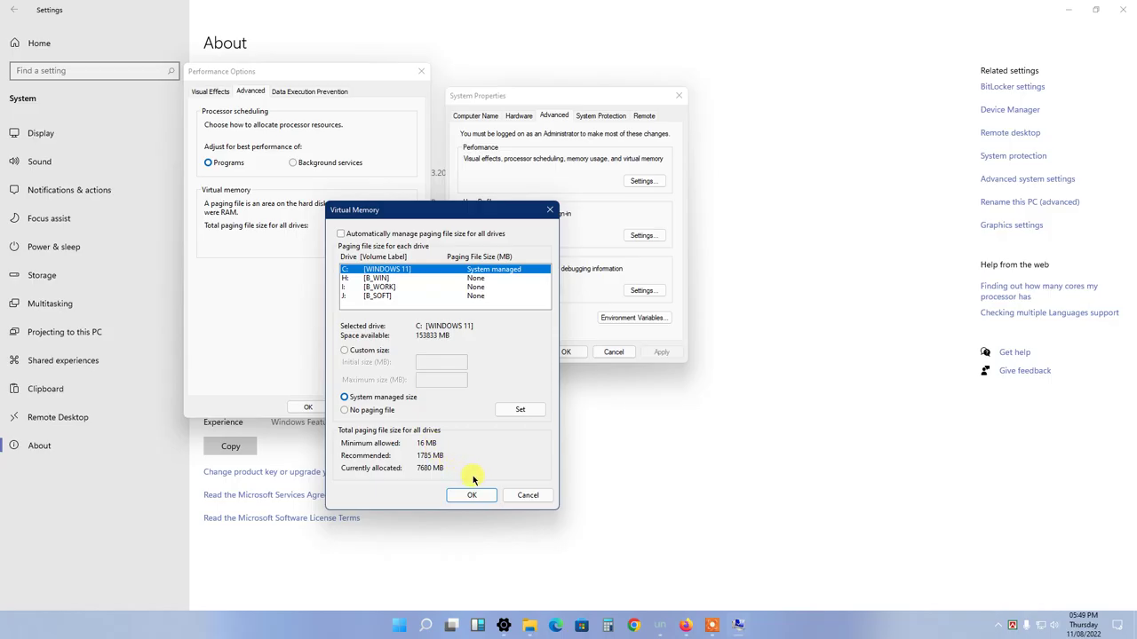
{"action": "left_click", "coordinate": [531, 500]}
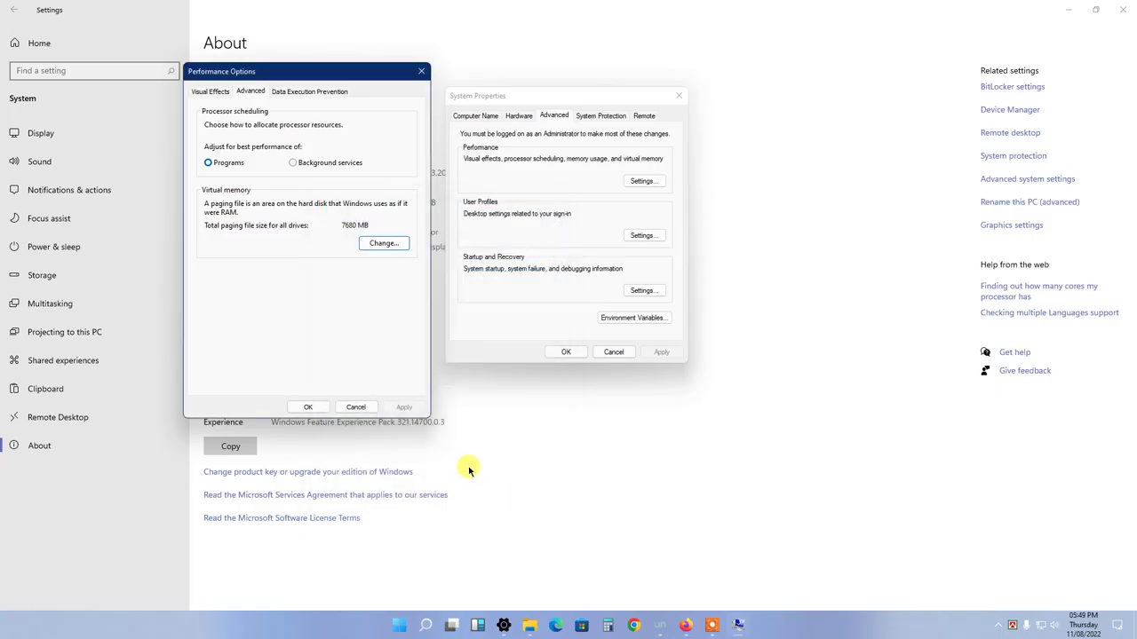
Step: Look at the Data Execution Prevention options, revisit the other performance sections and dismiss Performance Options
{"action": "left_click", "coordinate": [306, 90]}
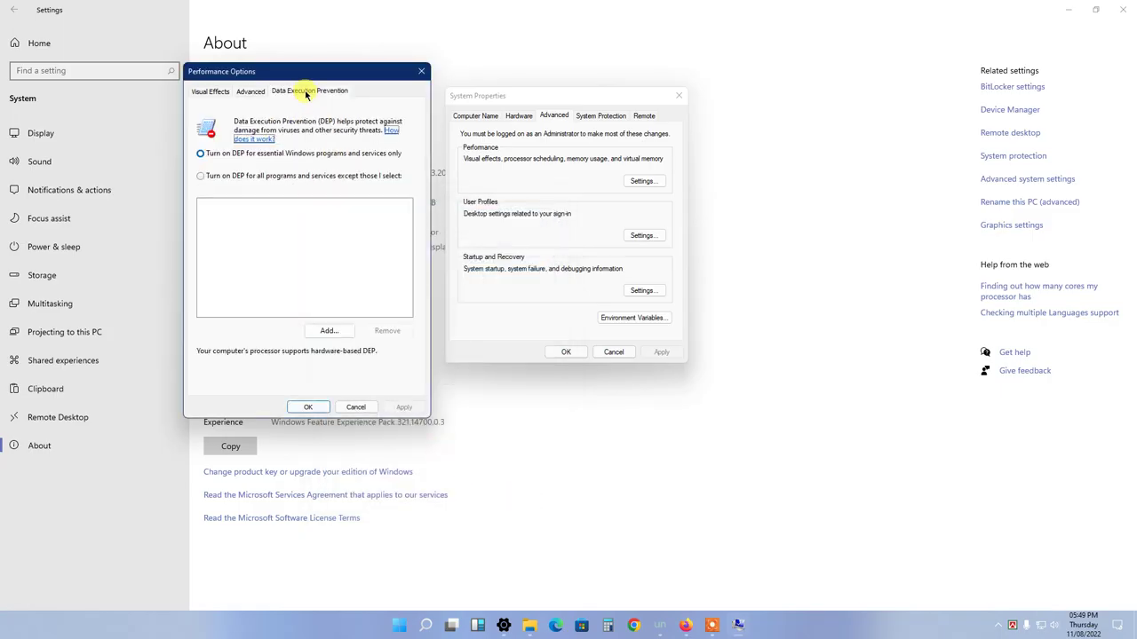
{"action": "left_click", "coordinate": [248, 91]}
{"action": "left_click", "coordinate": [221, 94]}
{"action": "left_click", "coordinate": [251, 92]}
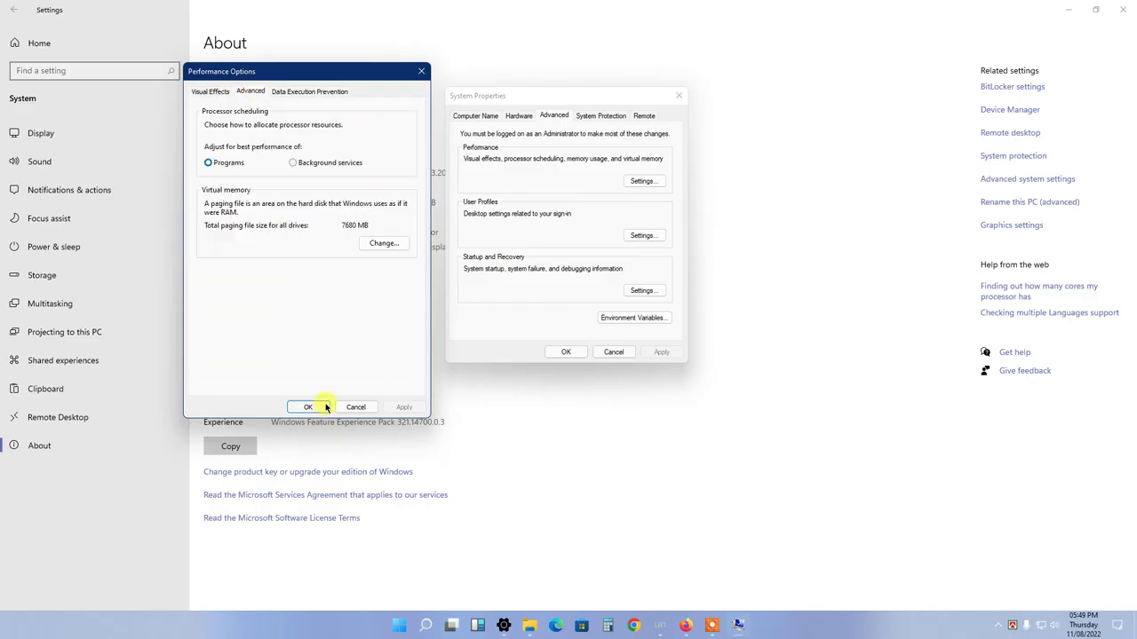
{"action": "left_click", "coordinate": [350, 408]}
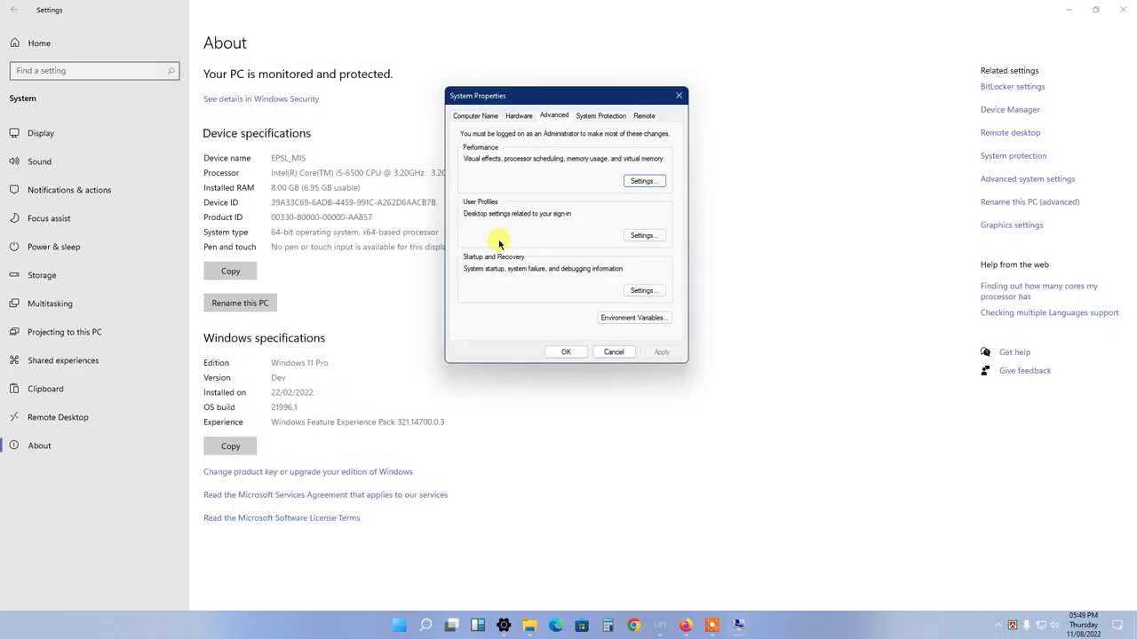
Step: Review the system protection configuration of the WINDOWS 11 (C:) drive, including its restore and disk space settings, and dismiss it without changes
{"action": "left_click", "coordinate": [587, 117]}
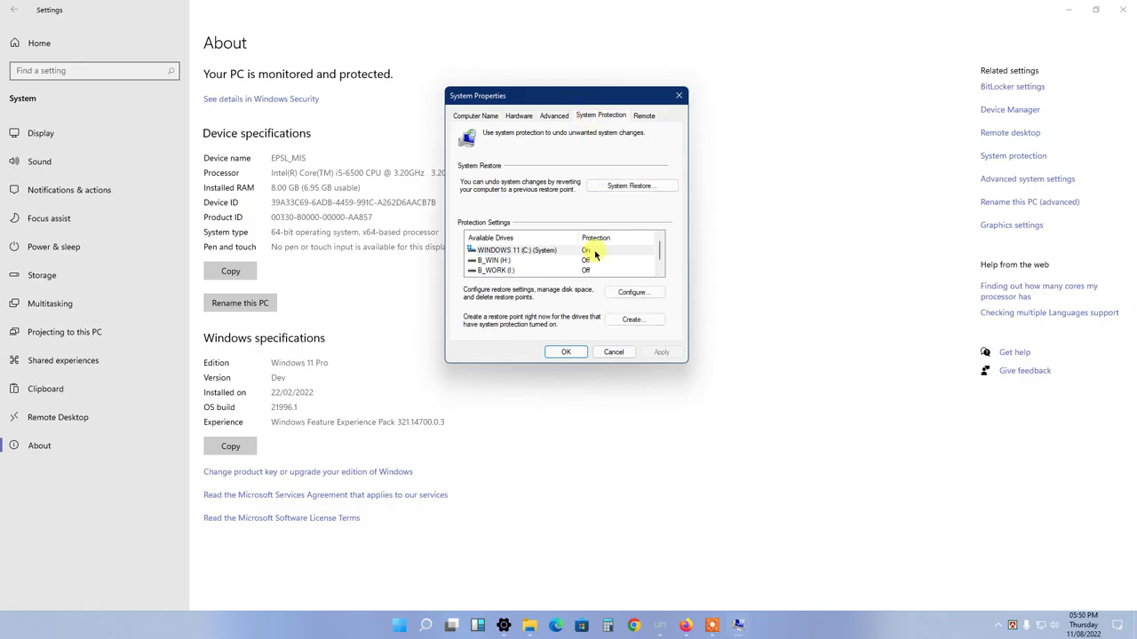
{"action": "left_click", "coordinate": [538, 252]}
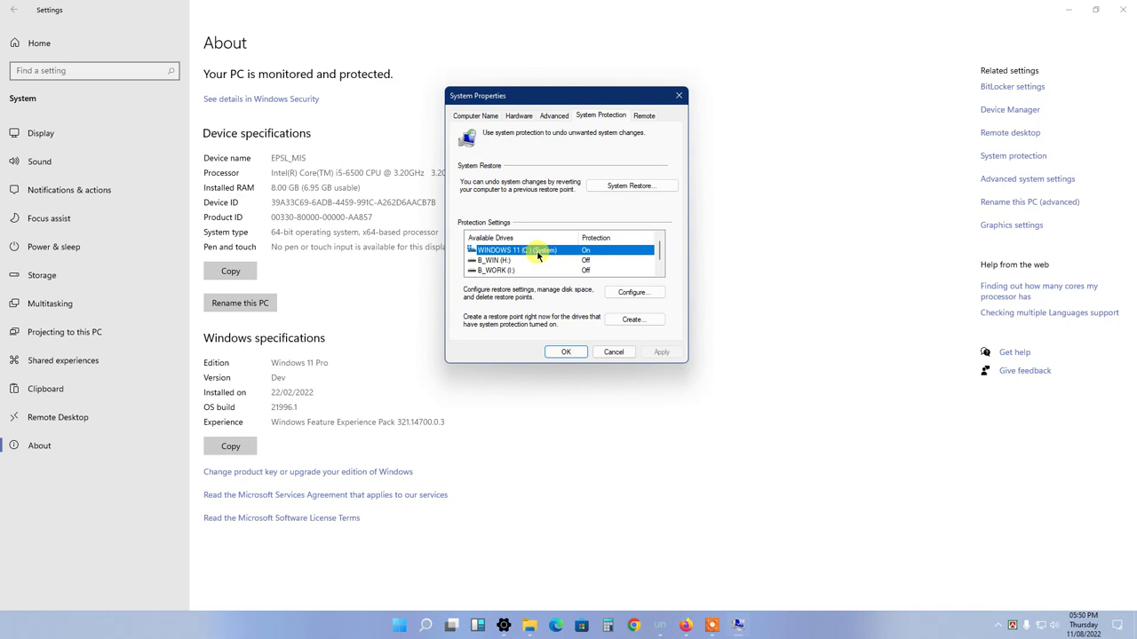
{"action": "left_click", "coordinate": [641, 293]}
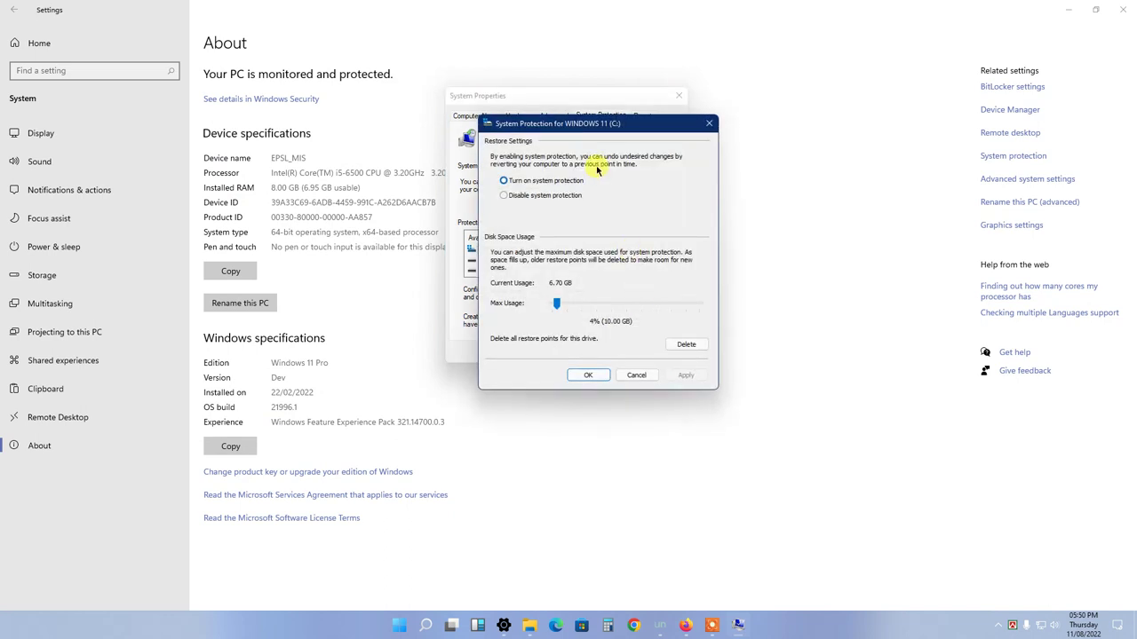
{"action": "left_click_drag", "start_coordinate": [582, 123], "coordinate": [220, 62]}
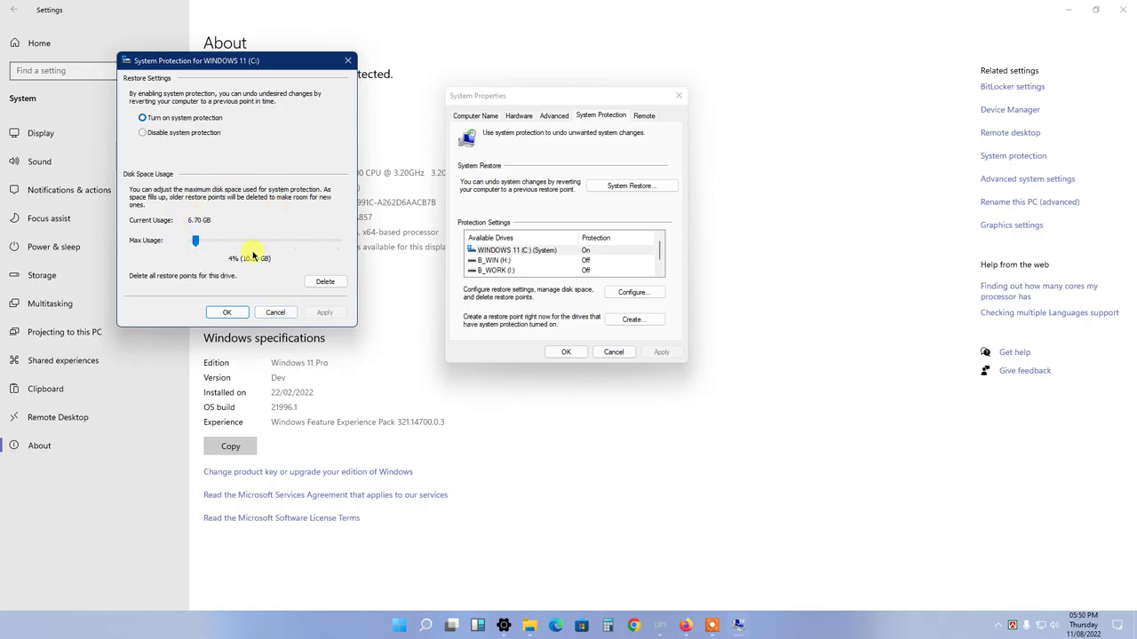
{"action": "left_click", "coordinate": [277, 311]}
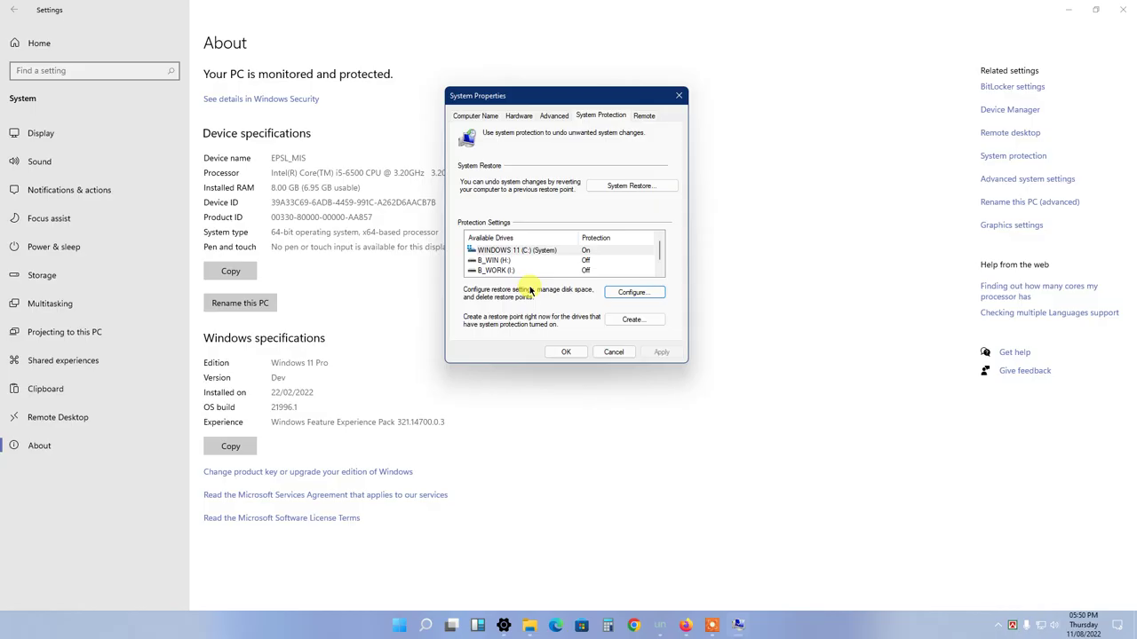
Step: Recheck the restore configuration of the WINDOWS 11 (C:) drive, cancel it and close System Properties
{"action": "left_click", "coordinate": [595, 117]}
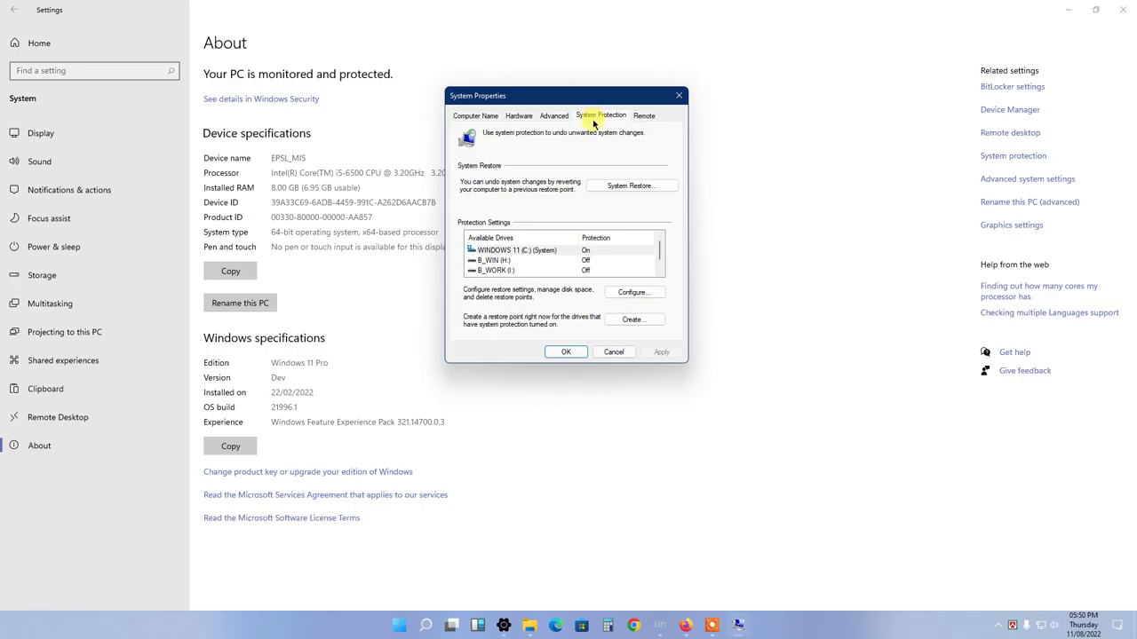
{"action": "left_click", "coordinate": [586, 253]}
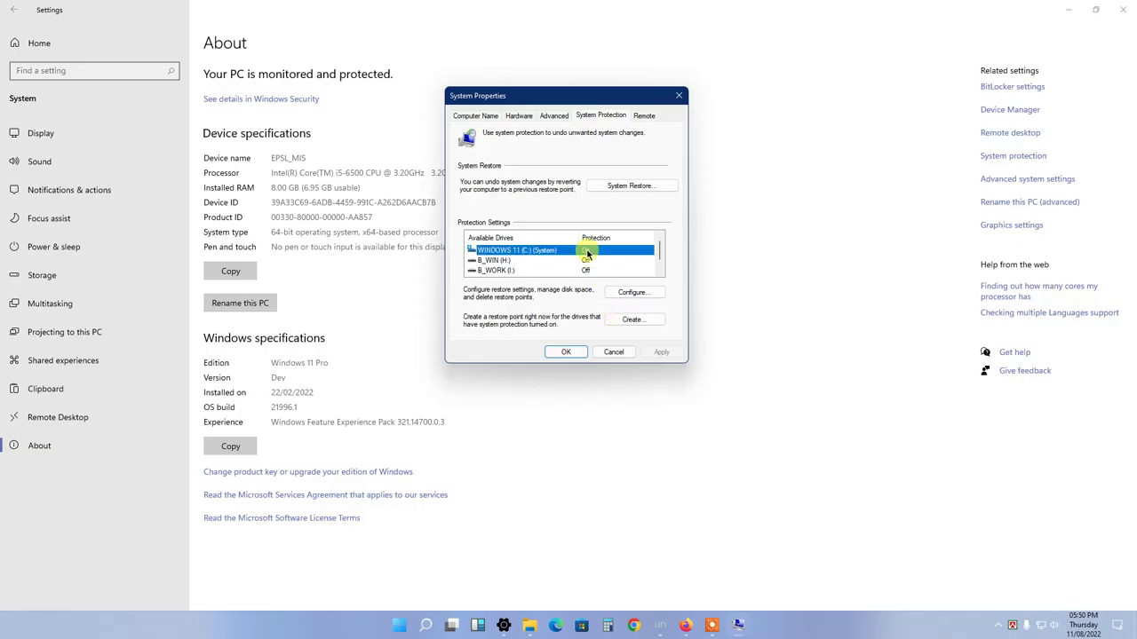
{"action": "left_click", "coordinate": [633, 292]}
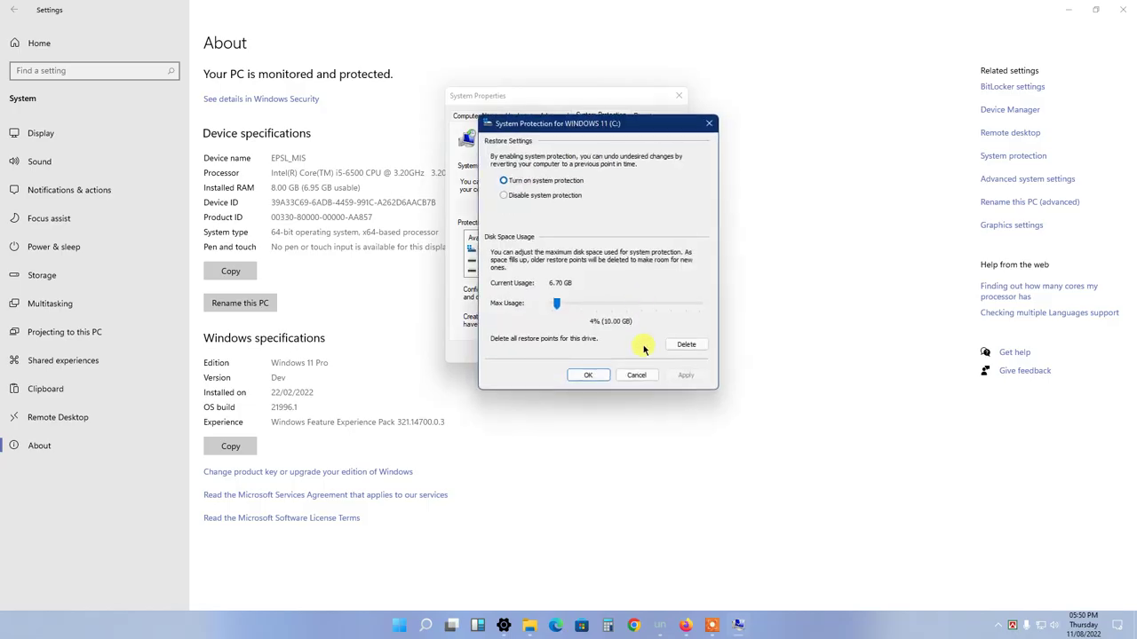
{"action": "left_click", "coordinate": [637, 374]}
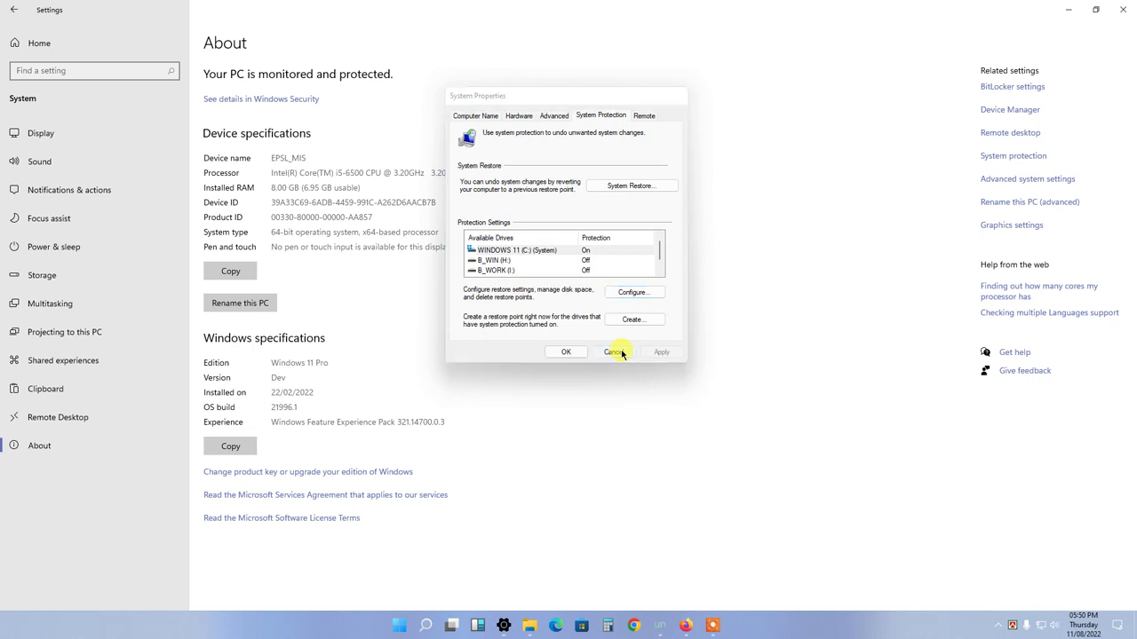
{"action": "left_click", "coordinate": [622, 352]}
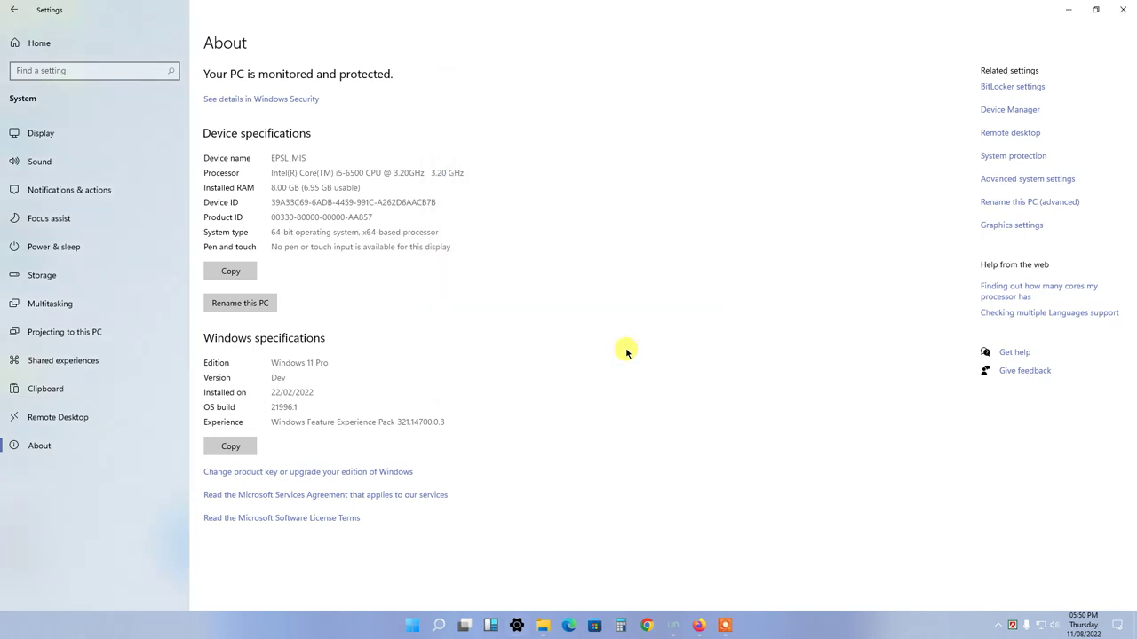
Step: View the Graphics settings page with its custom app options, return to About and close Settings
{"action": "left_click", "coordinate": [992, 228]}
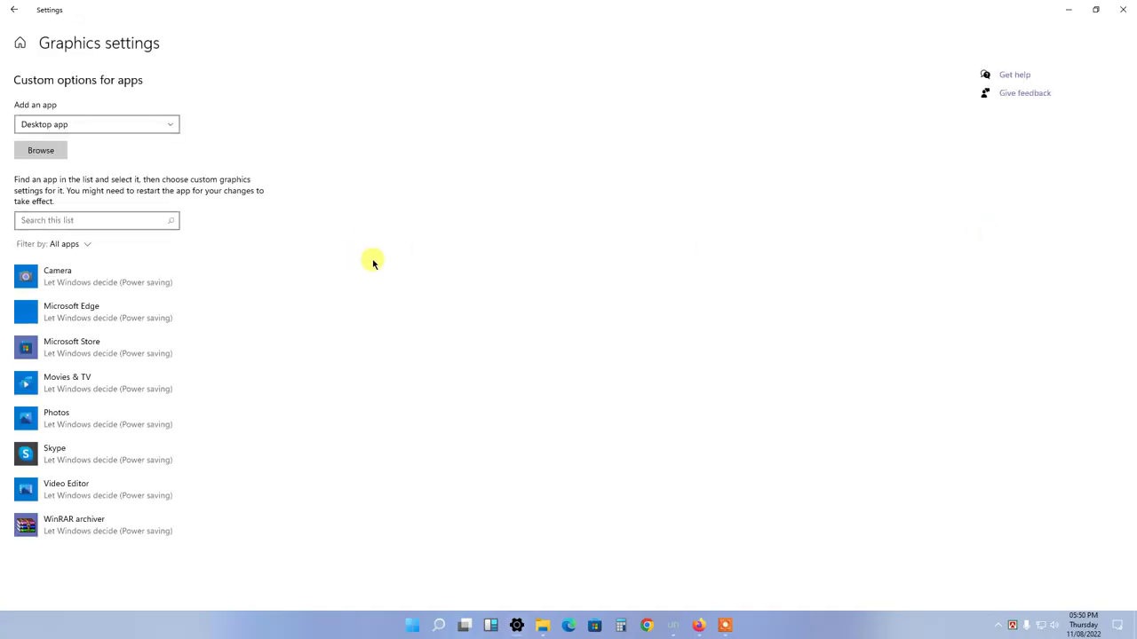
{"action": "left_click", "coordinate": [14, 13]}
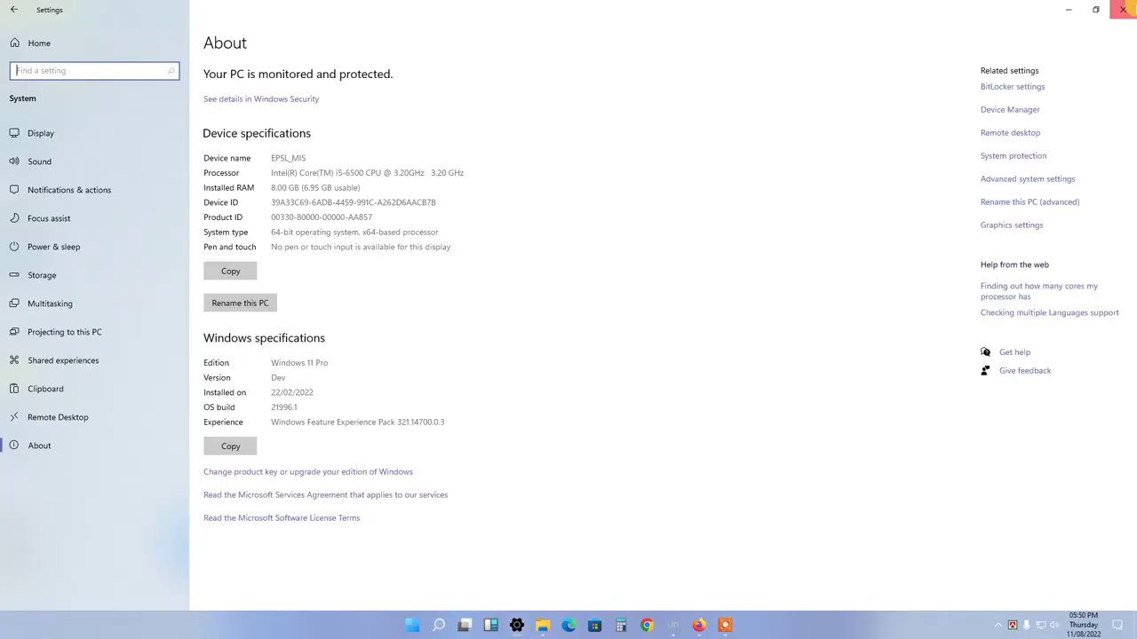
{"action": "left_click", "coordinate": [1122, 8]}
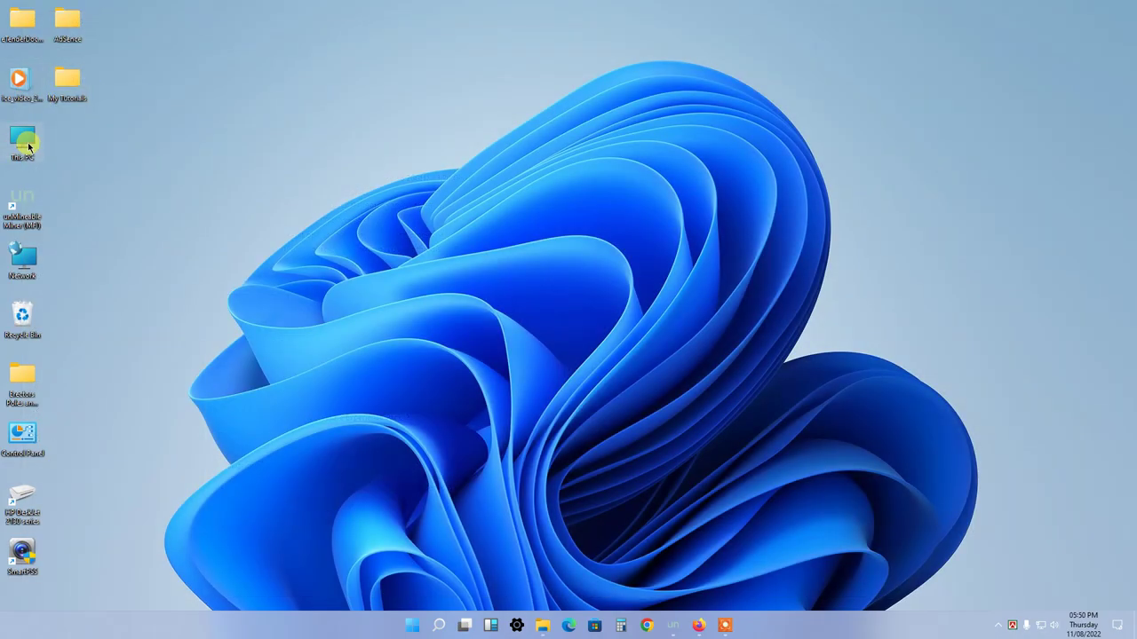
Step: Open the properties of This PC from the desktop and bring up its advanced system settings
{"action": "right_click", "coordinate": [29, 145]}
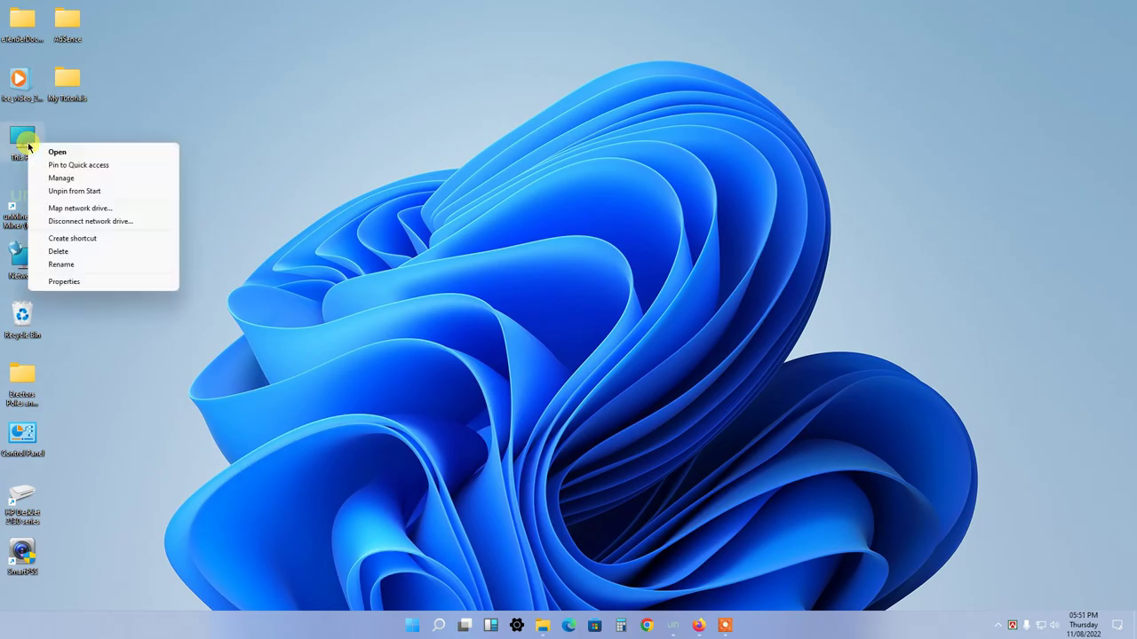
{"action": "left_click", "coordinate": [71, 282]}
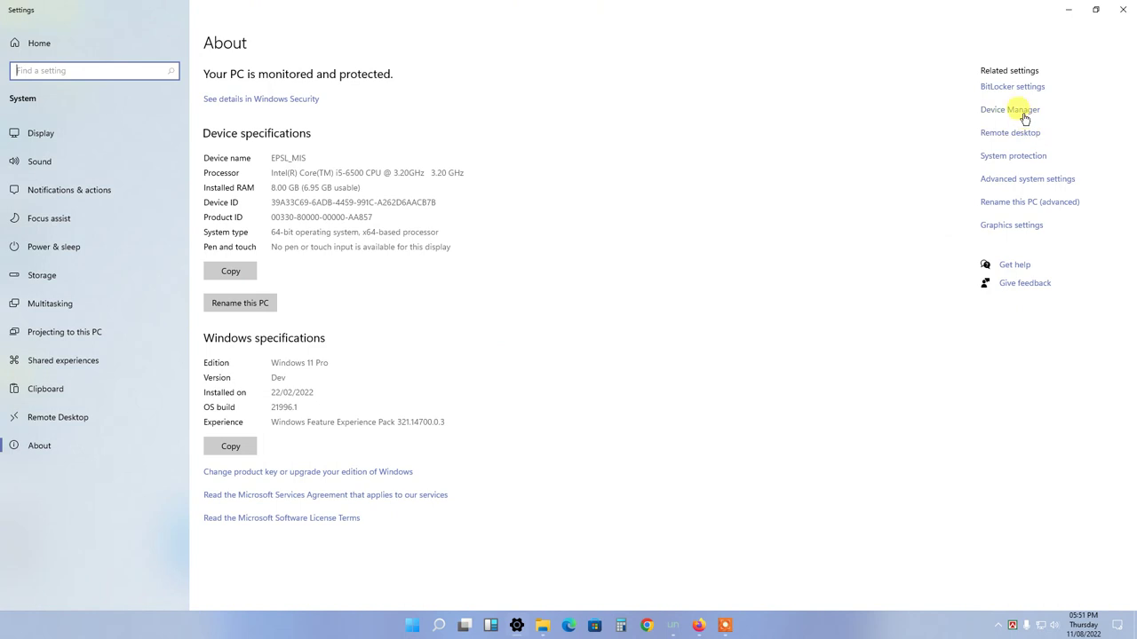
{"action": "left_click", "coordinate": [1020, 182]}
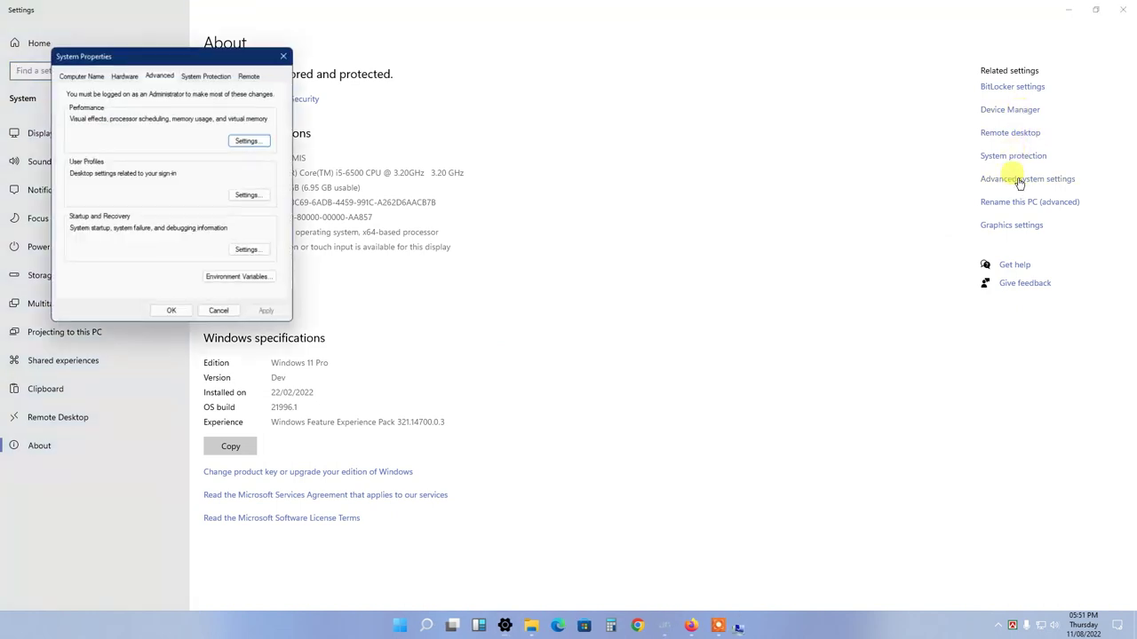
Step: Review the Hardware and Computer Name pages of System Properties, and close that dialog and Settings
{"action": "left_click", "coordinate": [119, 77]}
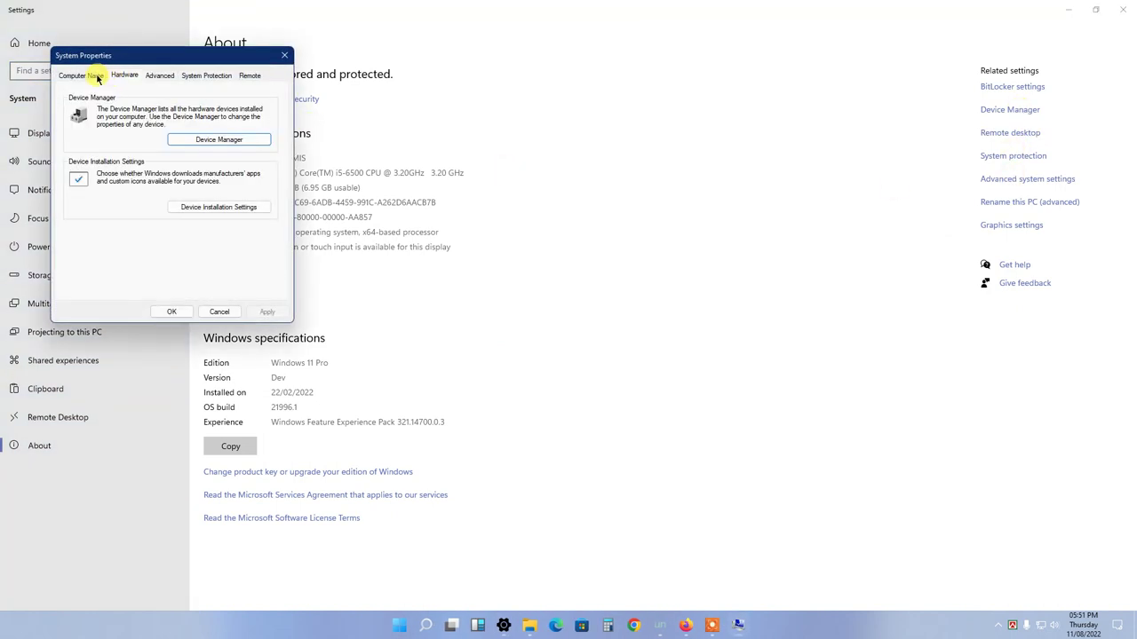
{"action": "left_click", "coordinate": [94, 77]}
{"action": "left_click", "coordinate": [121, 76]}
{"action": "left_click", "coordinate": [284, 55]}
{"action": "left_click", "coordinate": [1117, 9]}
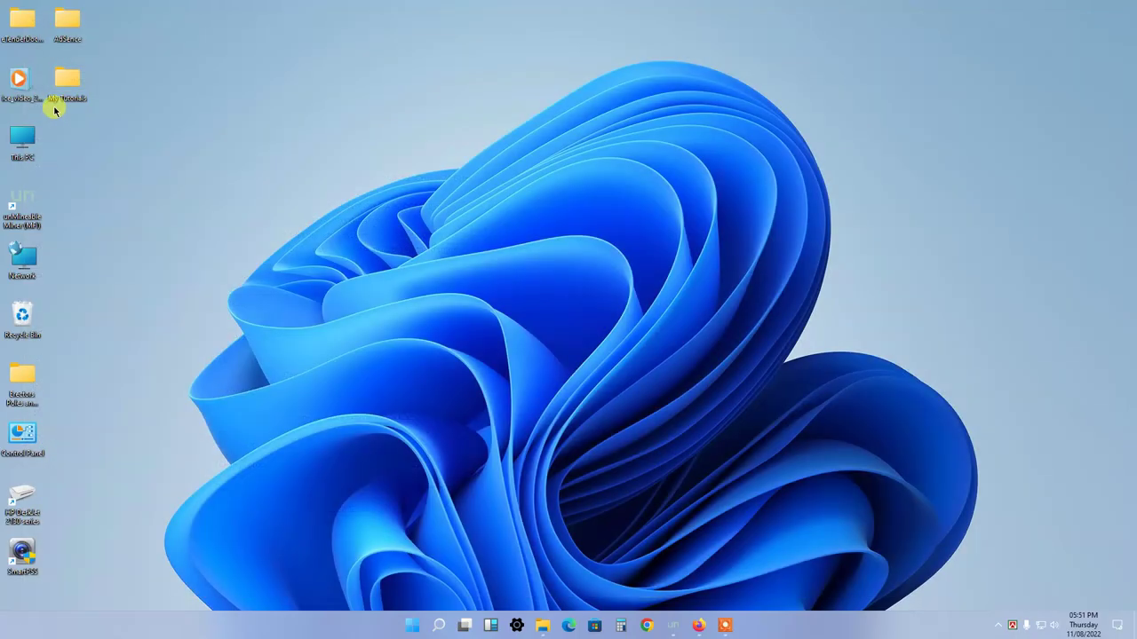
Step: Open Computer Management for This PC from the desktop, maximize its window and show Disk Management
{"action": "right_click", "coordinate": [28, 152]}
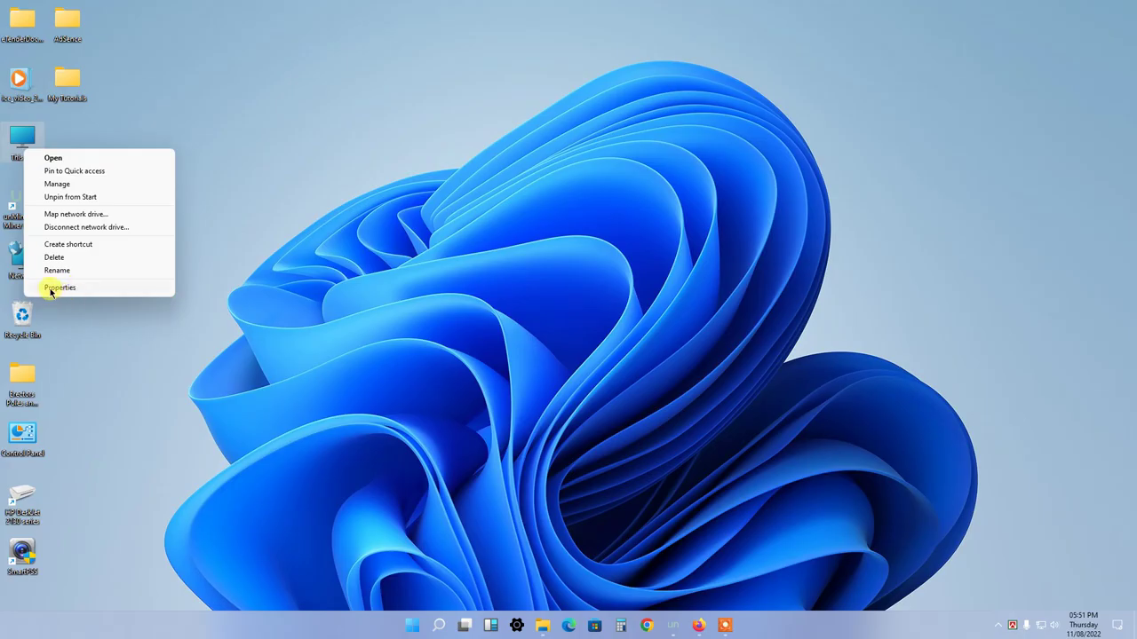
{"action": "left_click", "coordinate": [57, 184]}
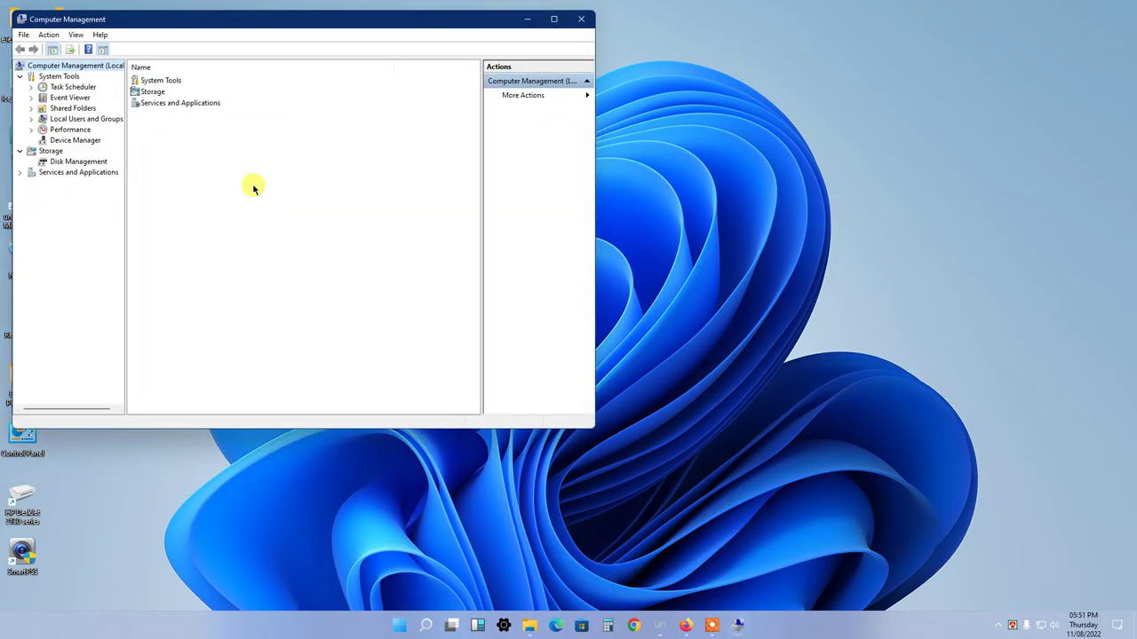
{"action": "left_click_drag", "start_coordinate": [188, 19], "coordinate": [410, 117]}
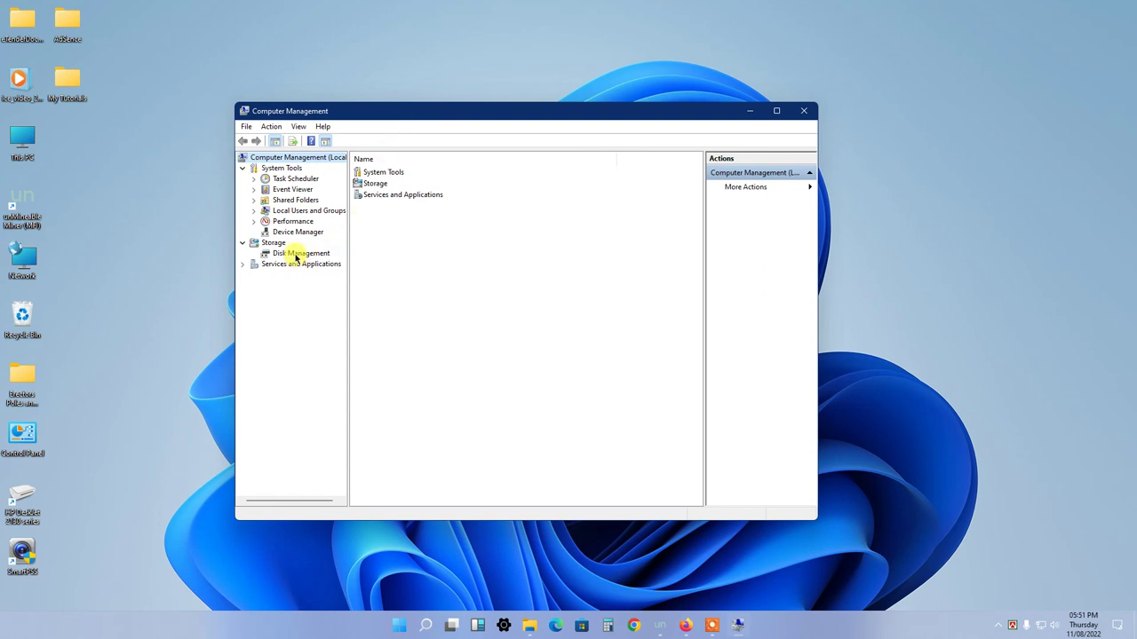
{"action": "left_click", "coordinate": [776, 110]}
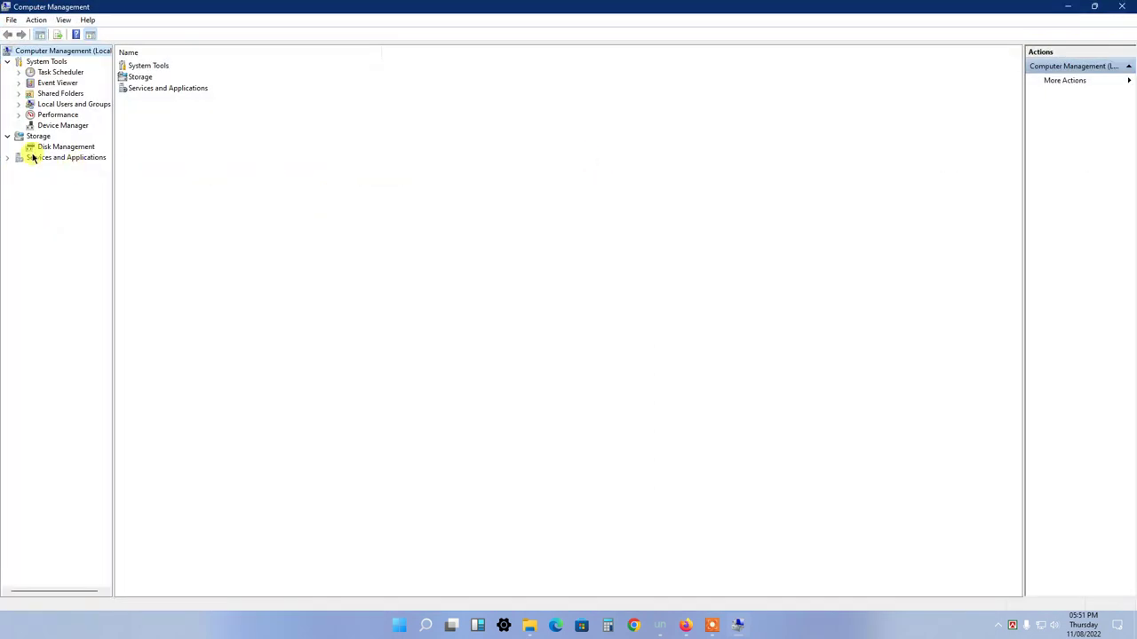
{"action": "left_click", "coordinate": [61, 147]}
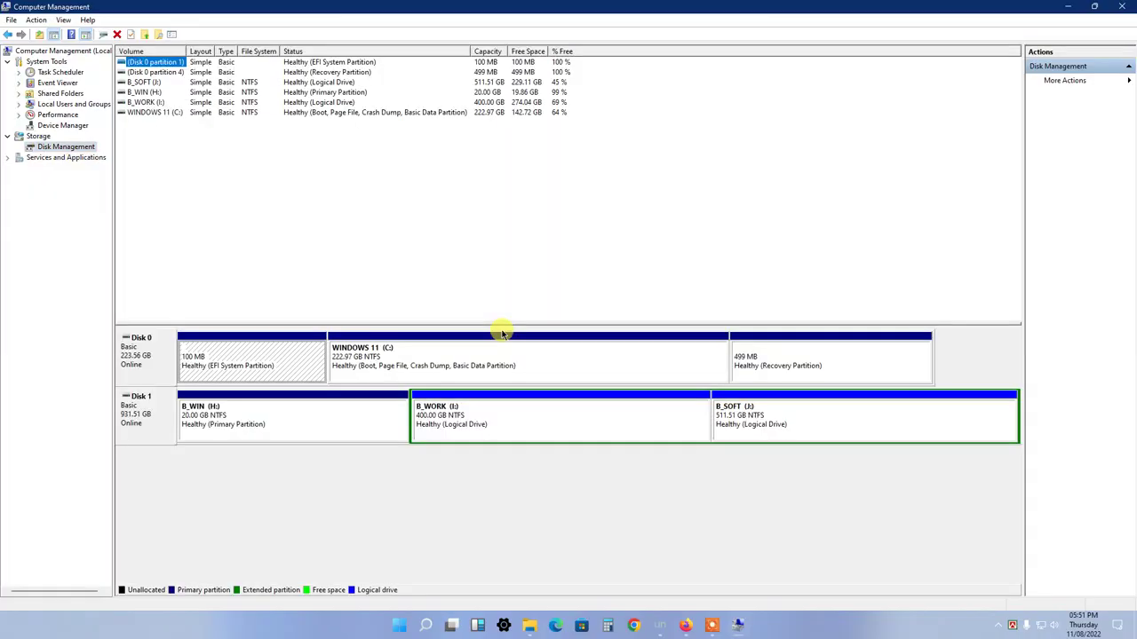
Step: Examine Disk 0 and Disk 1 with their system, recovery, WINDOWS 11 (C:), B_WIN, B_WORK and B_SOFT partitions
{"action": "left_click", "coordinate": [142, 367]}
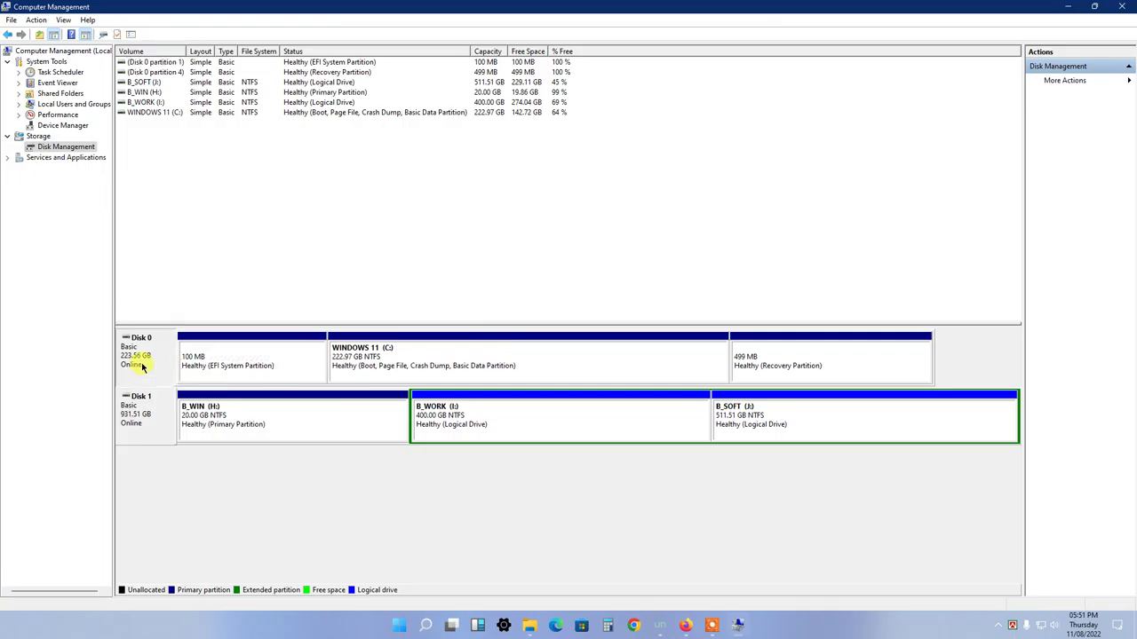
{"action": "left_click", "coordinate": [139, 414]}
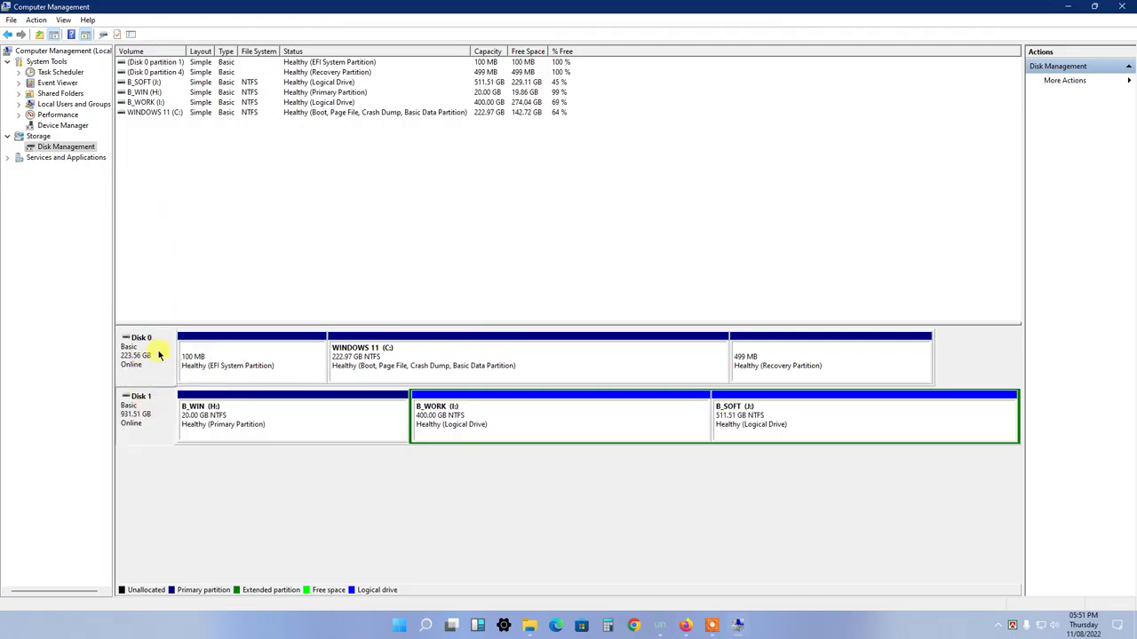
{"action": "left_click", "coordinate": [840, 376]}
{"action": "left_click", "coordinate": [603, 376]}
{"action": "left_click", "coordinate": [794, 419]}
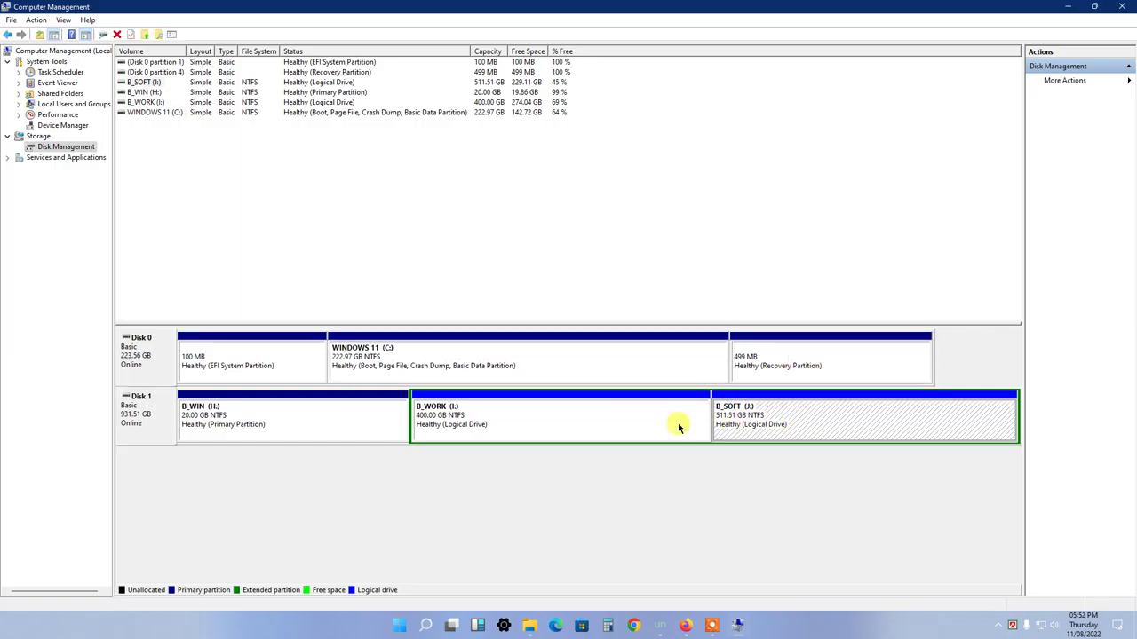
{"action": "left_click", "coordinate": [620, 429]}
{"action": "left_click", "coordinate": [322, 429]}
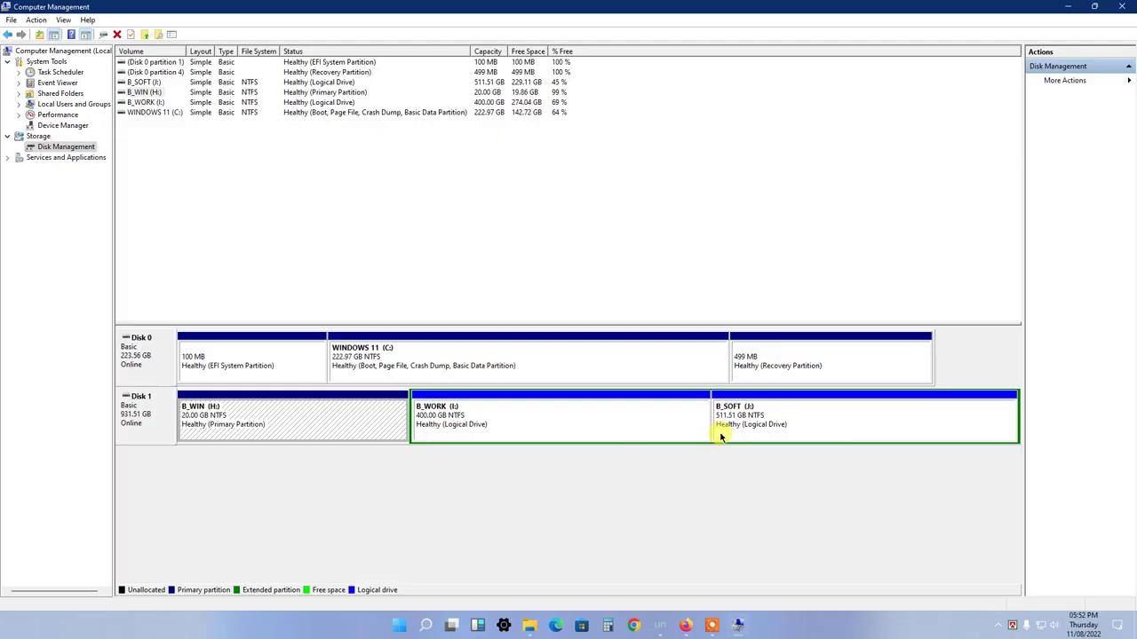
{"action": "right_click", "coordinate": [850, 423]}
{"action": "left_click", "coordinate": [497, 427]}
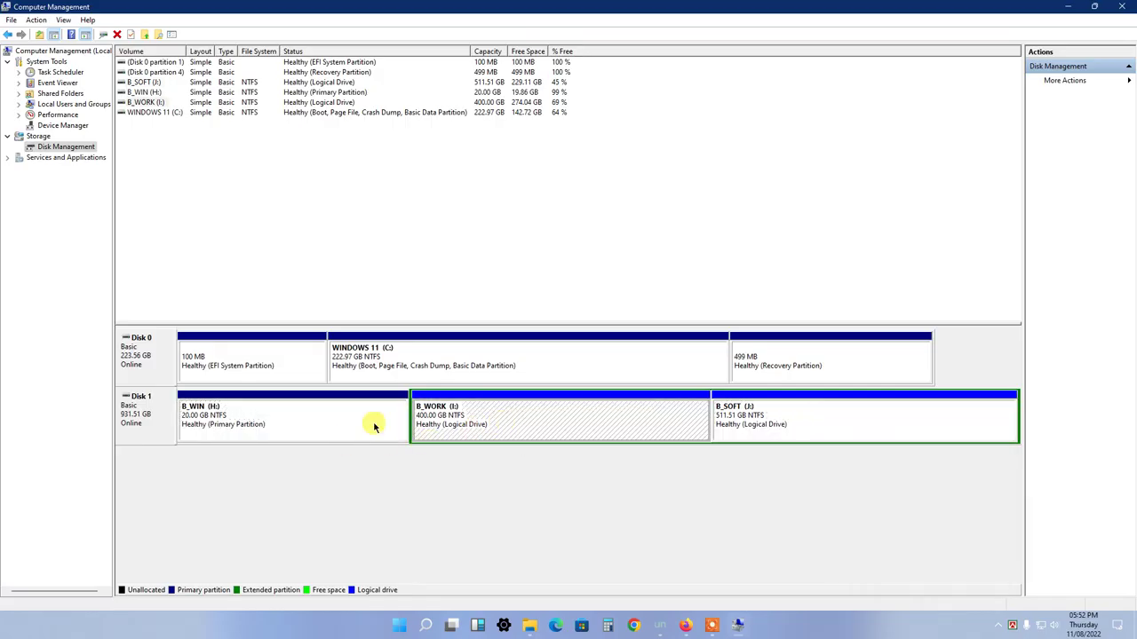
{"action": "left_click", "coordinate": [396, 369]}
{"action": "left_click", "coordinate": [249, 366]}
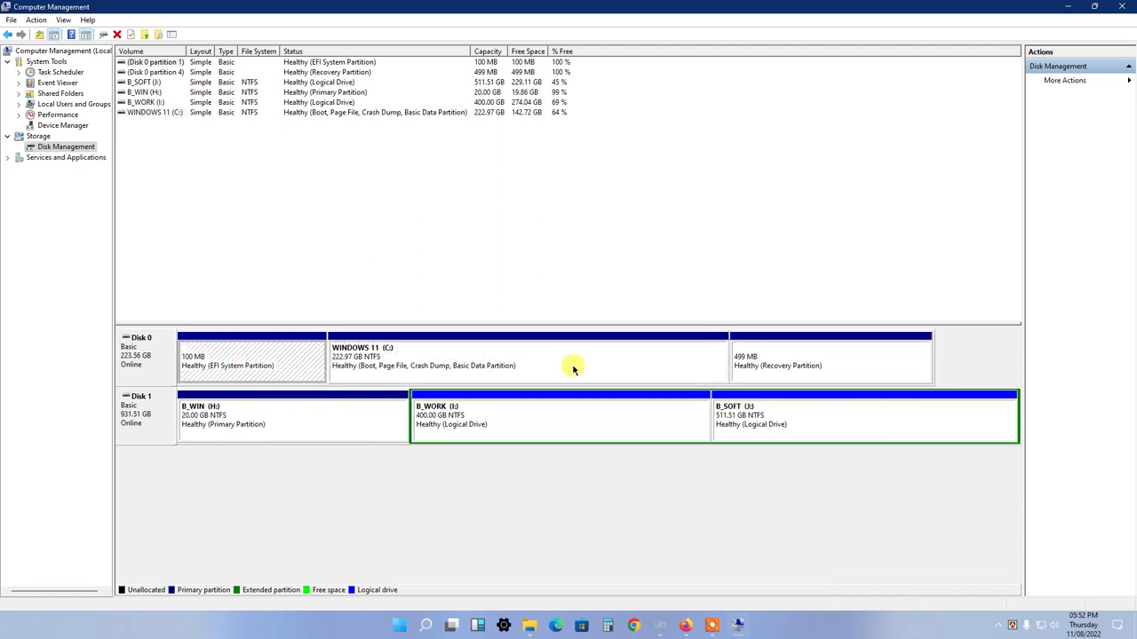
{"action": "left_click", "coordinate": [774, 359]}
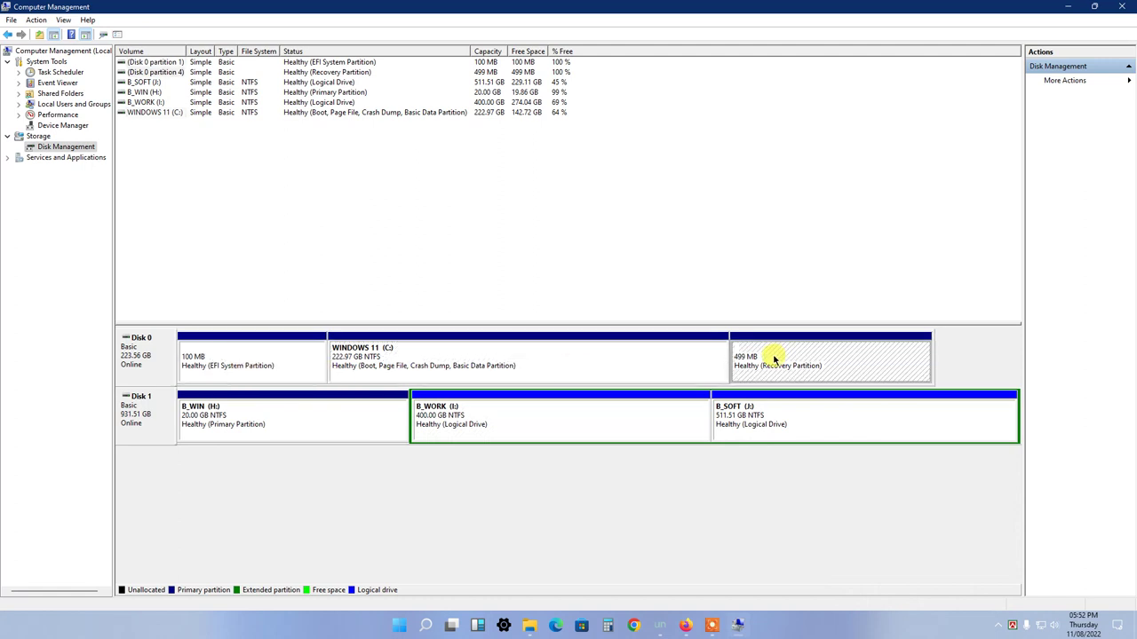
Step: View the device categories in Device Manager and expand the Windows Logs under Event Viewer
{"action": "left_click", "coordinate": [71, 127]}
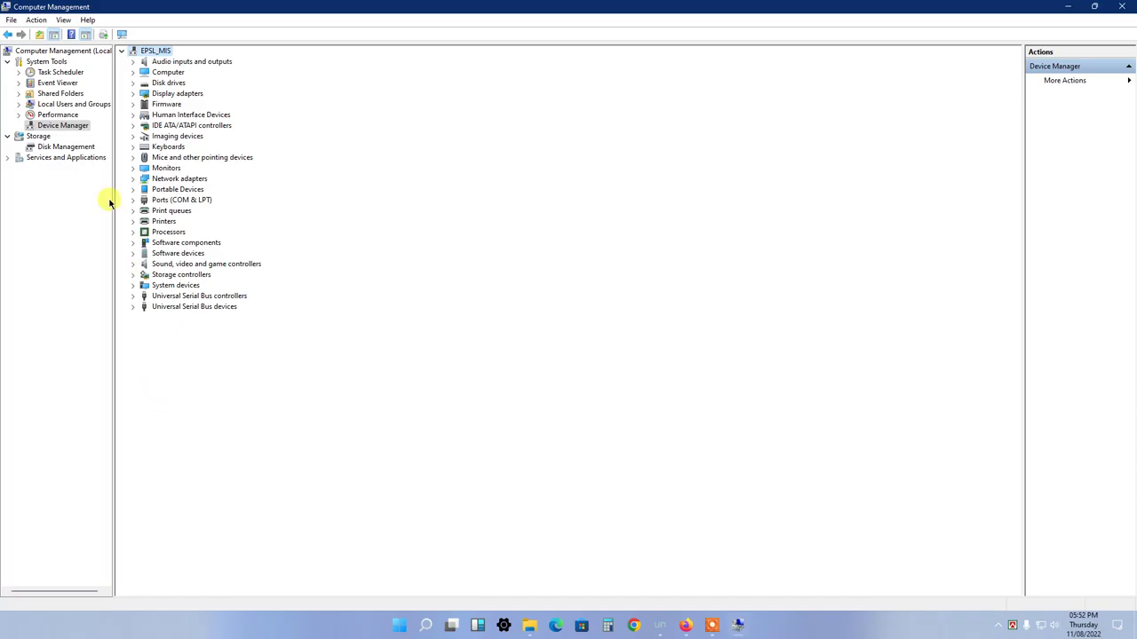
{"action": "left_click", "coordinate": [18, 83]}
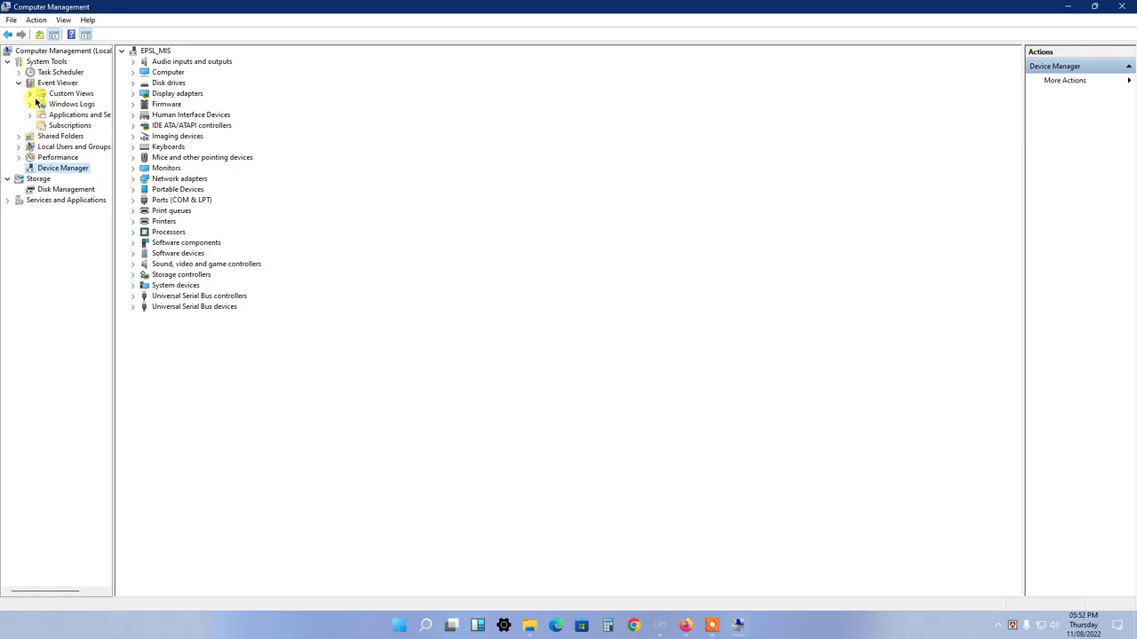
{"action": "left_click", "coordinate": [30, 104]}
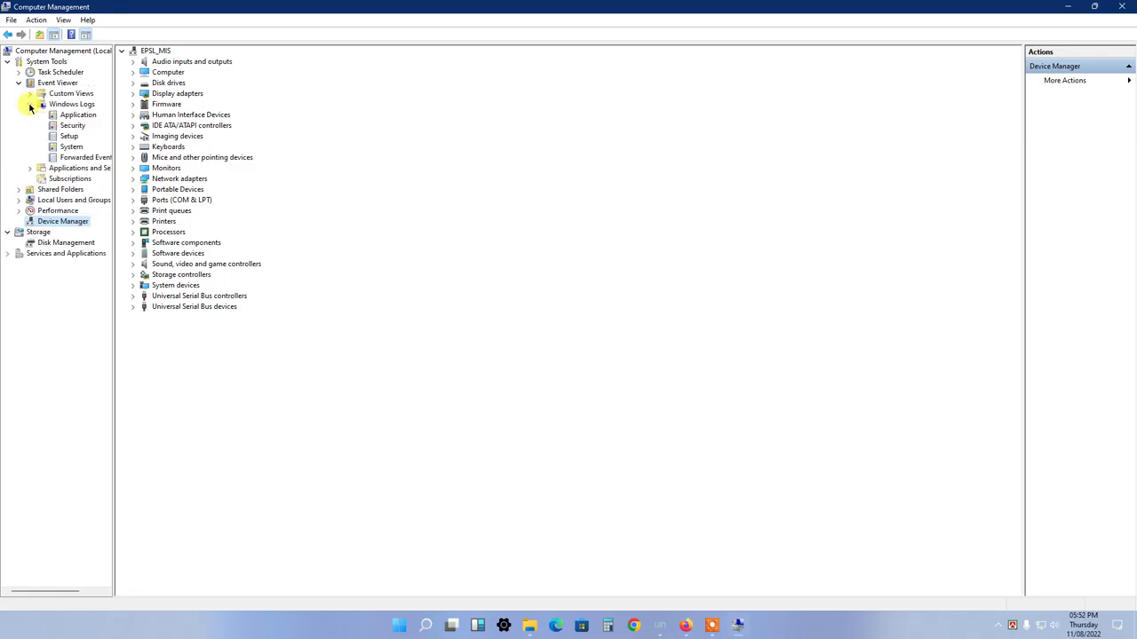
Step: Clear the Application log under Windows Logs without saving its contents
{"action": "left_click", "coordinate": [78, 114]}
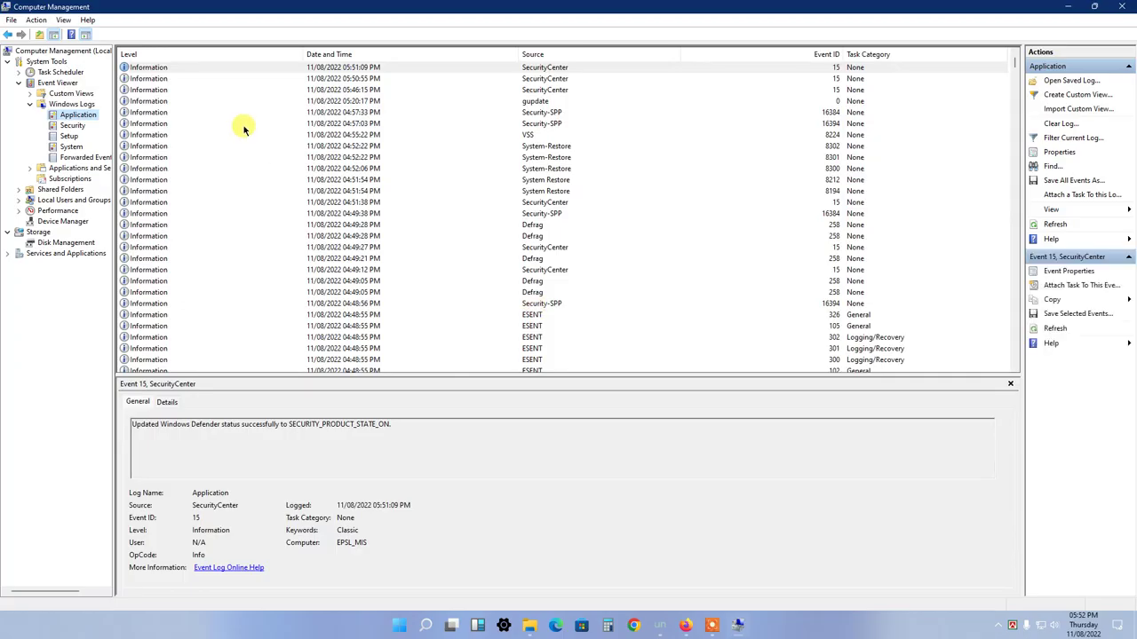
{"action": "left_click", "coordinate": [37, 19]}
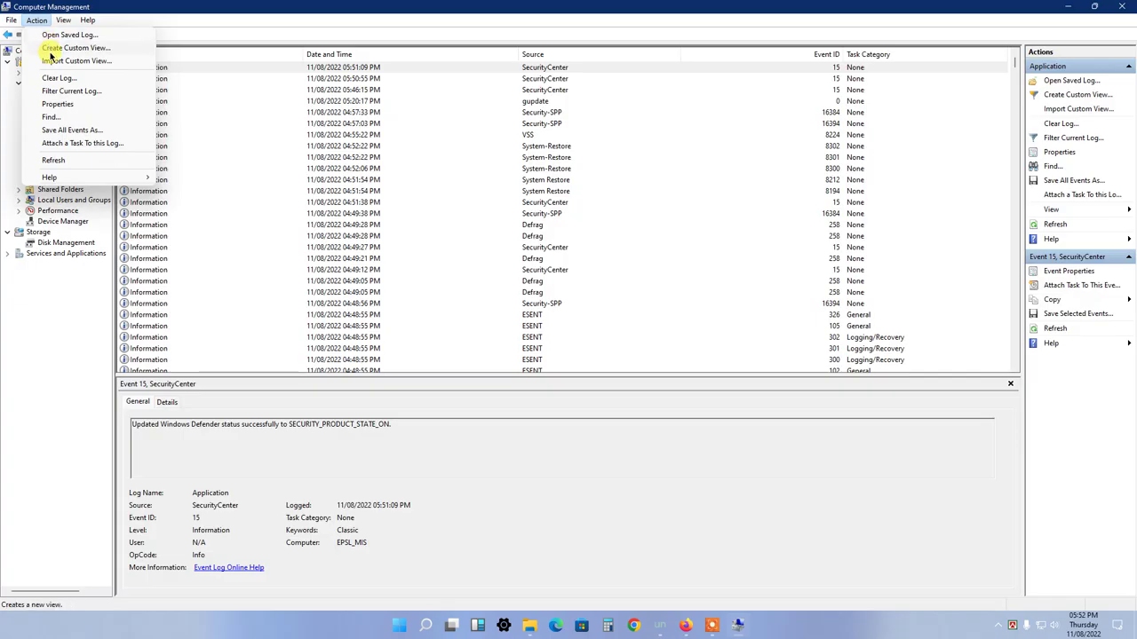
{"action": "left_click", "coordinate": [54, 83]}
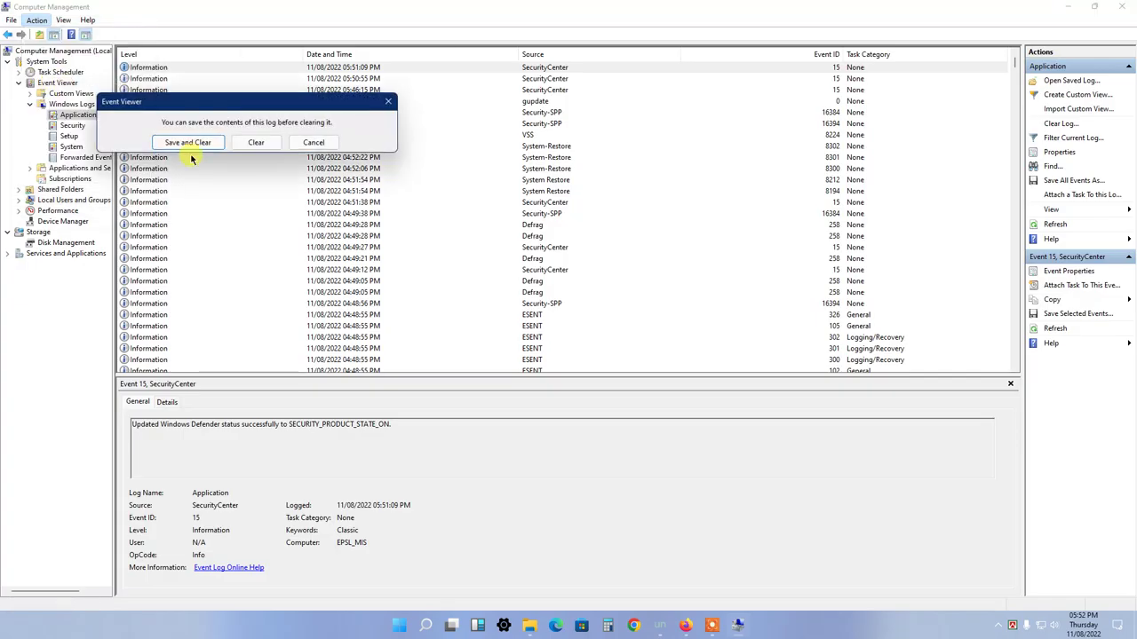
{"action": "left_click_drag", "start_coordinate": [244, 103], "coordinate": [570, 142]}
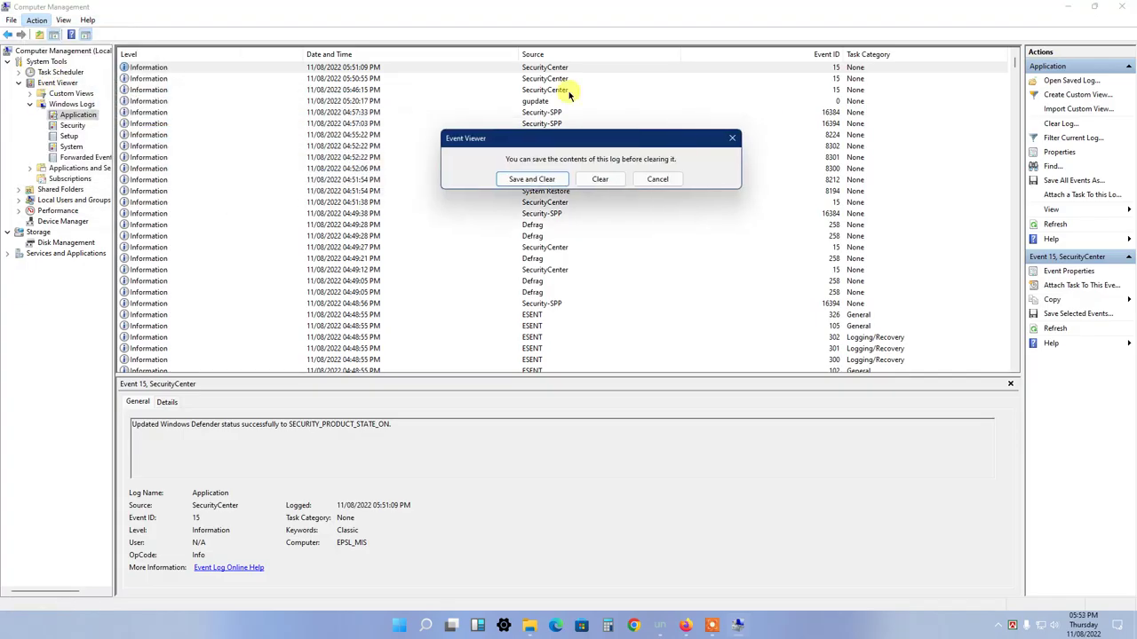
{"action": "left_click", "coordinate": [599, 180]}
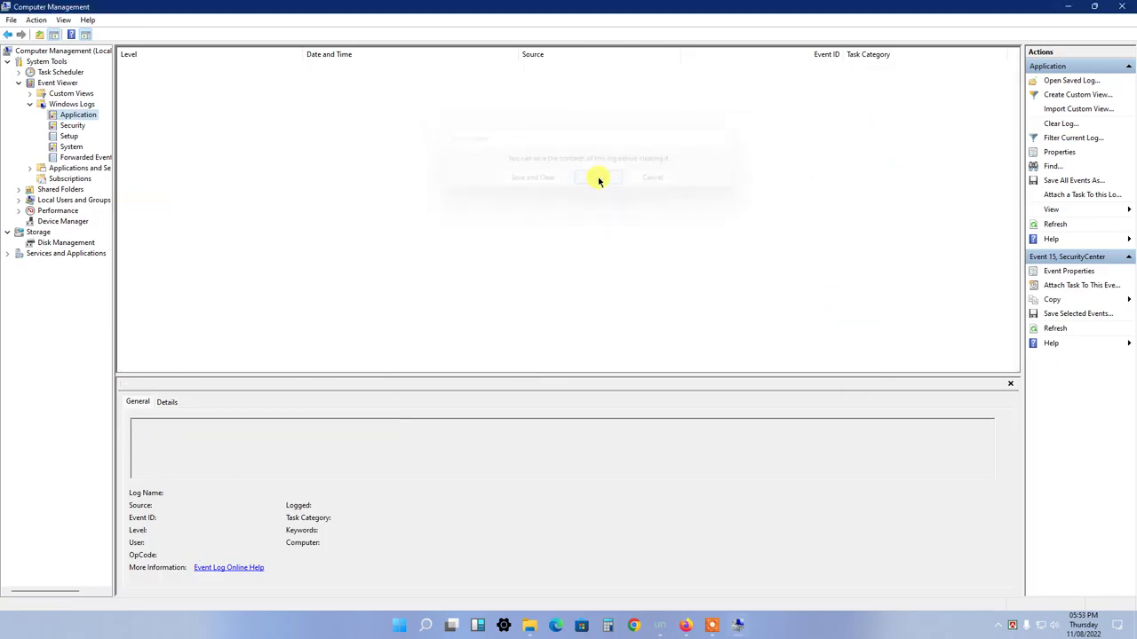
Step: Clear the Security log under Windows Logs without saving its contents
{"action": "left_click", "coordinate": [72, 126]}
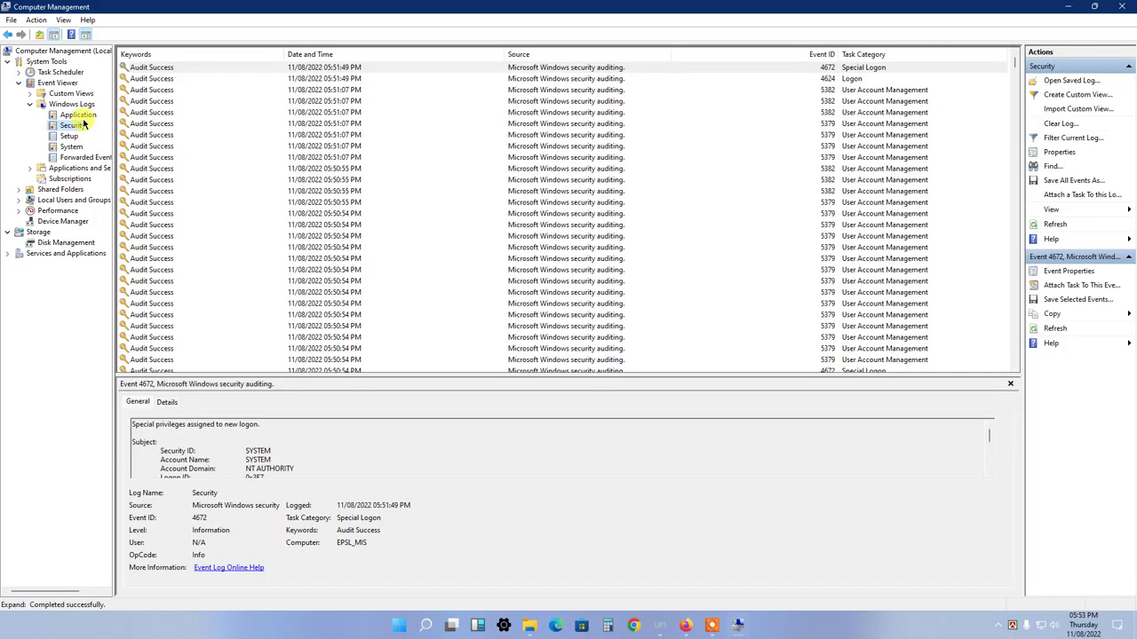
{"action": "left_click", "coordinate": [35, 21]}
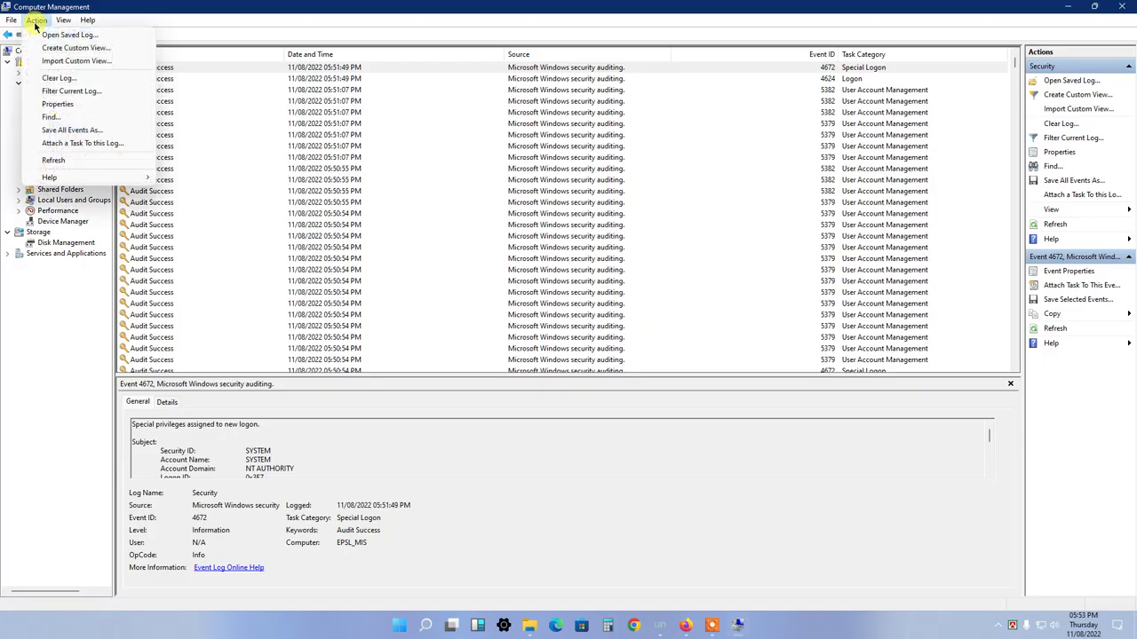
{"action": "left_click", "coordinate": [46, 79]}
{"action": "left_click", "coordinate": [269, 157]}
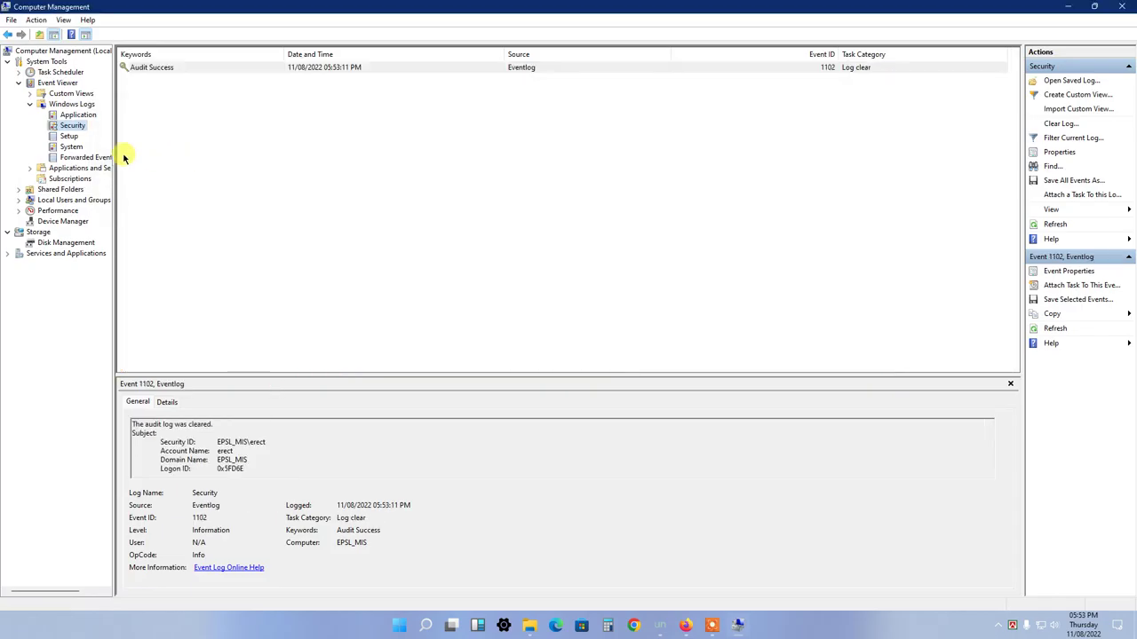
Step: Examine the WUSA error events and the newest Servicing information event in the Setup log
{"action": "left_click", "coordinate": [69, 137]}
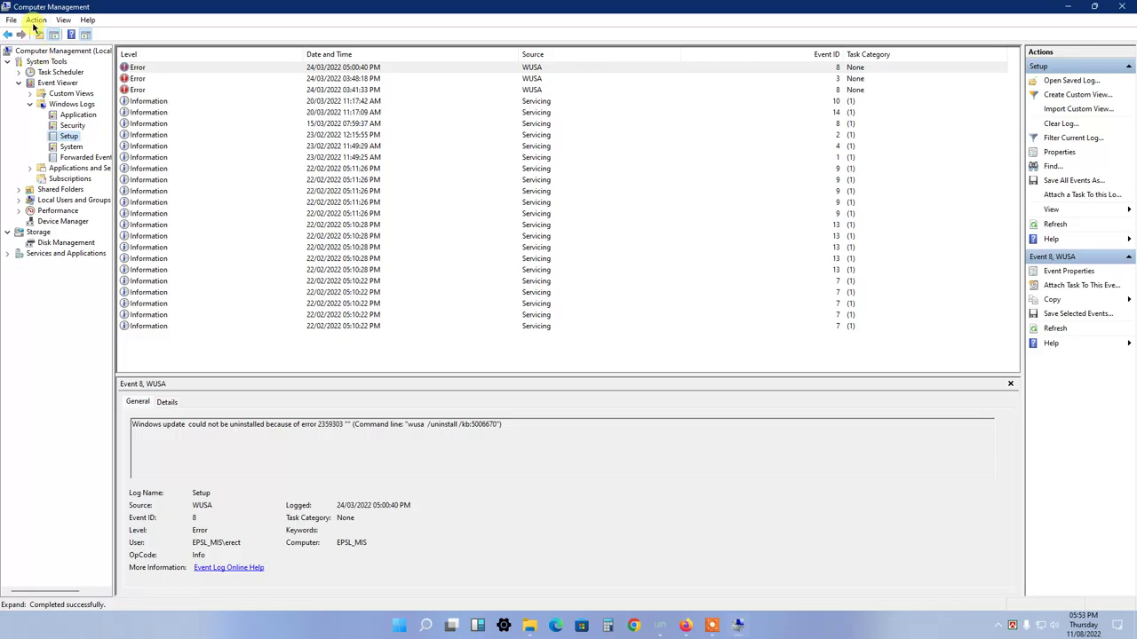
{"action": "left_click", "coordinate": [543, 78]}
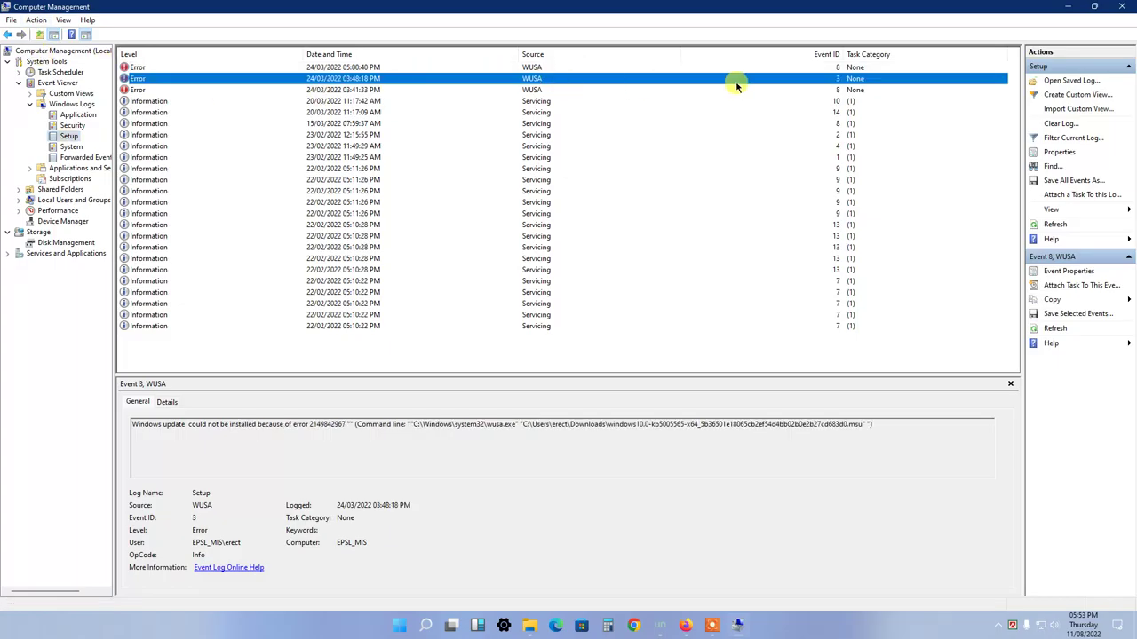
{"action": "left_click", "coordinate": [858, 90]}
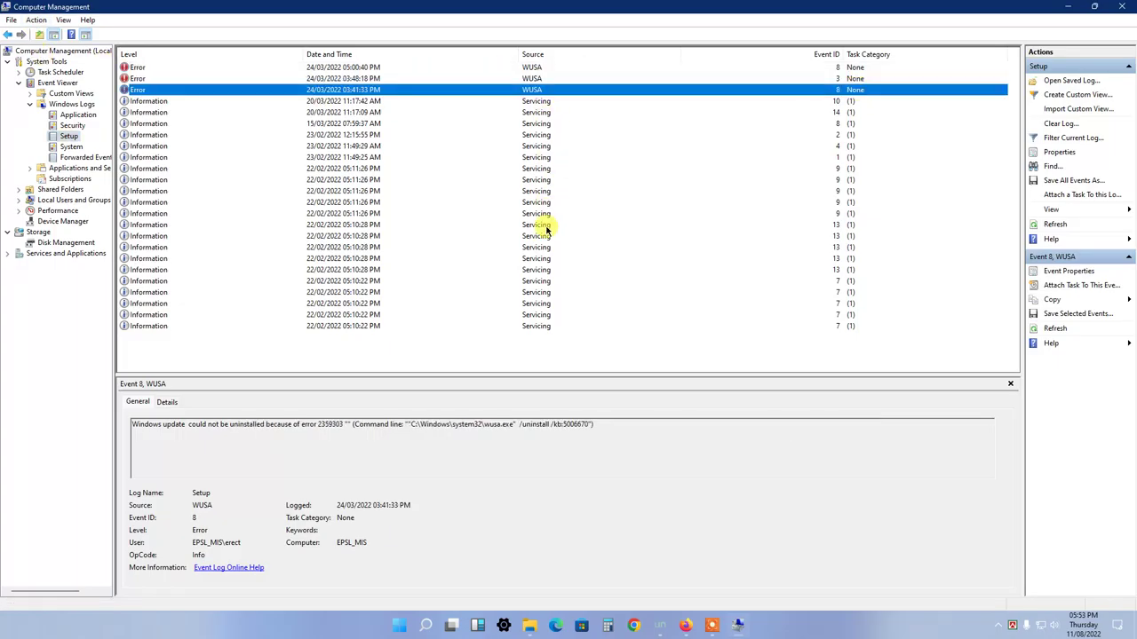
{"action": "left_click", "coordinate": [169, 101]}
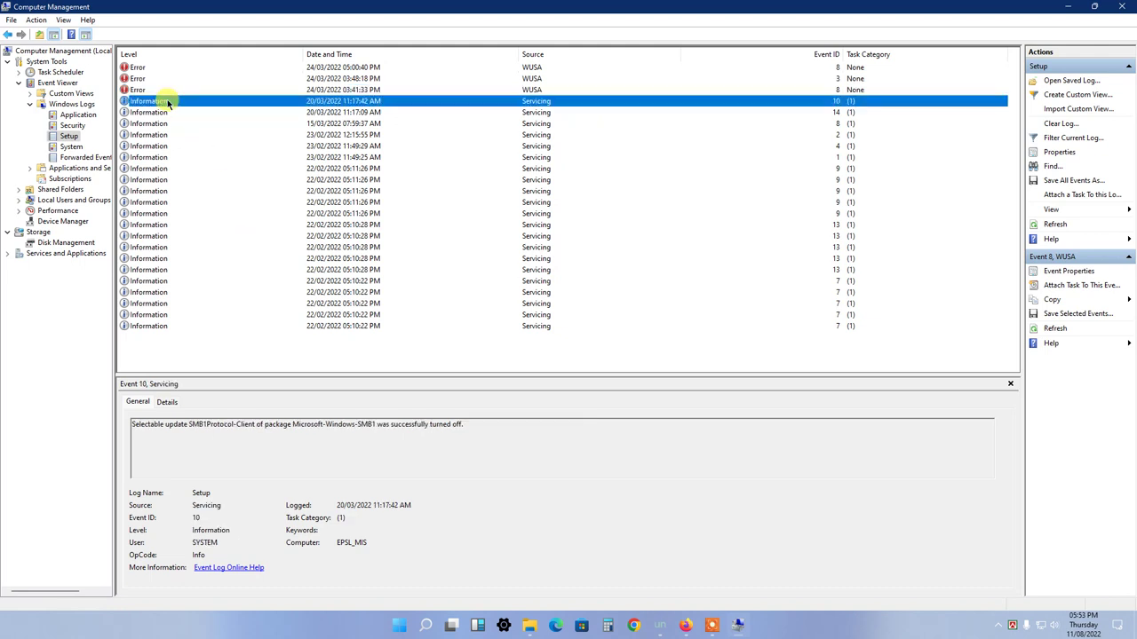
Step: Look for a clearing option among the Setup log's event commands and refresh the log
{"action": "left_click", "coordinate": [34, 20]}
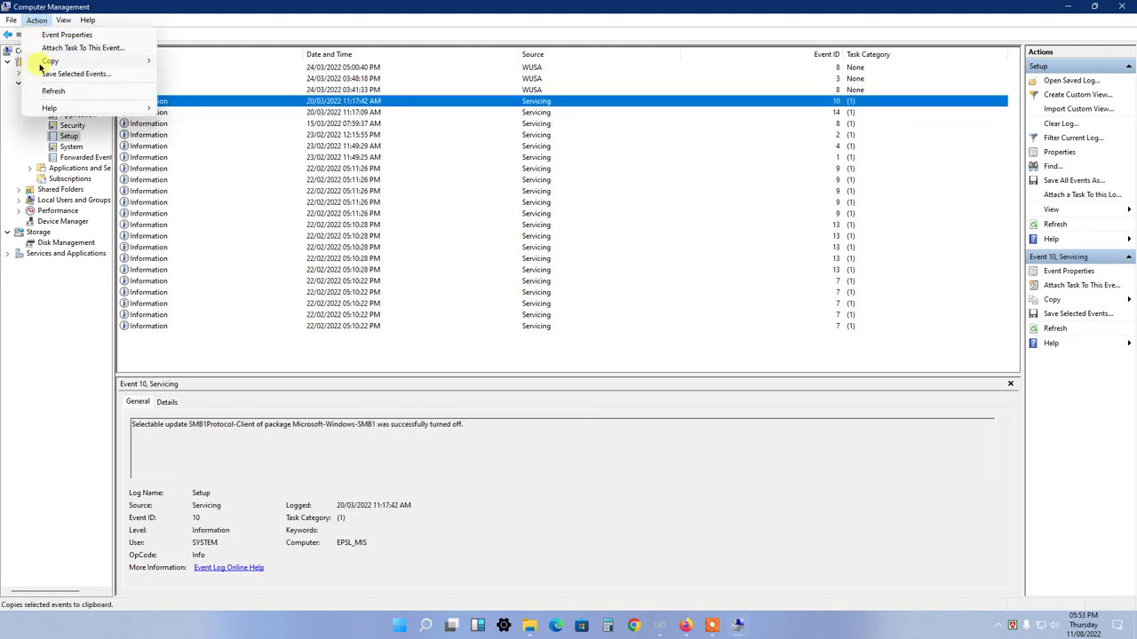
{"action": "left_click", "coordinate": [334, 54]}
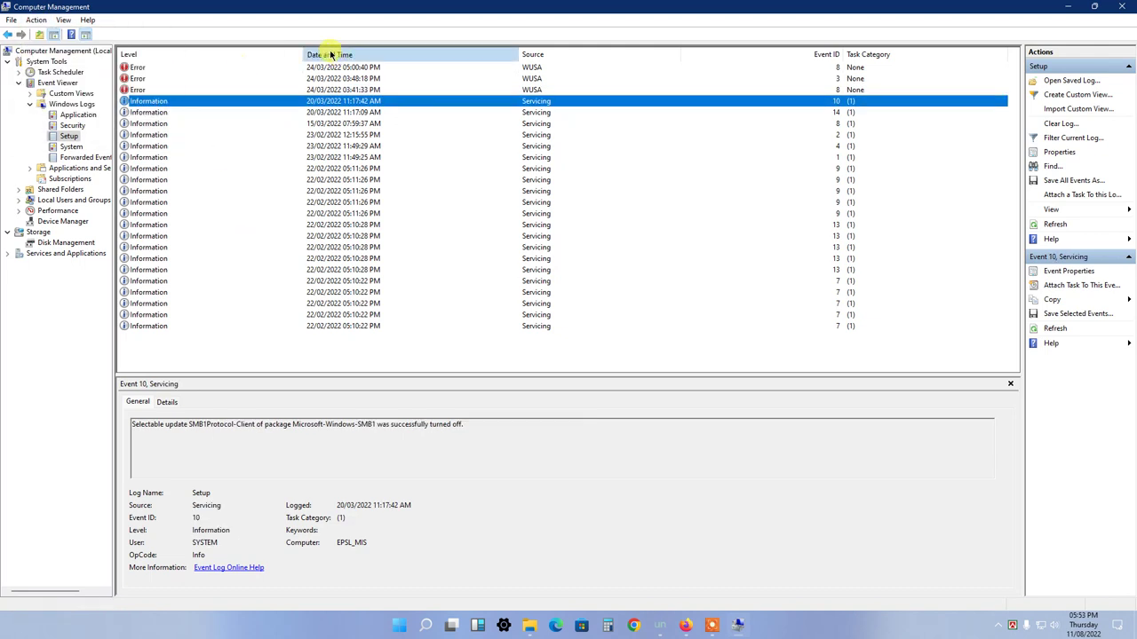
{"action": "left_click", "coordinate": [68, 138]}
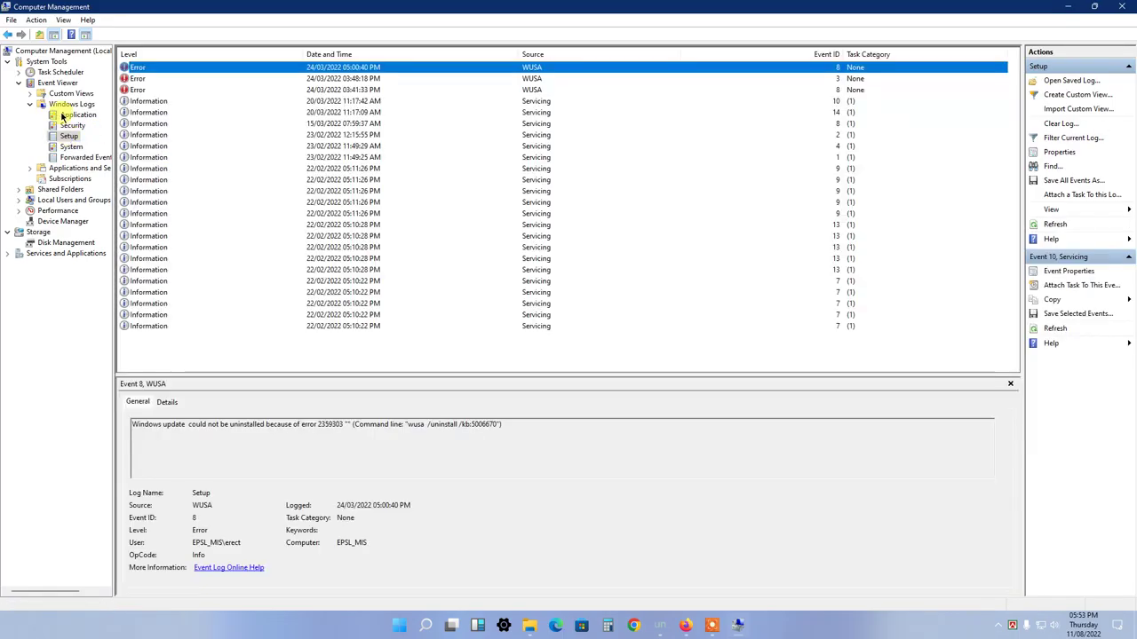
{"action": "left_click", "coordinate": [37, 20]}
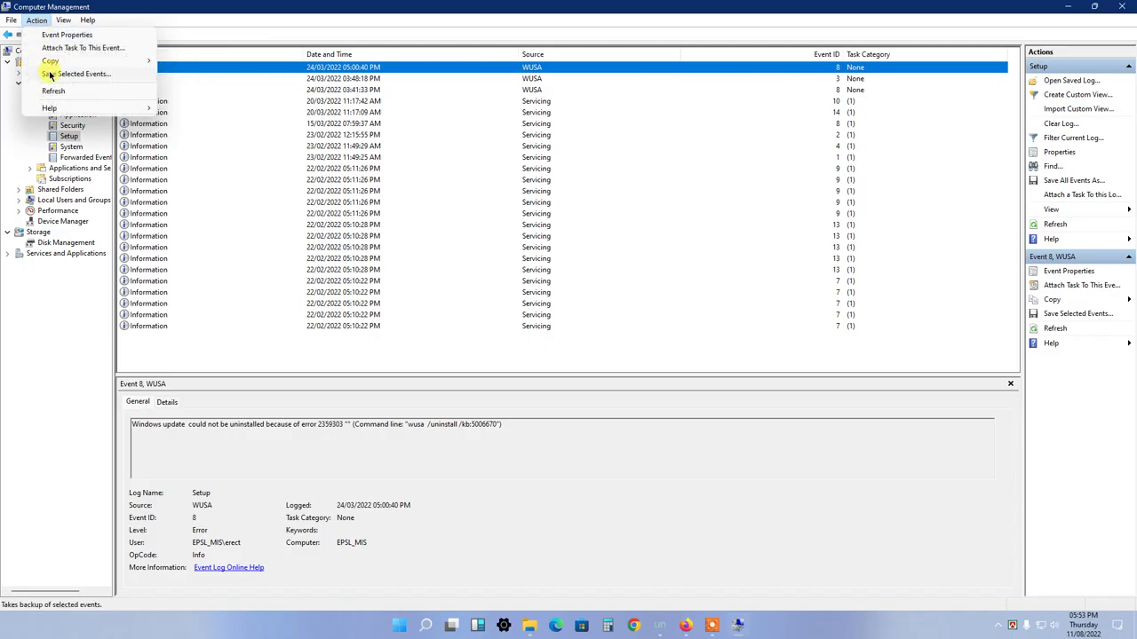
{"action": "left_click", "coordinate": [53, 91]}
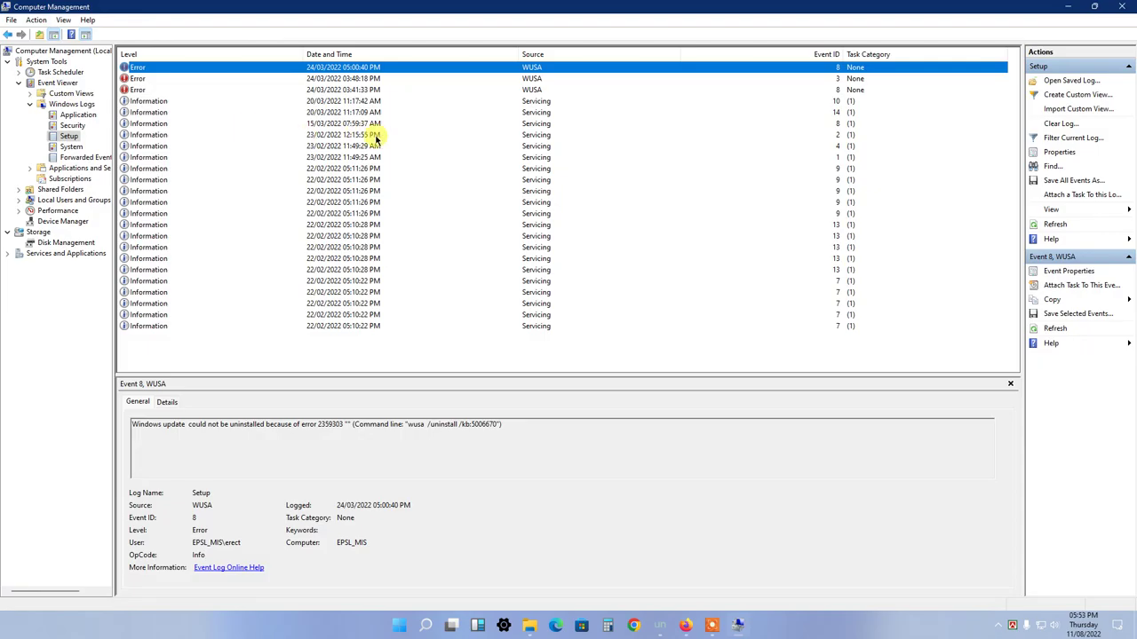
{"action": "right_click", "coordinate": [353, 70]}
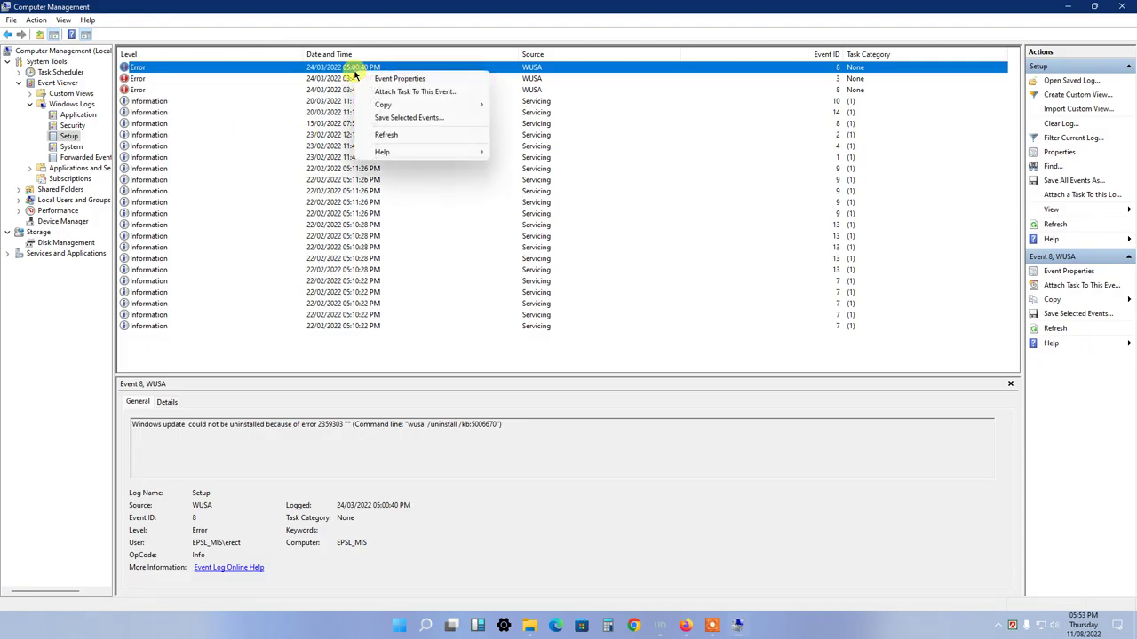
{"action": "left_click", "coordinate": [269, 88]}
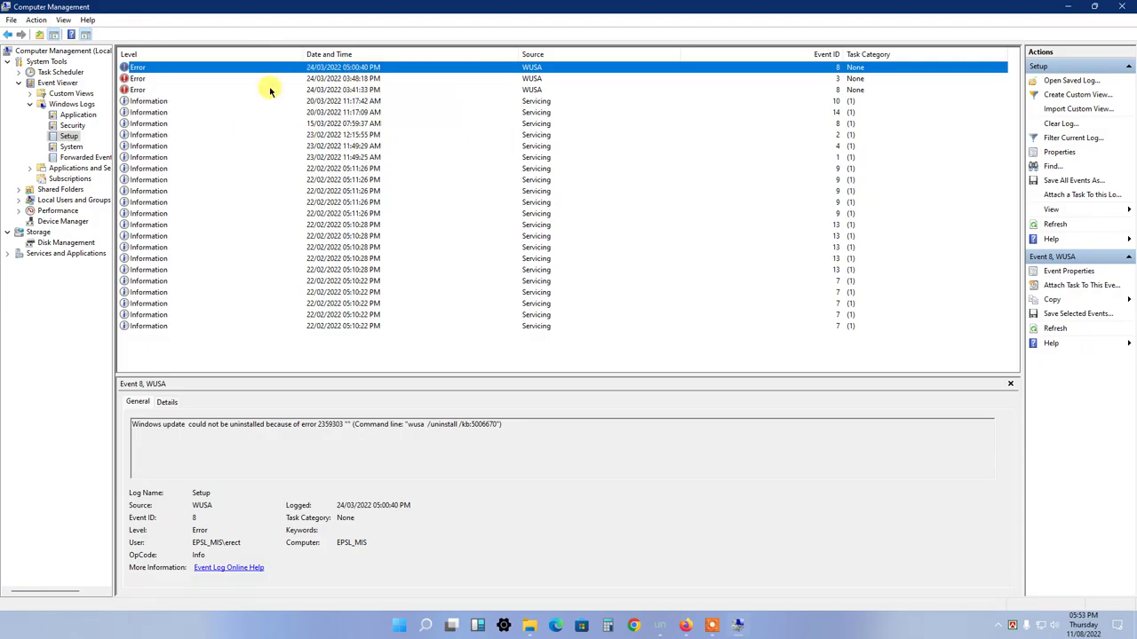
Step: Check the commands available for the newest System log event and view the Forwarded Events log
{"action": "left_click", "coordinate": [71, 146]}
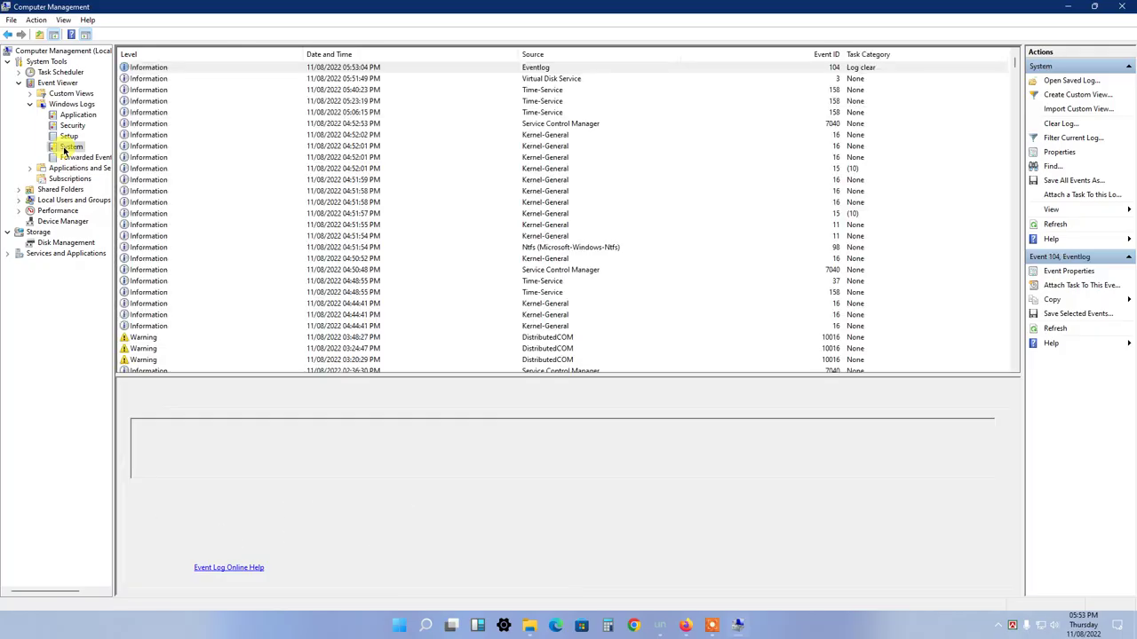
{"action": "left_click", "coordinate": [37, 20]}
{"action": "mouse_move", "coordinate": [43, 64]}
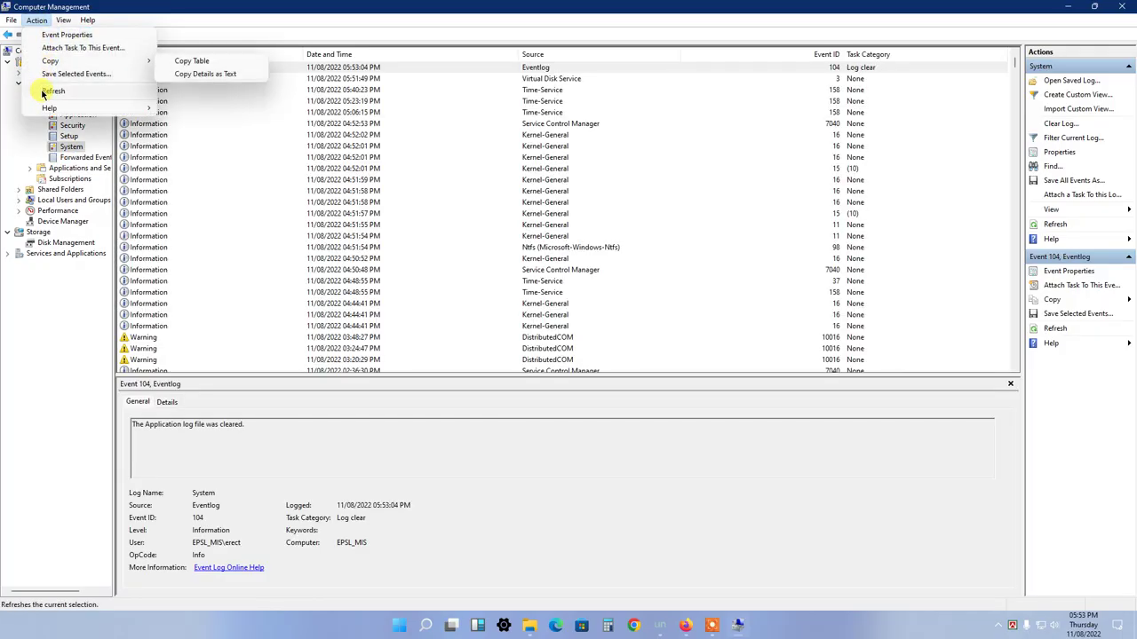
{"action": "left_click", "coordinate": [32, 84]}
{"action": "left_click", "coordinate": [66, 158]}
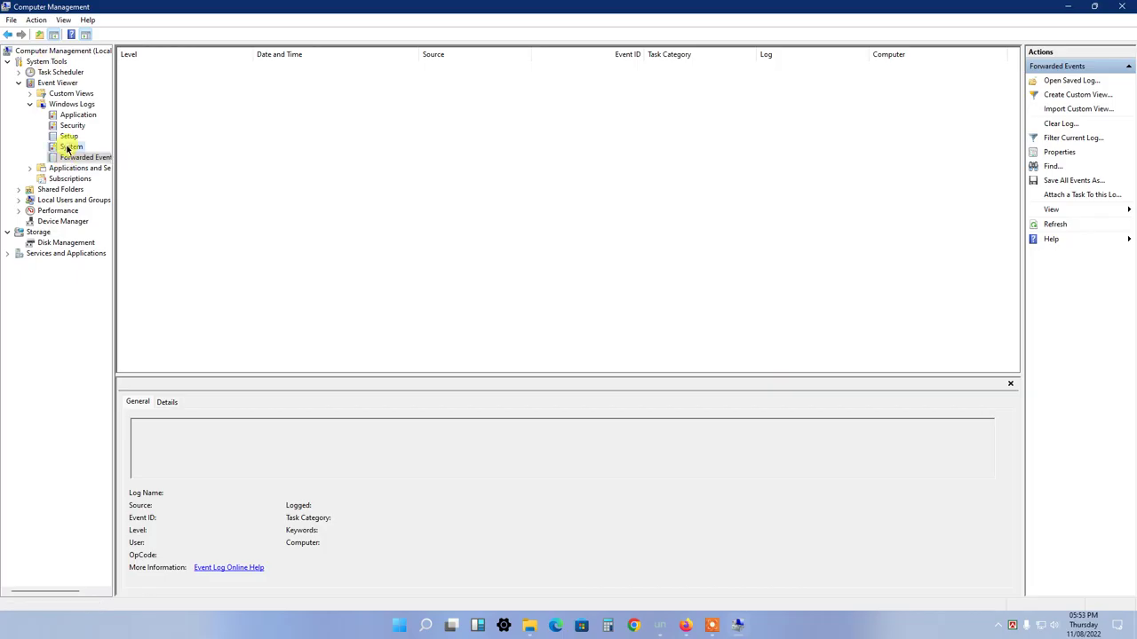
{"action": "left_click", "coordinate": [69, 147]}
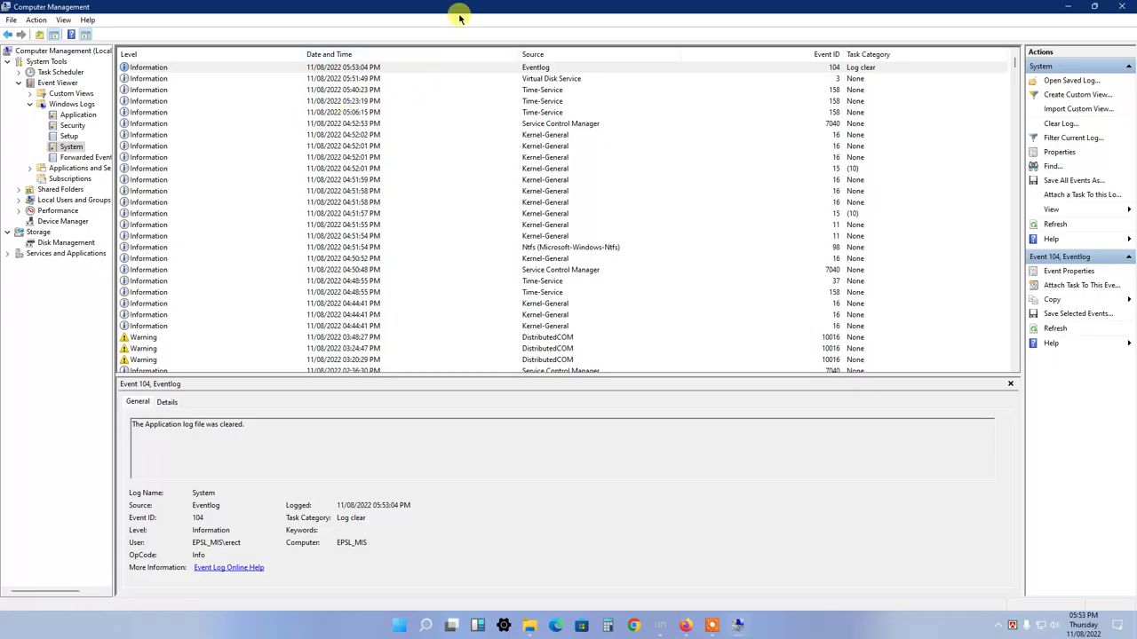
Step: View the Custom Views list and recheck the commands available for the Setup and System logs
{"action": "left_click", "coordinate": [58, 94]}
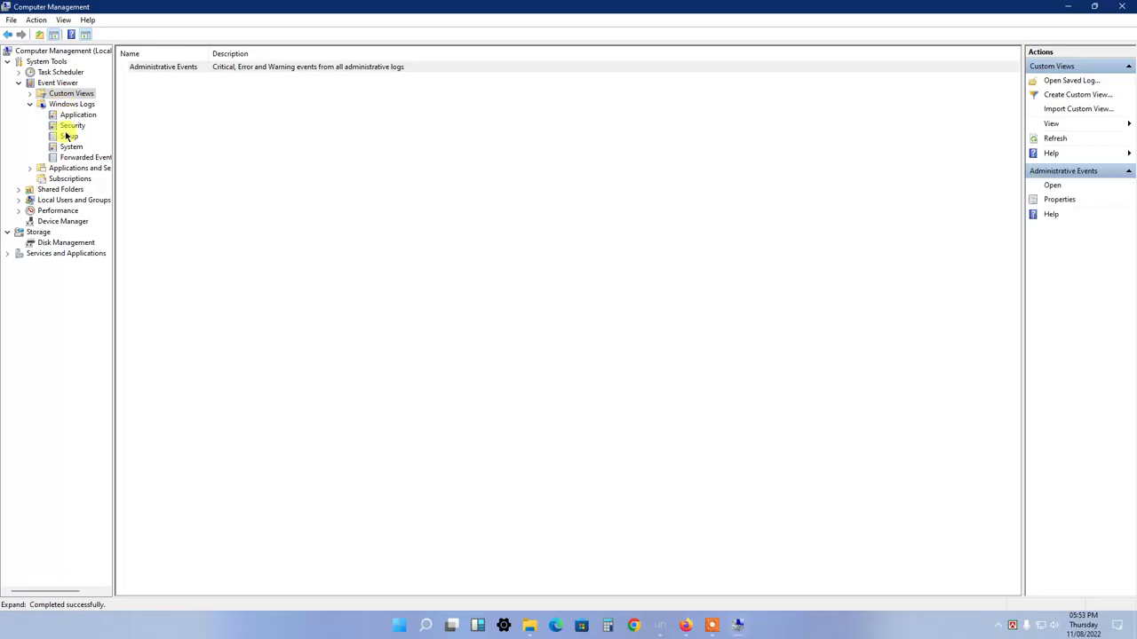
{"action": "left_click", "coordinate": [67, 136]}
{"action": "left_click", "coordinate": [36, 20]}
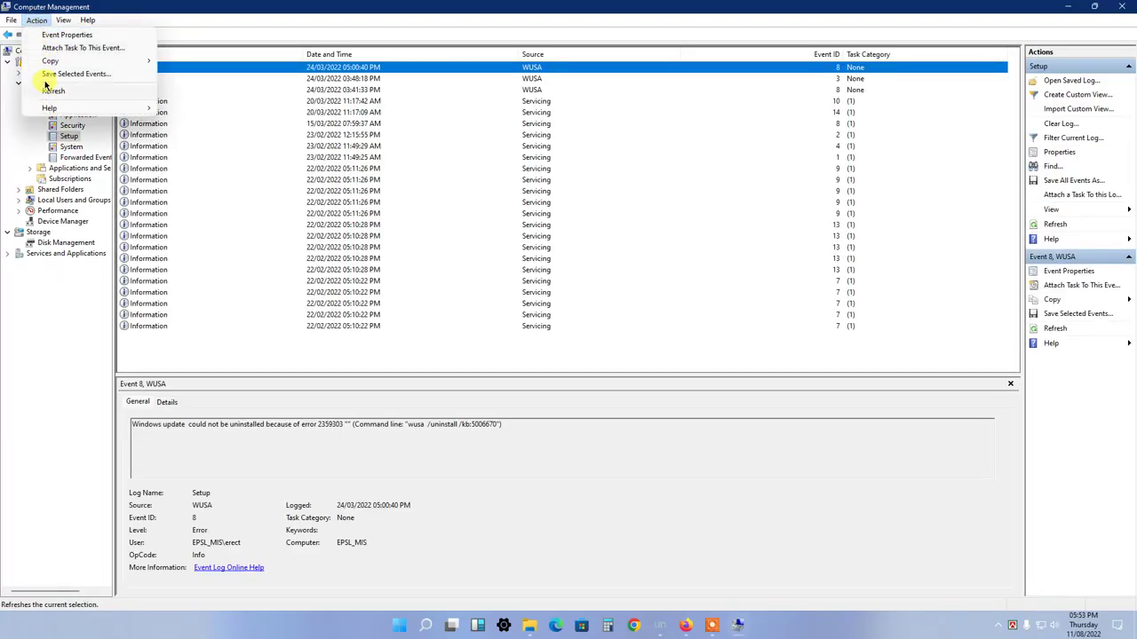
{"action": "left_click", "coordinate": [63, 155]}
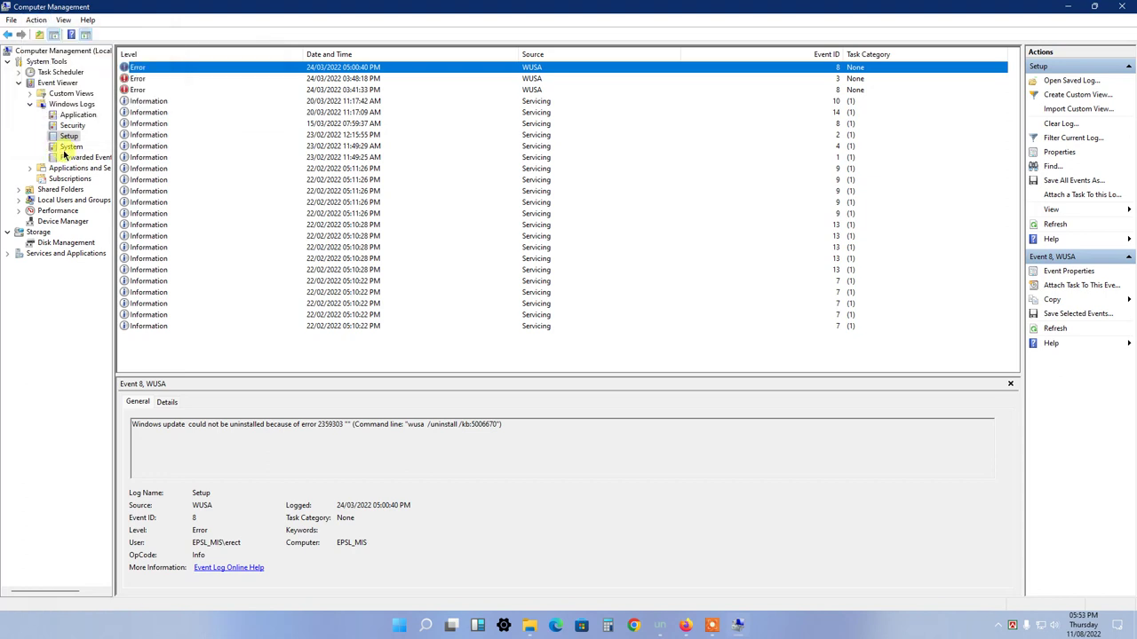
{"action": "left_click", "coordinate": [68, 147]}
{"action": "left_click", "coordinate": [35, 20]}
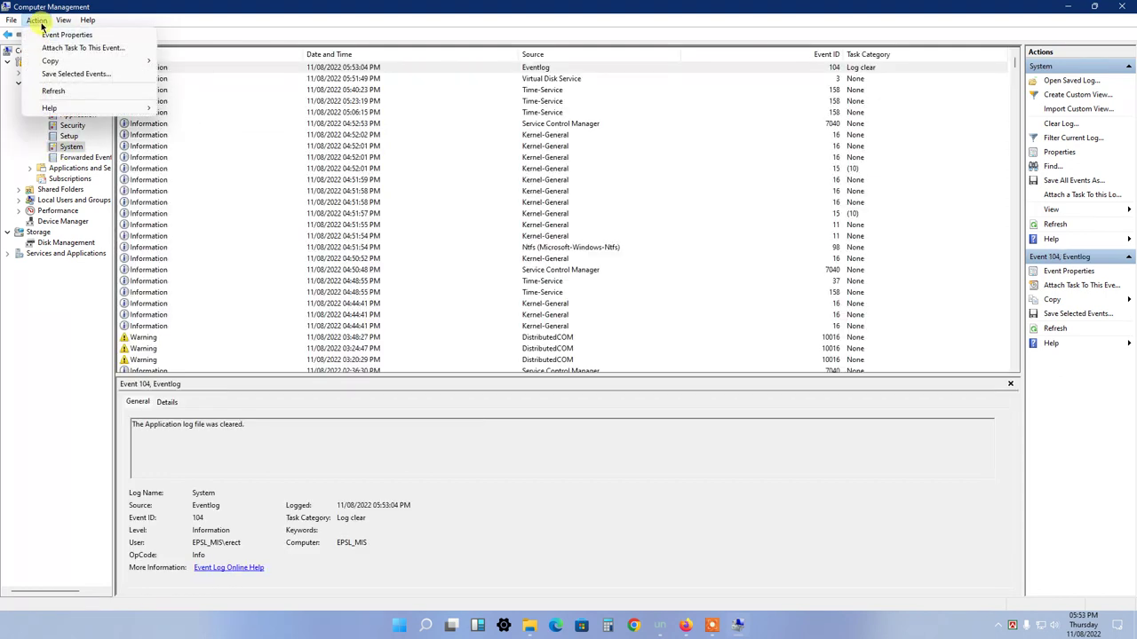
{"action": "left_click", "coordinate": [36, 20]}
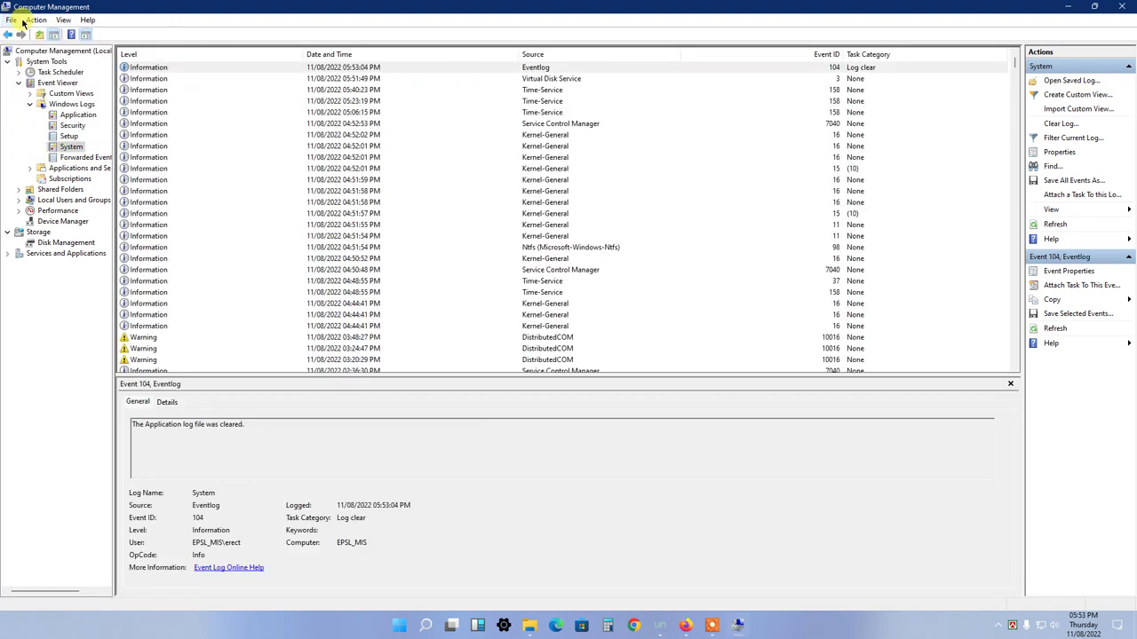
Step: Look through the Event Viewer overview, Applications and Services Logs and Security log, and refresh the Setup log
{"action": "left_click", "coordinate": [64, 83]}
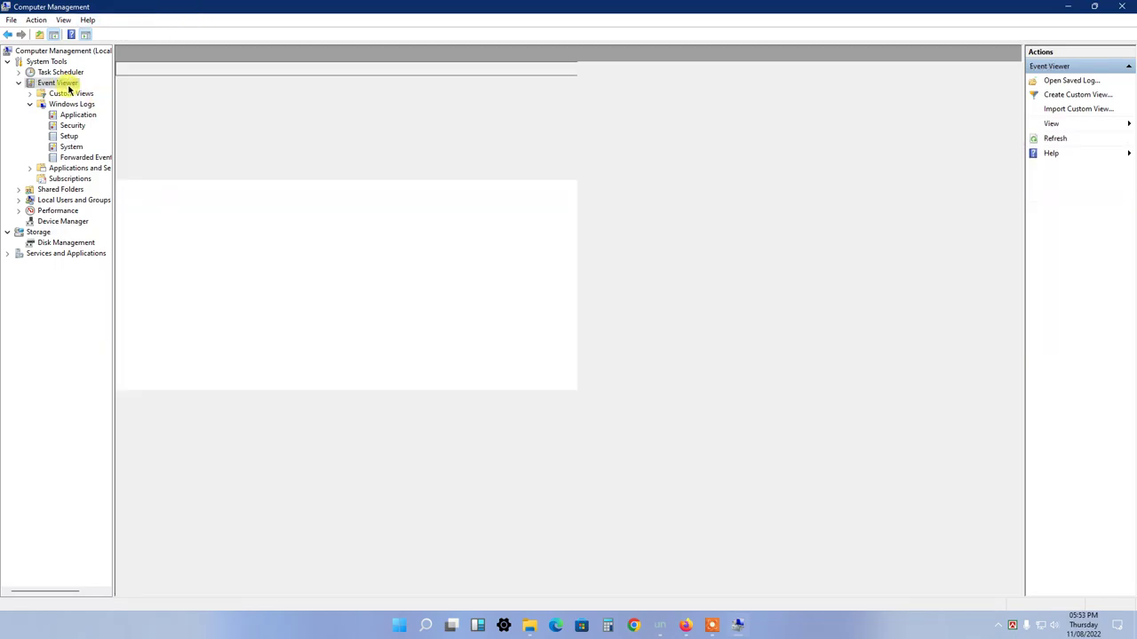
{"action": "left_click", "coordinate": [75, 169]}
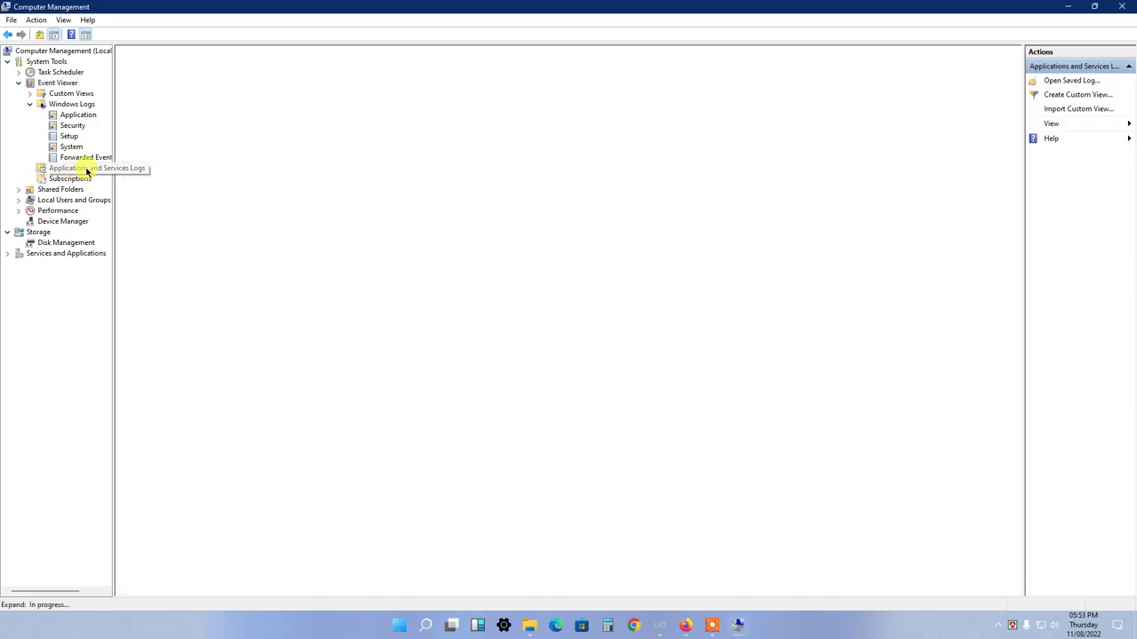
{"action": "left_click", "coordinate": [67, 130]}
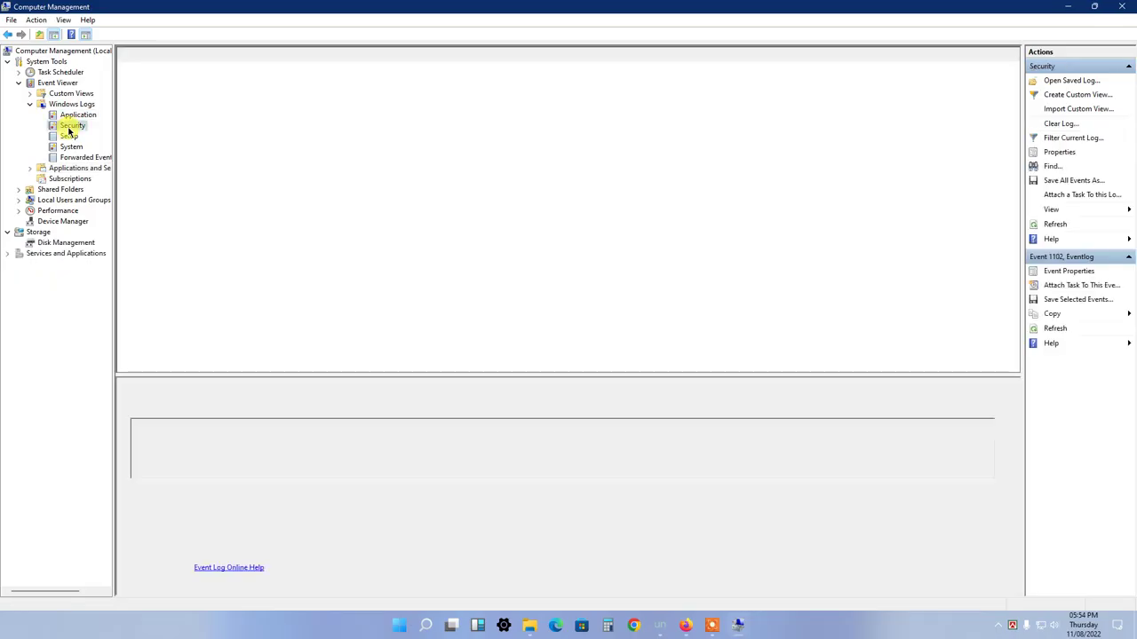
{"action": "left_click", "coordinate": [69, 136]}
{"action": "left_click", "coordinate": [38, 21]}
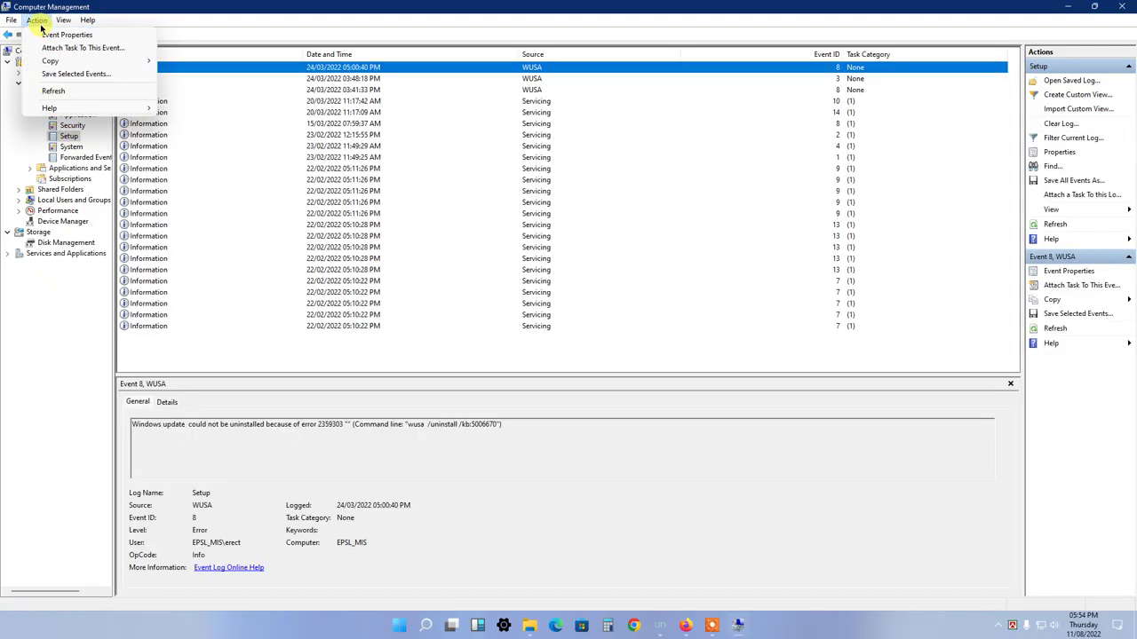
{"action": "left_click", "coordinate": [53, 91]}
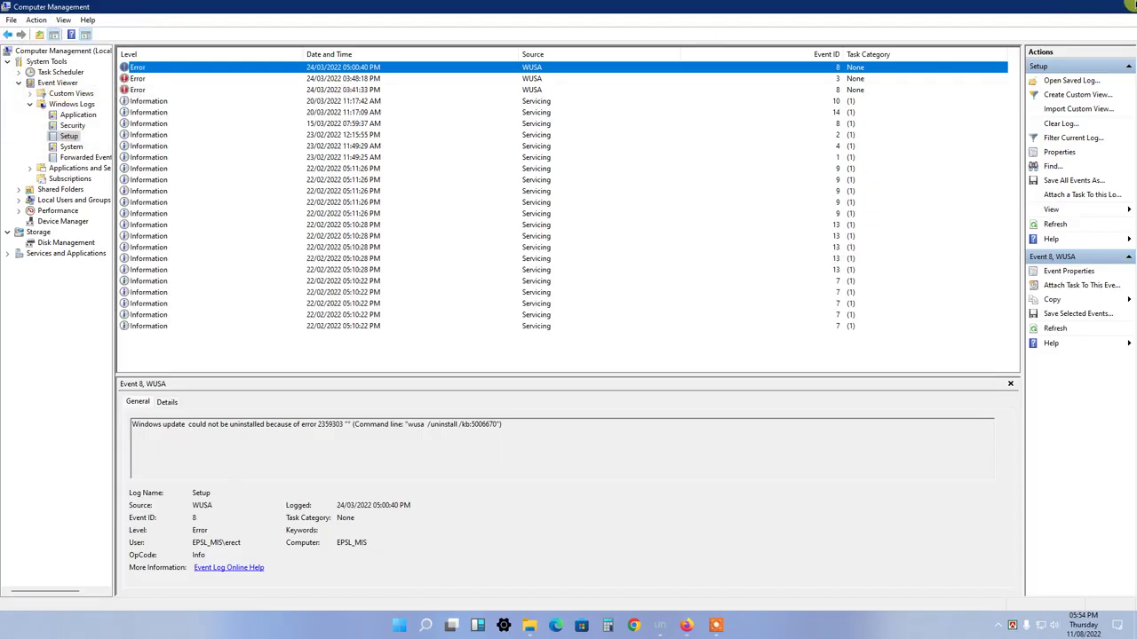
Step: Close Computer Management, reopen it from This PC's Manage option, and show Event Viewer in a maximized window
{"action": "left_click", "coordinate": [1130, 6]}
{"action": "right_click", "coordinate": [29, 147]}
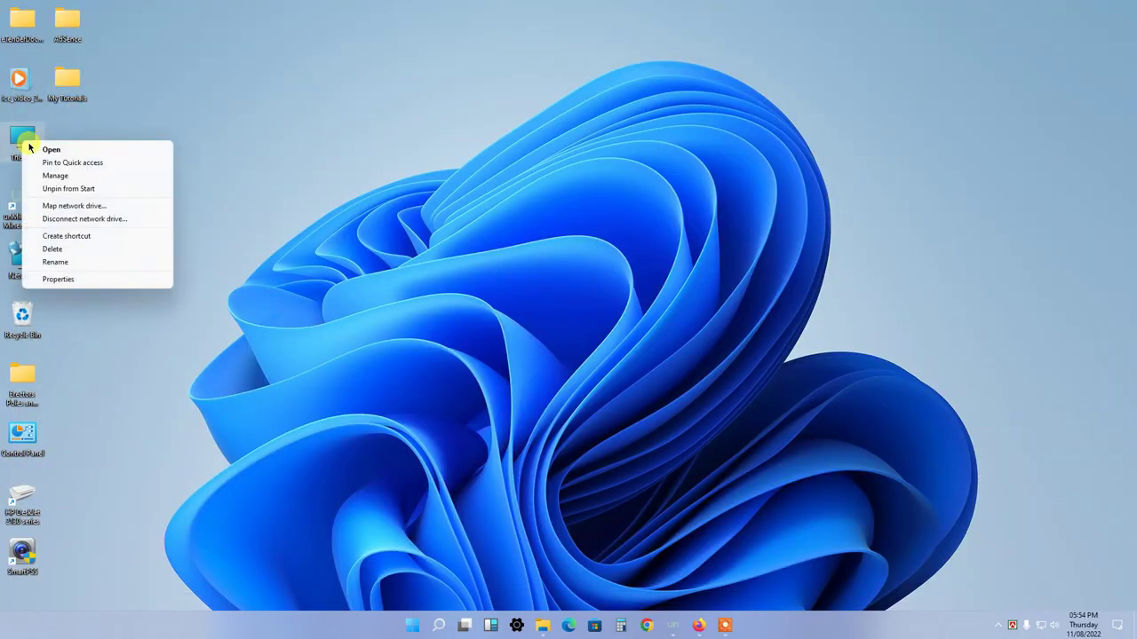
{"action": "left_click", "coordinate": [64, 176]}
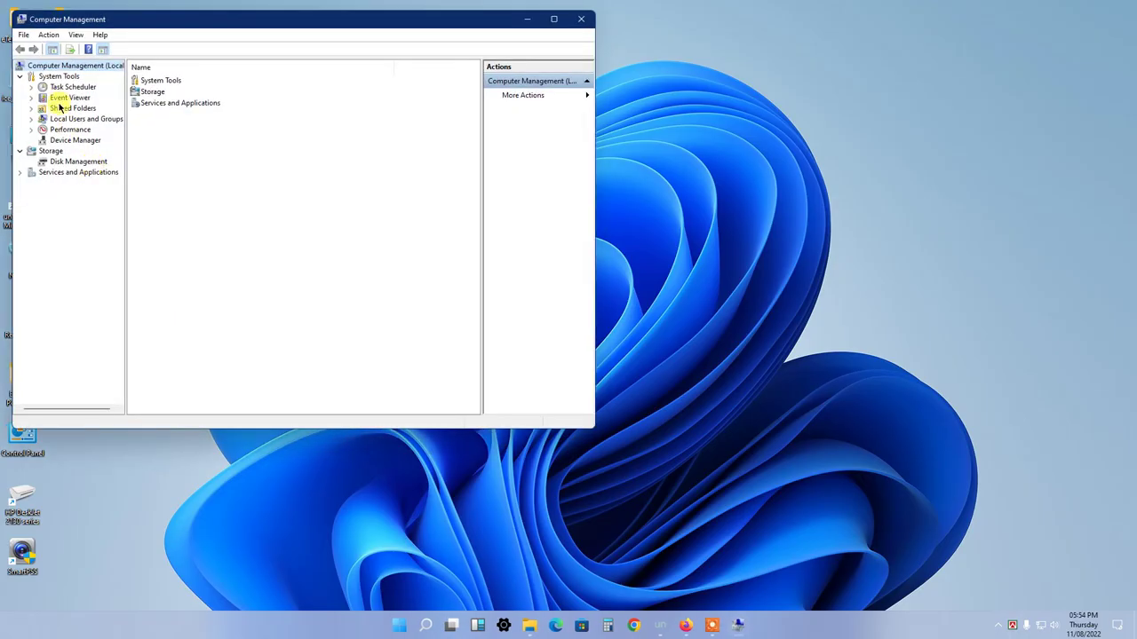
{"action": "left_click", "coordinate": [64, 97]}
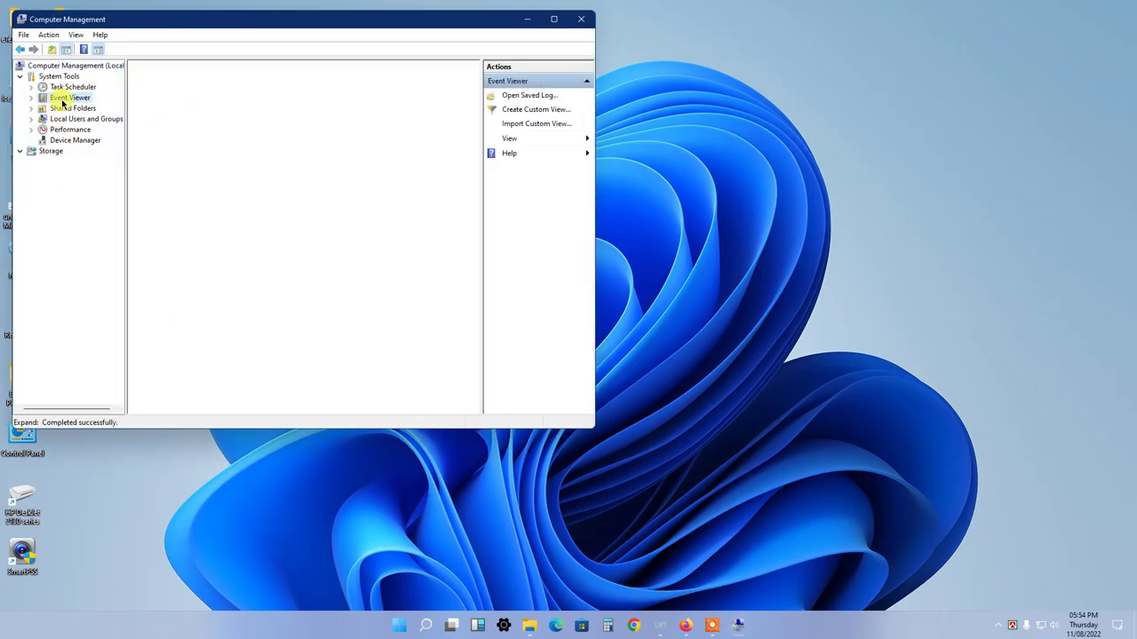
{"action": "double_click", "coordinate": [499, 19]}
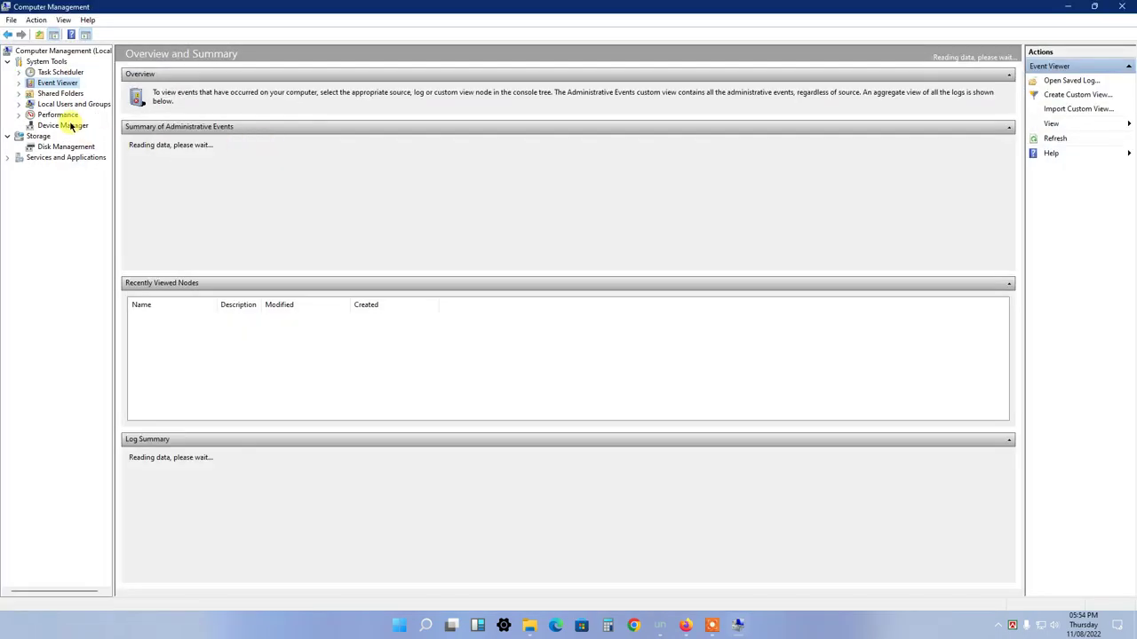
Step: Expand Event Viewer and its Windows Logs, and view the Forwarded Events log
{"action": "double_click", "coordinate": [53, 84]}
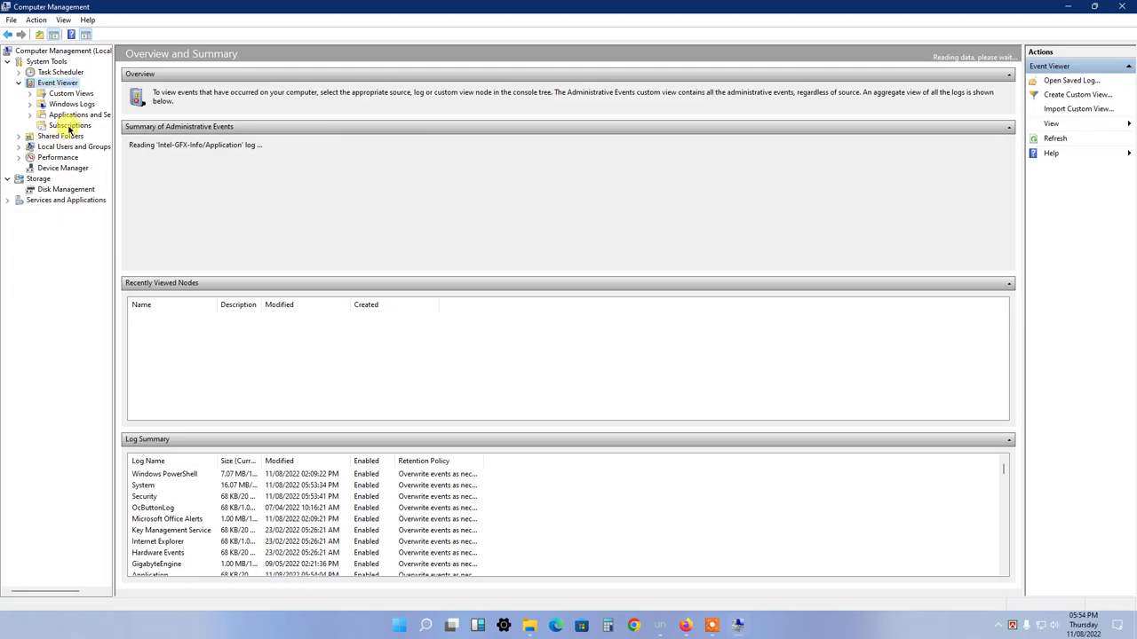
{"action": "double_click", "coordinate": [75, 105]}
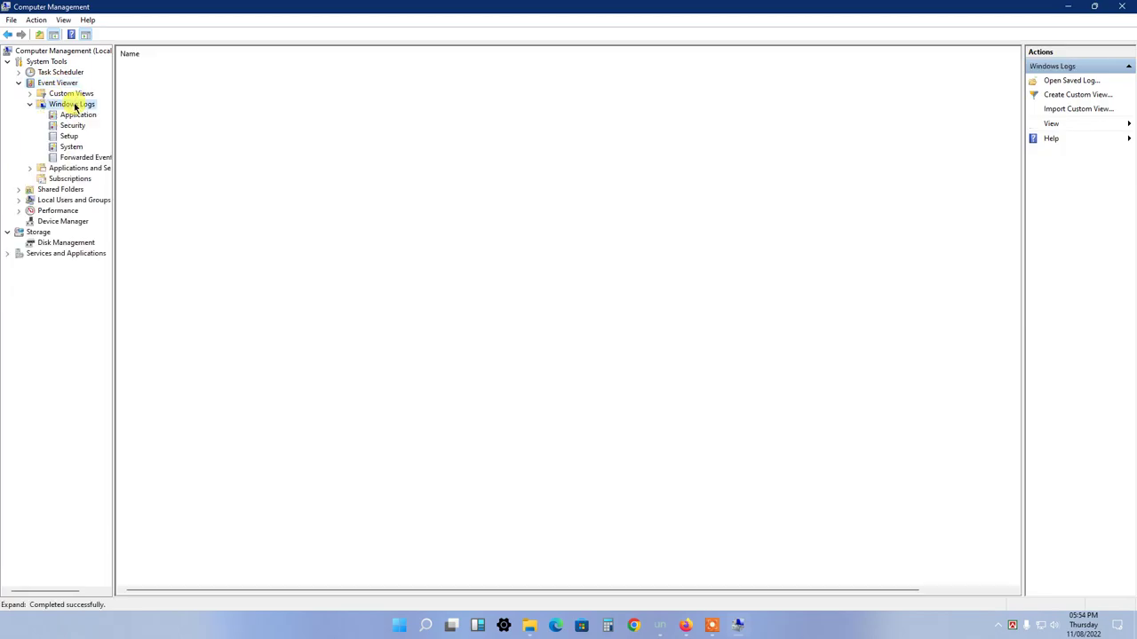
{"action": "left_click", "coordinate": [78, 158]}
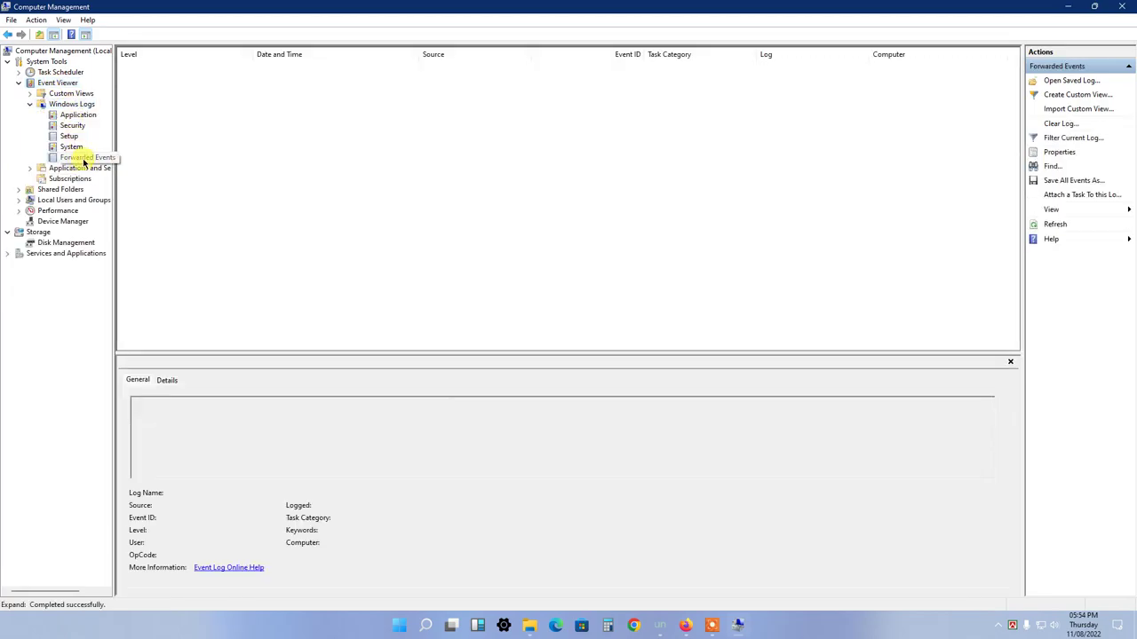
Step: Clear the System log under Windows Logs without saving its contents
{"action": "left_click", "coordinate": [73, 147]}
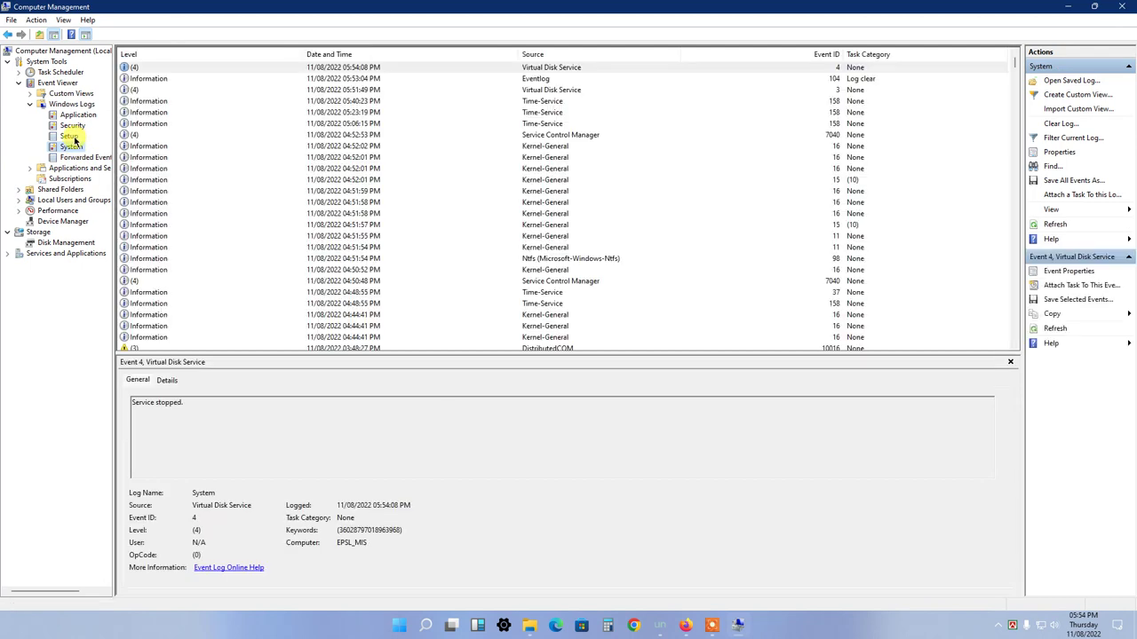
{"action": "left_click", "coordinate": [37, 20]}
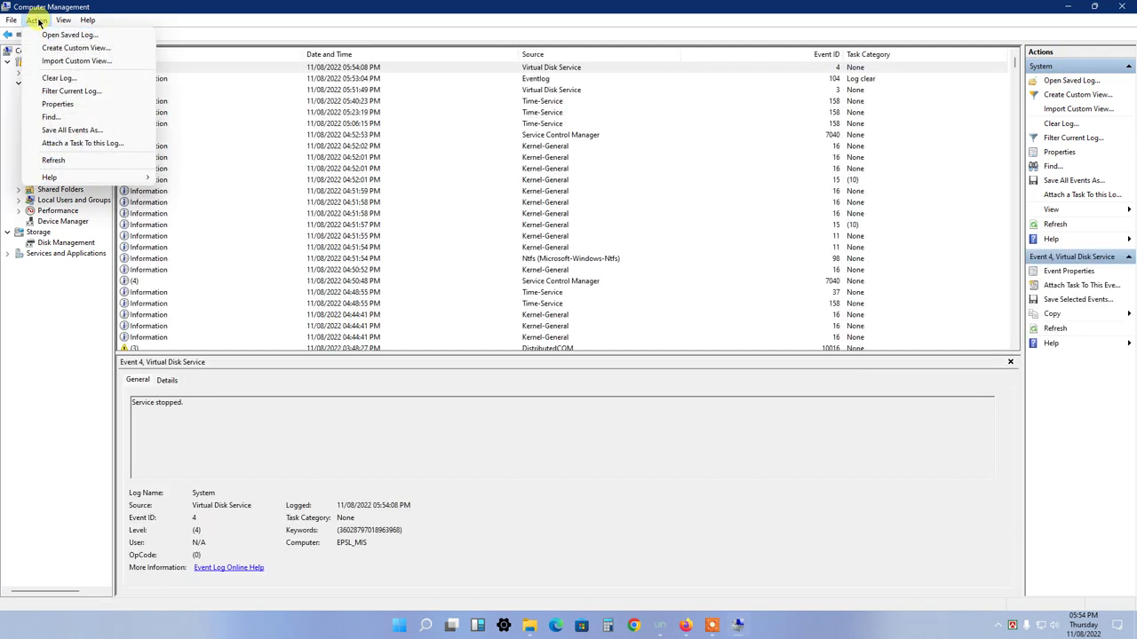
{"action": "mouse_move", "coordinate": [88, 19]}
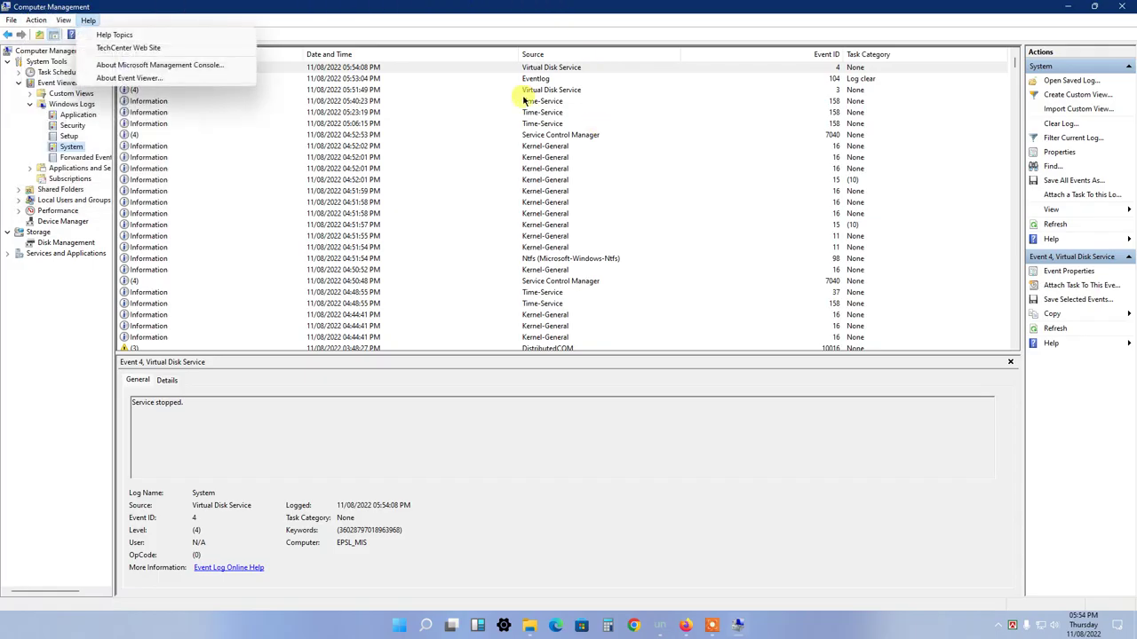
{"action": "mouse_move", "coordinate": [39, 21]}
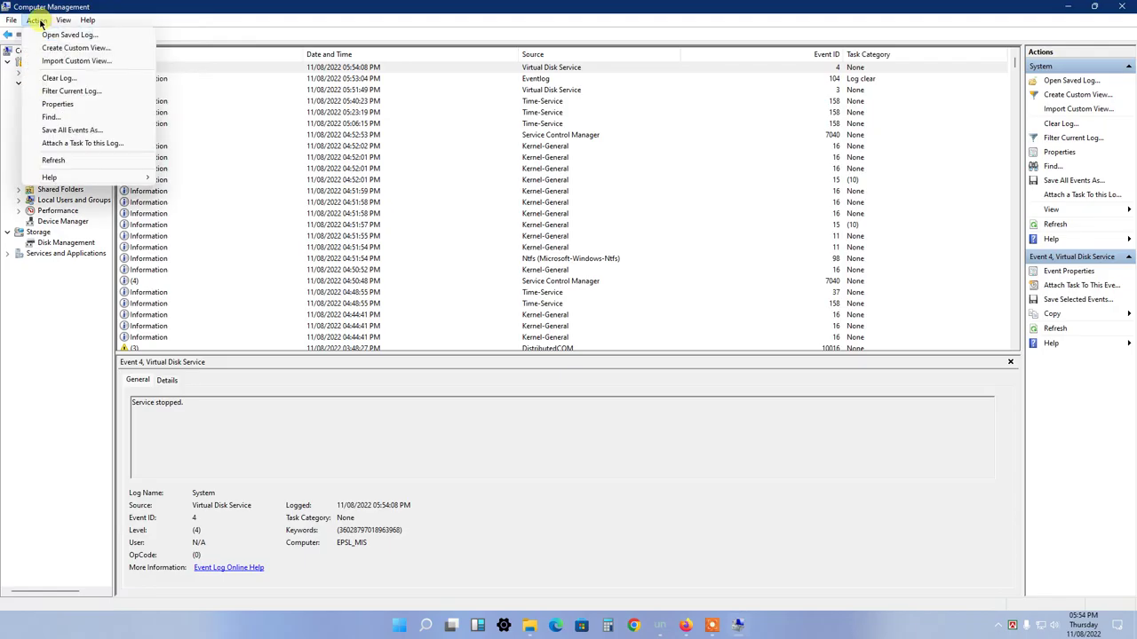
{"action": "left_click", "coordinate": [52, 78]}
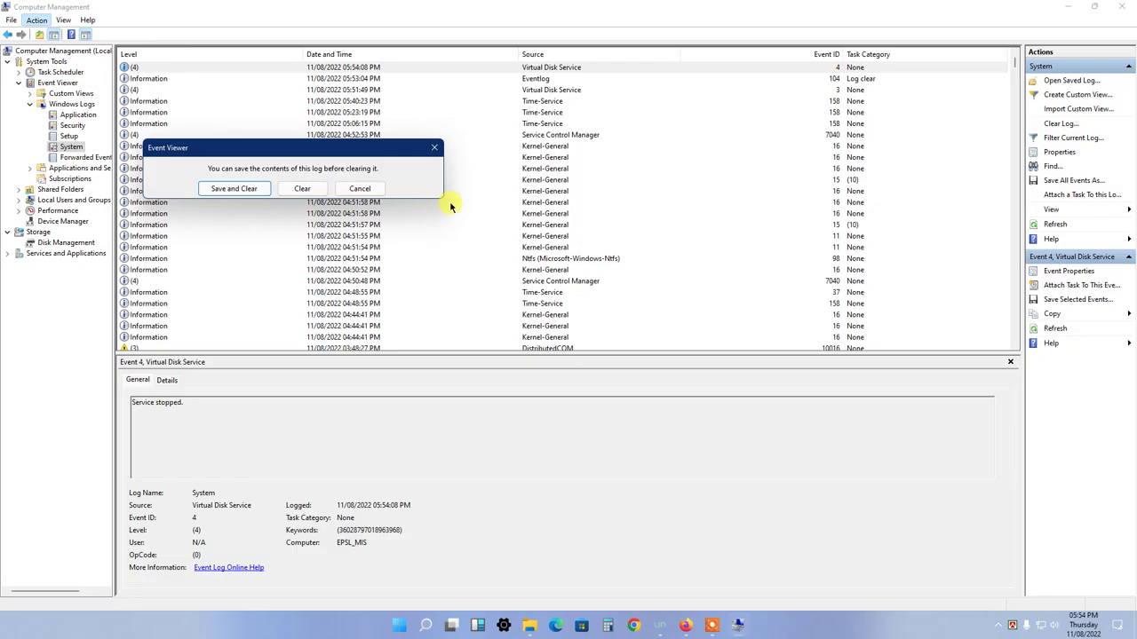
{"action": "left_click", "coordinate": [303, 189]}
Step: Clear the Setup log under Windows Logs without saving its contents
{"action": "left_click", "coordinate": [69, 138]}
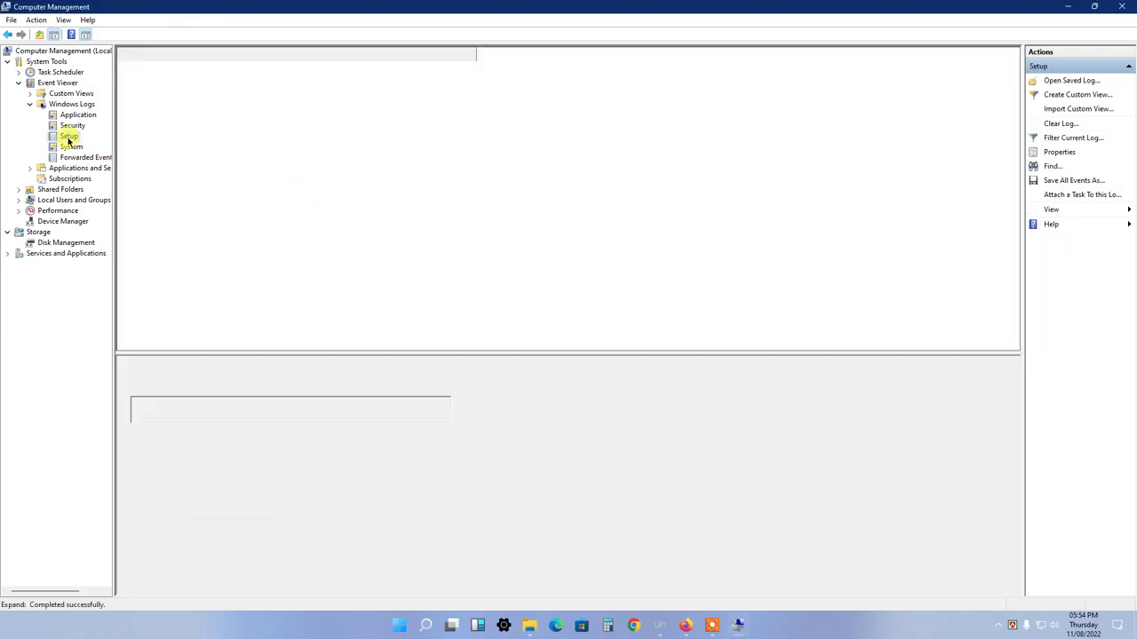
{"action": "left_click", "coordinate": [36, 19]}
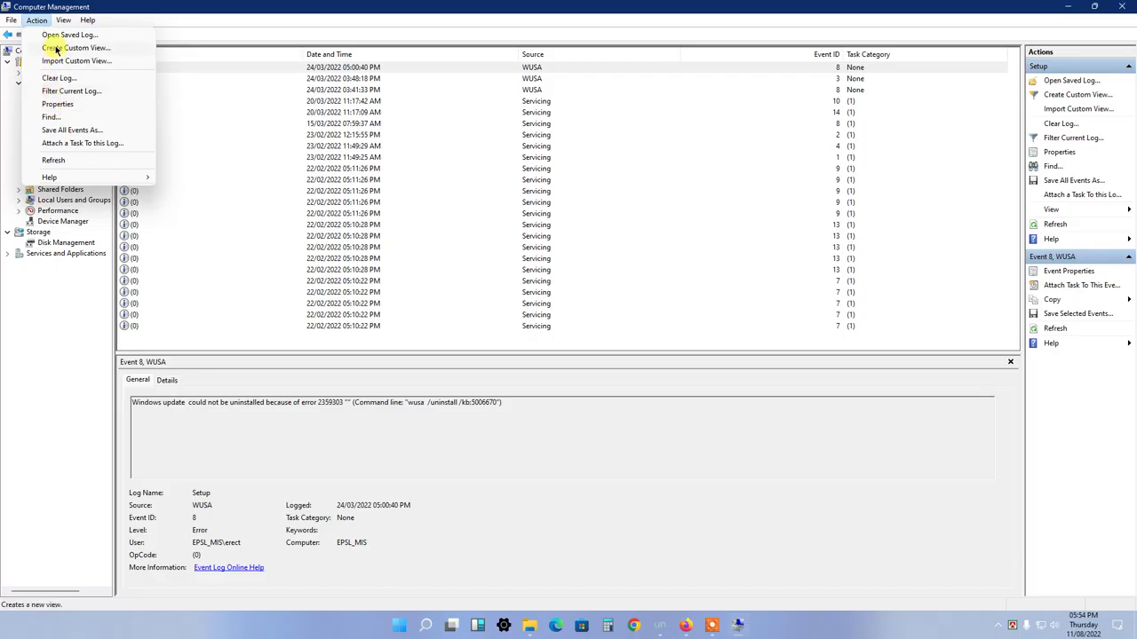
{"action": "left_click", "coordinate": [56, 78]}
{"action": "left_click", "coordinate": [184, 69]}
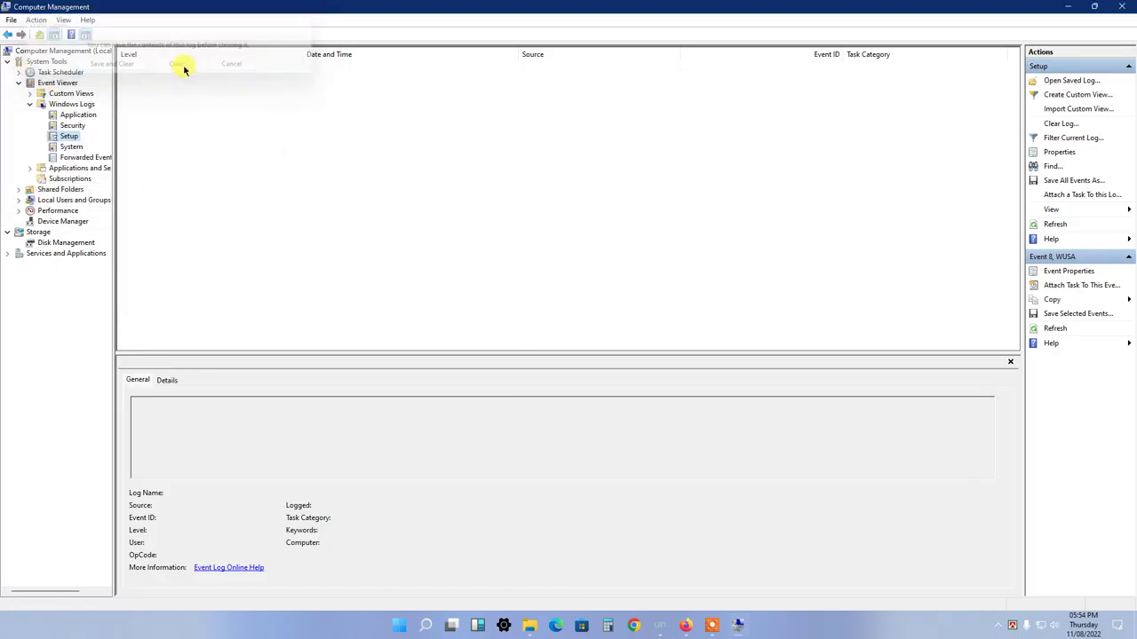
Step: Check the Security, Application, Setup, System and Forwarded Events logs after clearing
{"action": "left_click", "coordinate": [74, 124]}
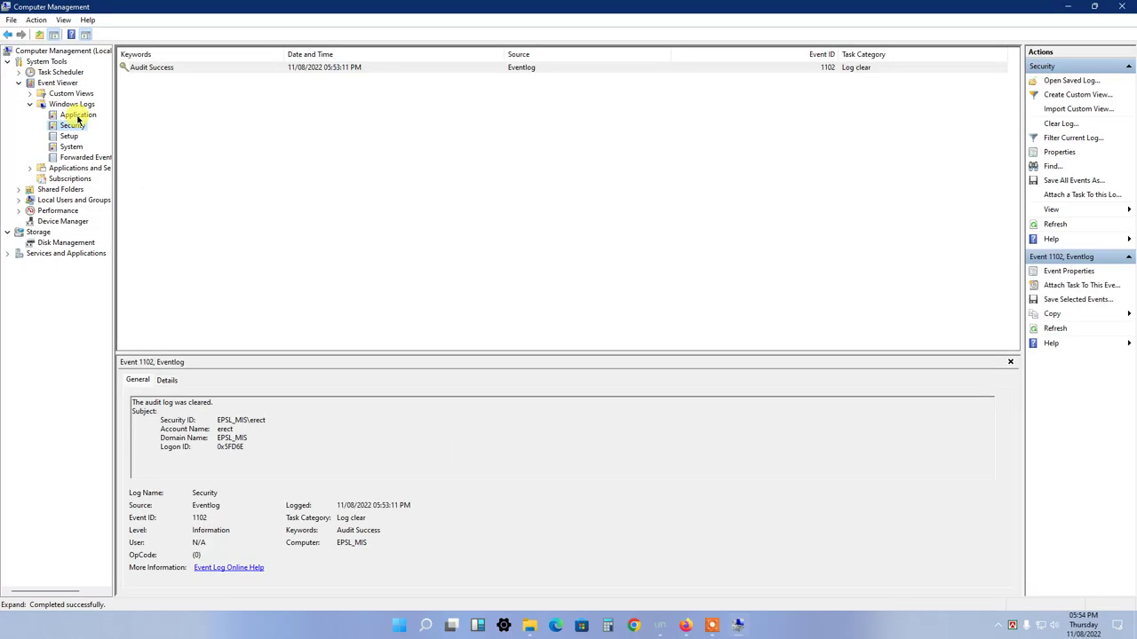
{"action": "left_click", "coordinate": [78, 116]}
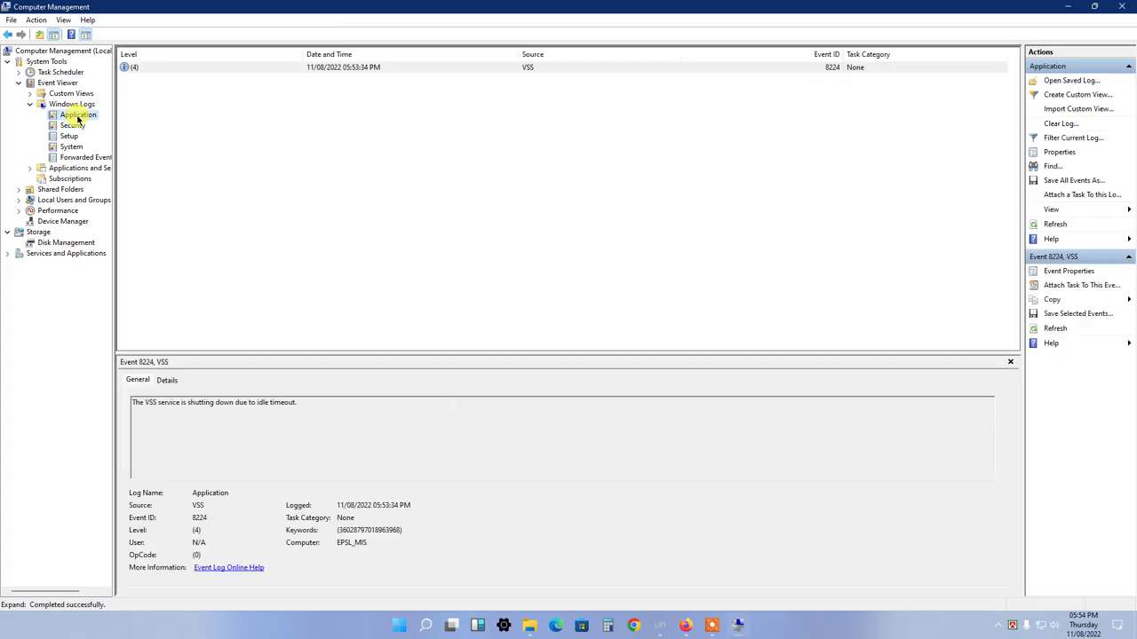
{"action": "left_click", "coordinate": [73, 127]}
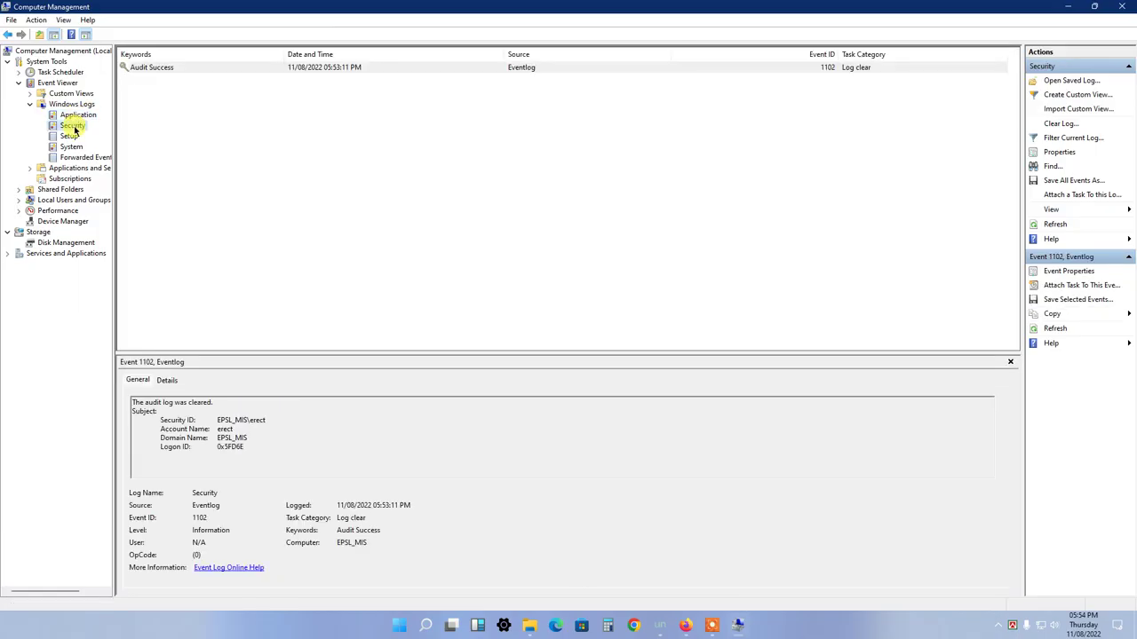
{"action": "left_click", "coordinate": [71, 136]}
{"action": "left_click", "coordinate": [72, 147]}
{"action": "left_click", "coordinate": [77, 158]}
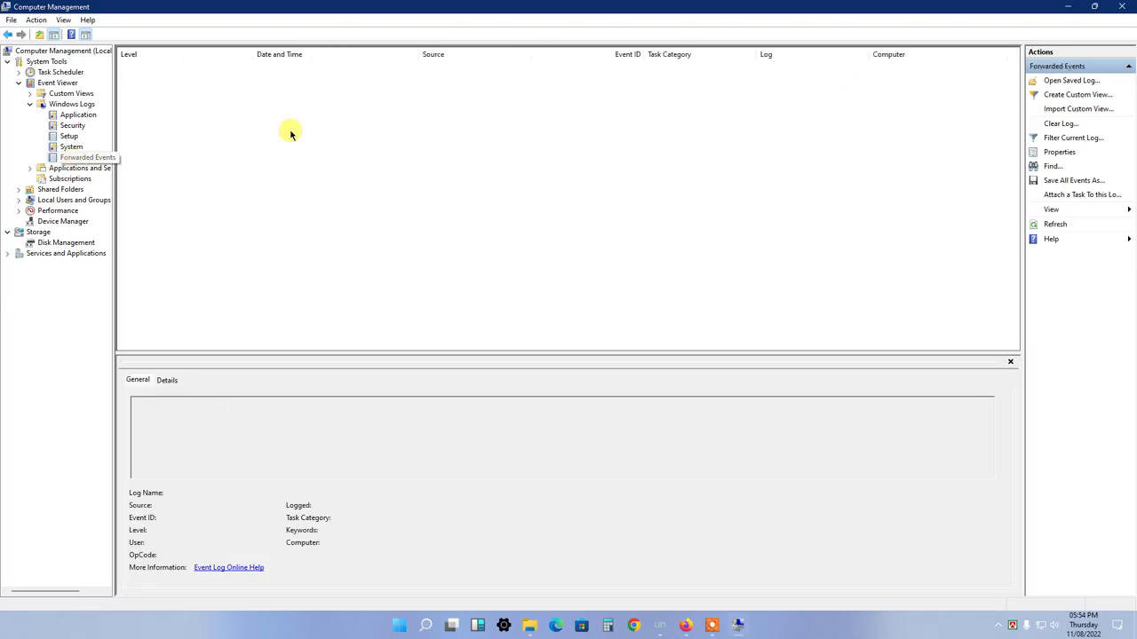
Step: Close Computer Management and refresh the desktop
{"action": "left_click", "coordinate": [1125, 8]}
{"action": "right_click", "coordinate": [287, 132]}
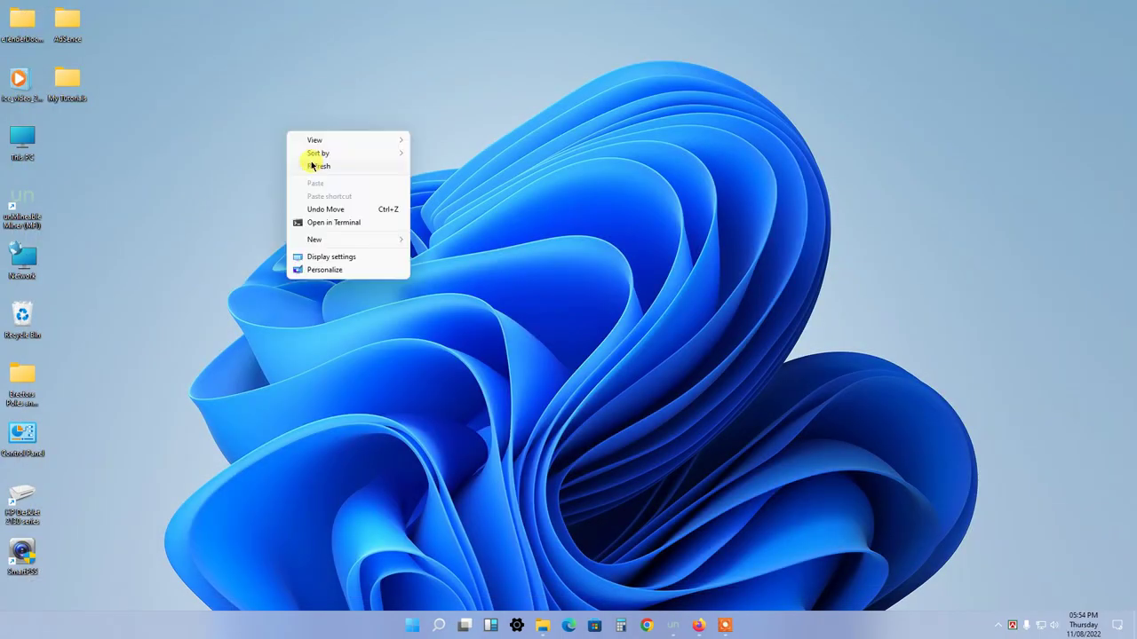
{"action": "left_click", "coordinate": [312, 166]}
{"action": "right_click", "coordinate": [305, 158]}
{"action": "left_click", "coordinate": [334, 199]}
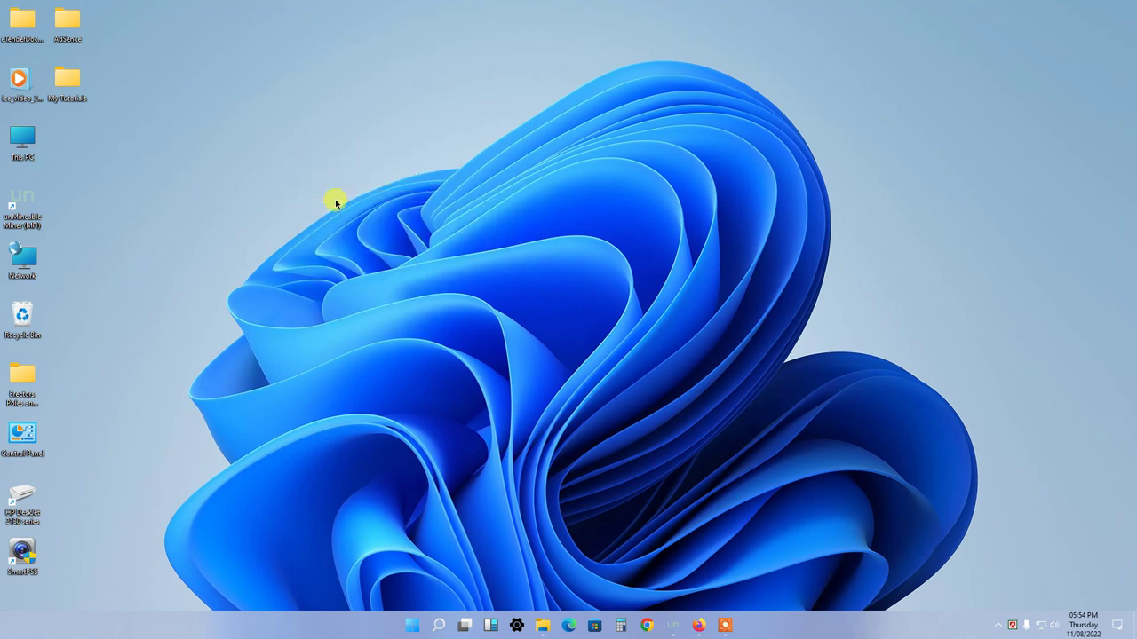
Step: Check the User Account Control notification level through Control Panel's User Accounts, leave it at Never notify, and return to all items
{"action": "double_click", "coordinate": [35, 443]}
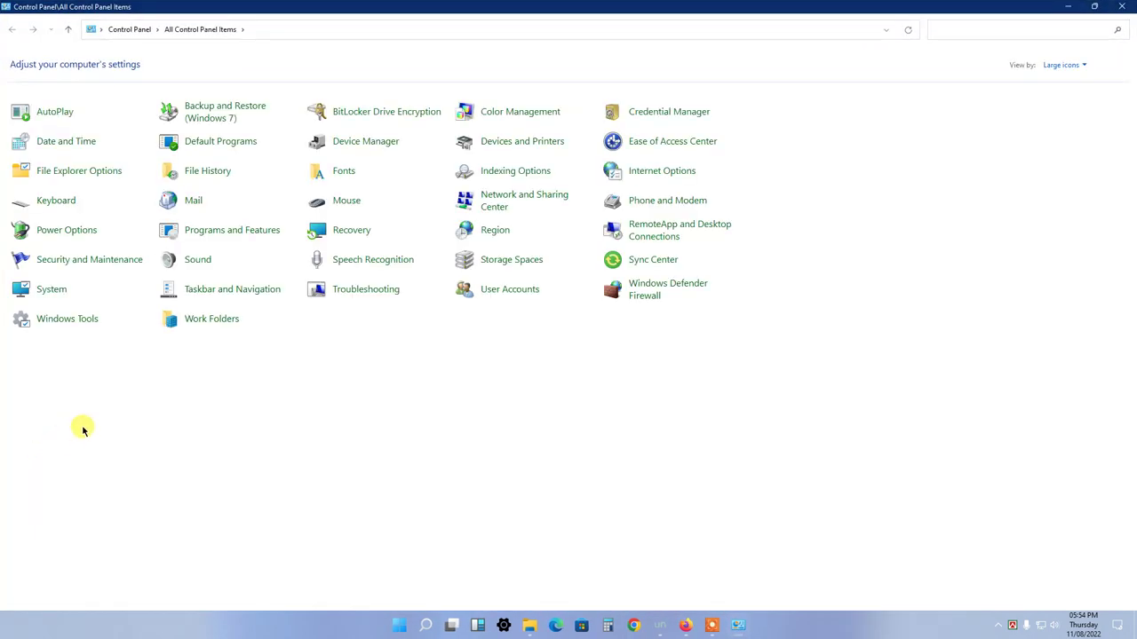
{"action": "left_click", "coordinate": [501, 293]}
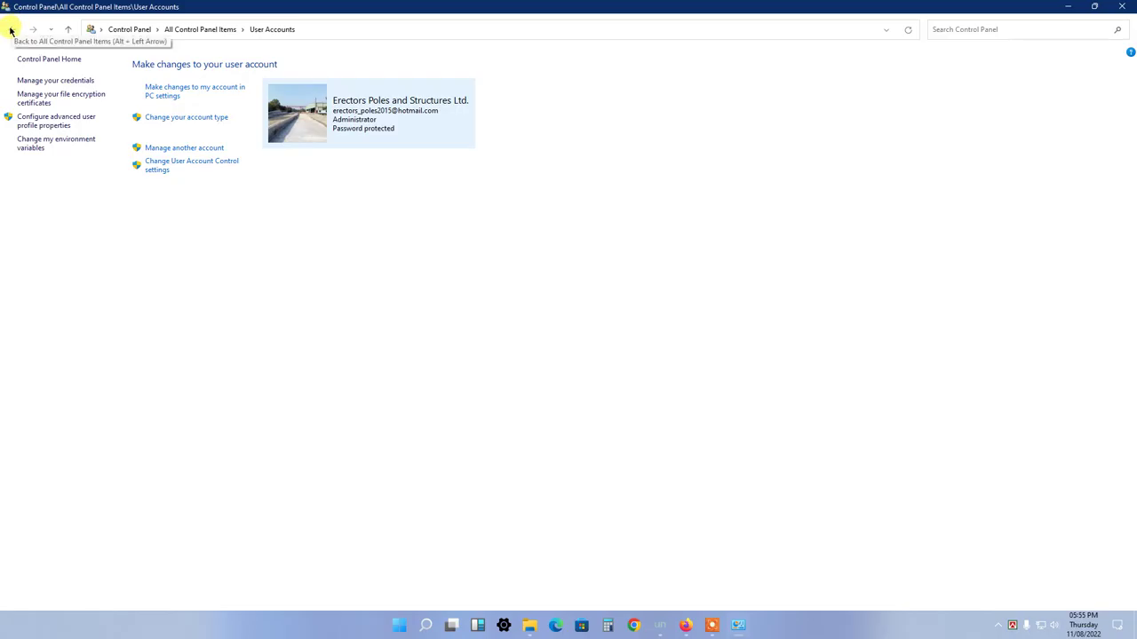
{"action": "left_click", "coordinate": [179, 167]}
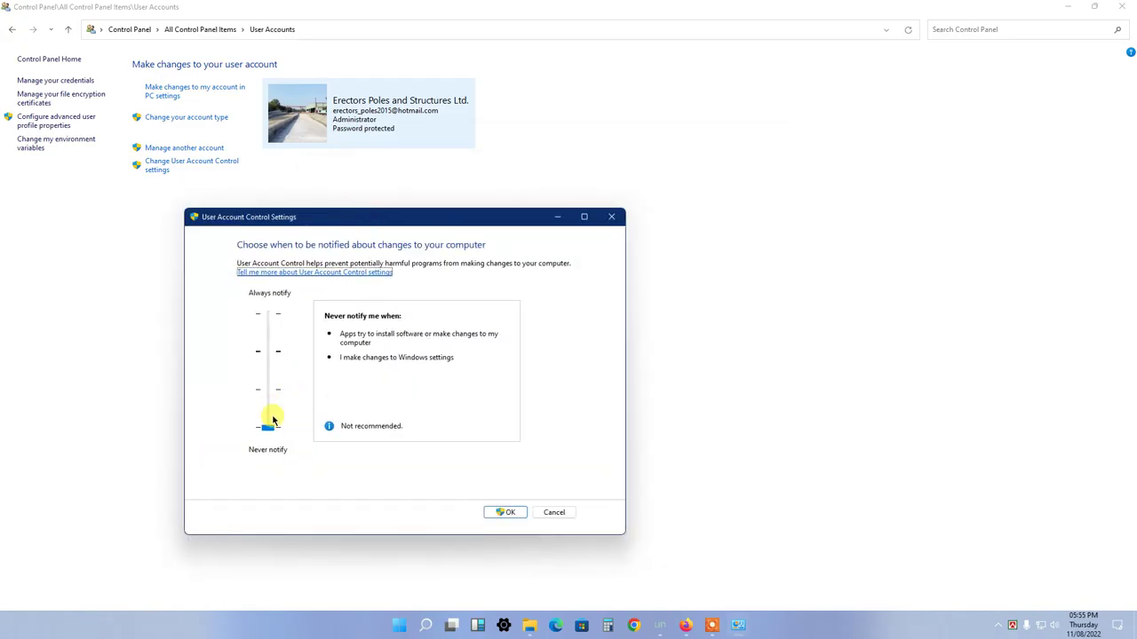
{"action": "mouse_move", "coordinate": [269, 432]}
{"action": "left_mouse_down"}
{"action": "mouse_move", "coordinate": [264, 352]}
{"action": "mouse_move", "coordinate": [268, 423]}
{"action": "left_mouse_up"}
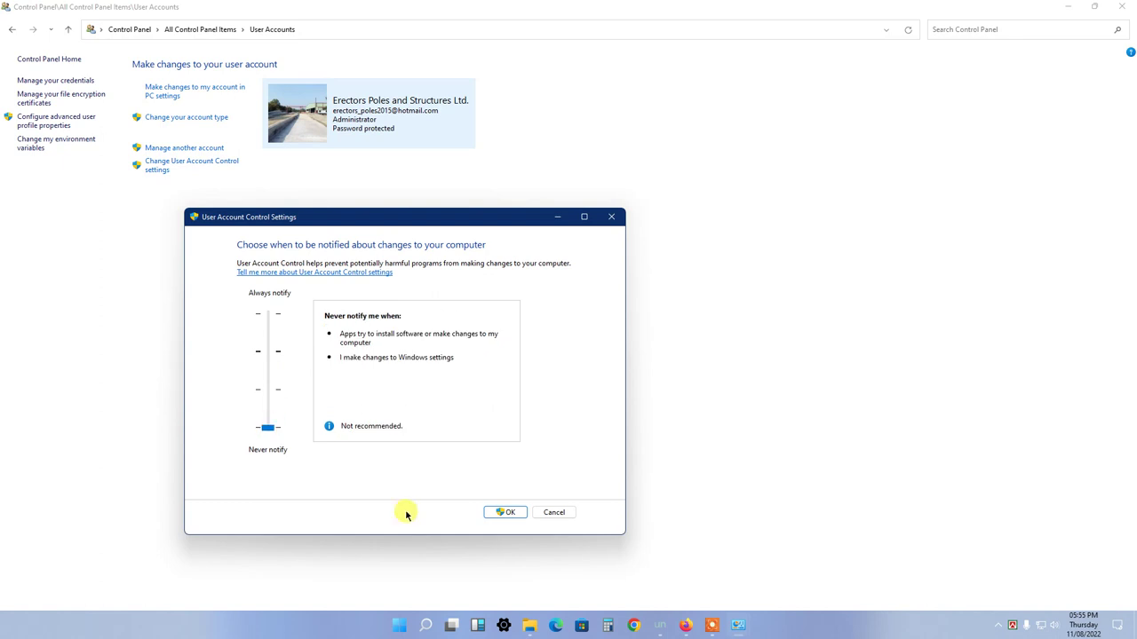
{"action": "left_click", "coordinate": [504, 515]}
{"action": "left_click", "coordinate": [538, 518]}
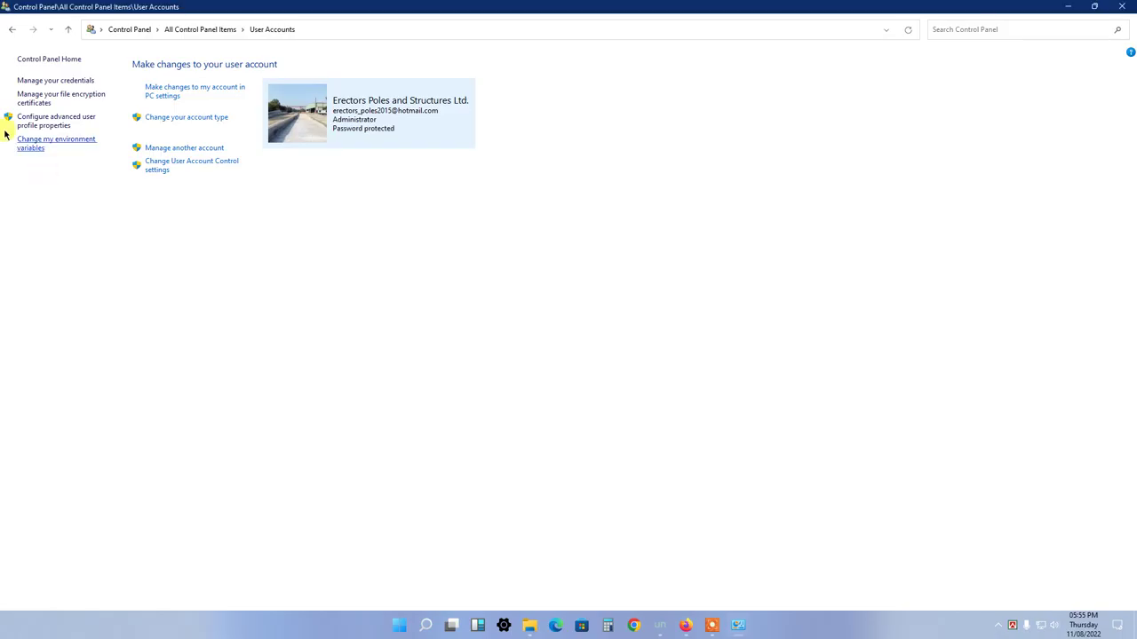
{"action": "left_click", "coordinate": [14, 34]}
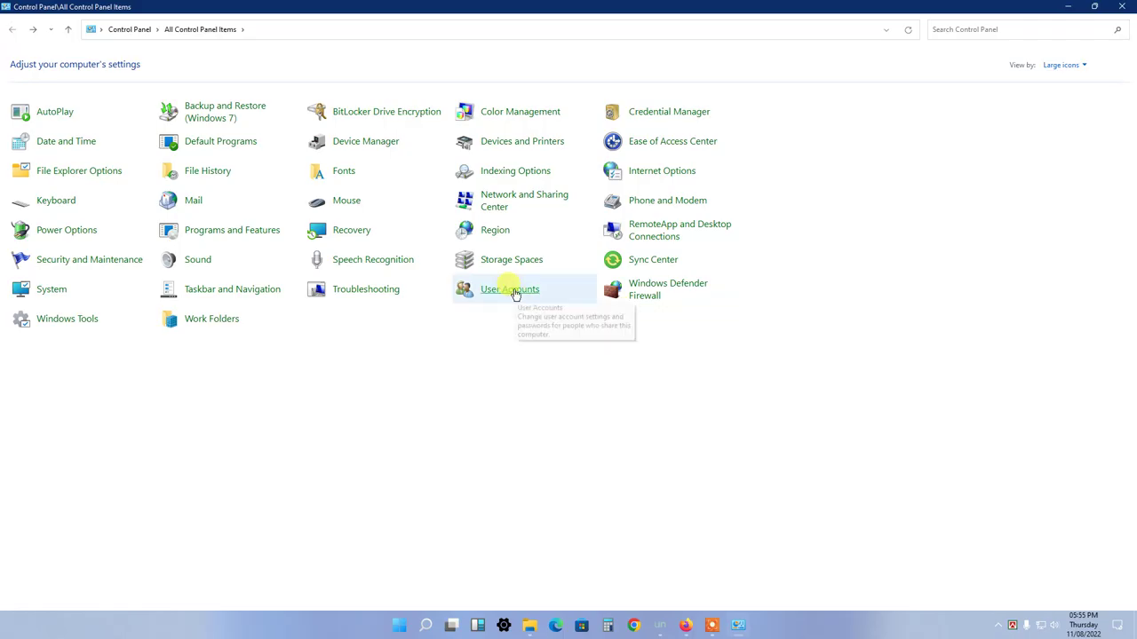
Step: Look through the Region format settings, including the additional number, currency, time and date formats, and close them without changes
{"action": "left_click", "coordinate": [504, 235]}
{"action": "left_click_drag", "start_coordinate": [133, 33], "coordinate": [766, 155]}
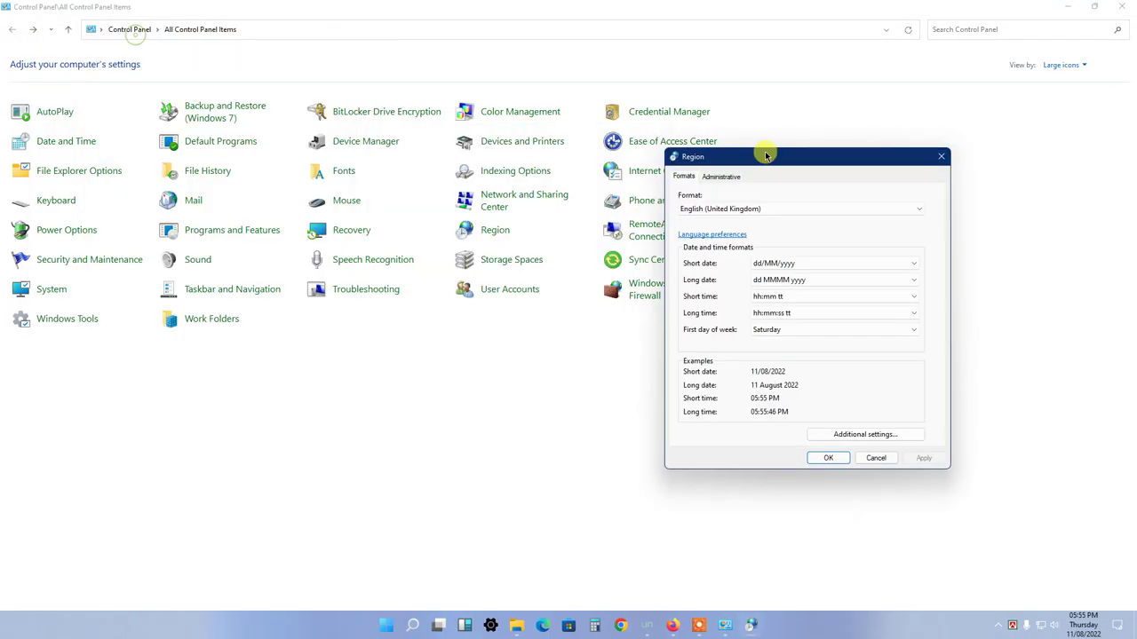
{"action": "left_click", "coordinate": [870, 435]}
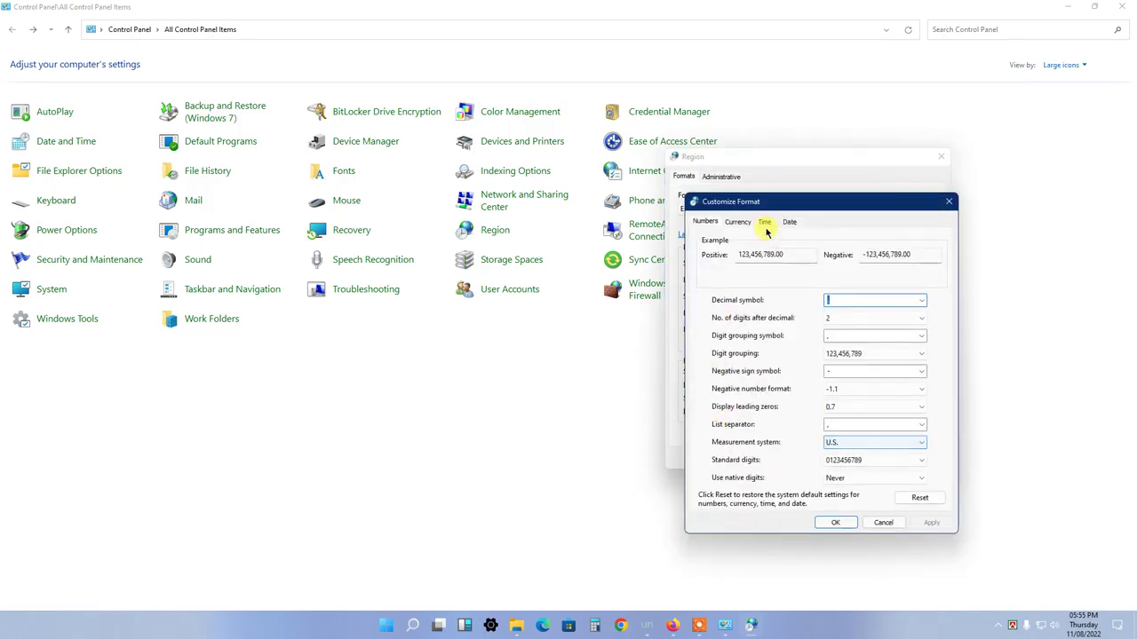
{"action": "left_click", "coordinate": [737, 222]}
{"action": "left_click", "coordinate": [764, 222]}
{"action": "left_click", "coordinate": [789, 222]}
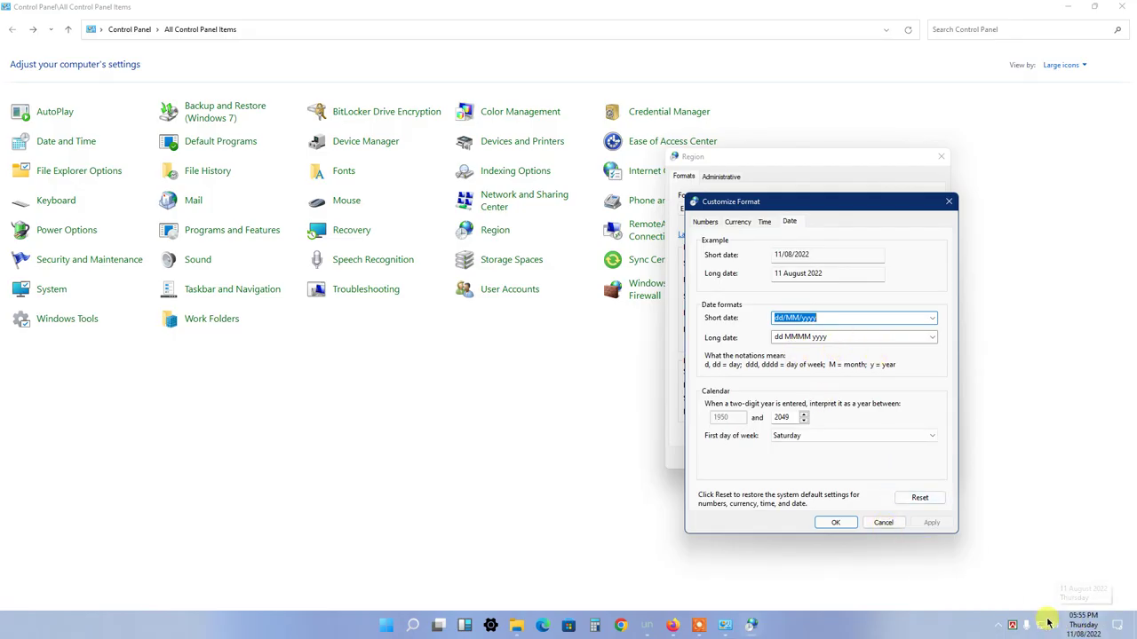
{"action": "left_click", "coordinate": [883, 522]}
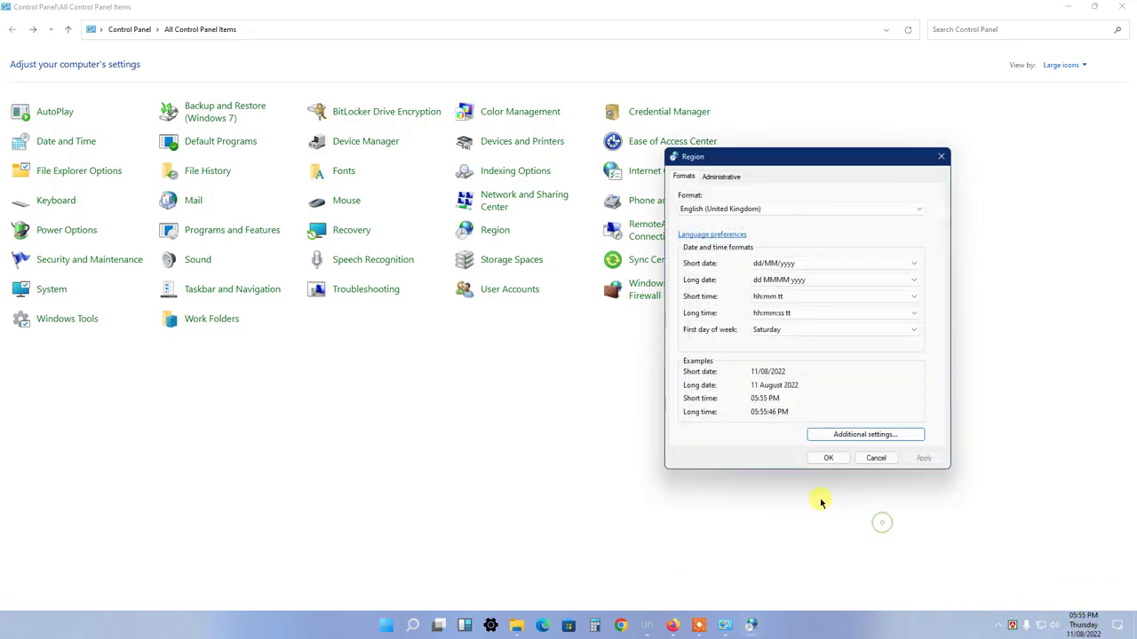
{"action": "left_click", "coordinate": [827, 457]}
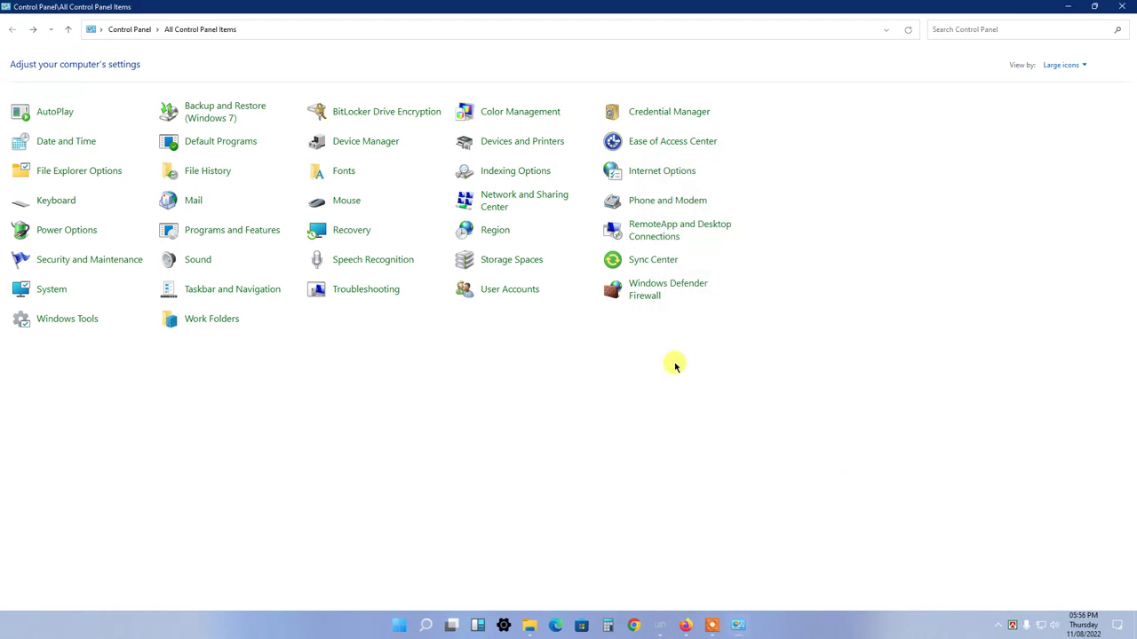
Step: Switch the Play Windows Startup sound option off and back on in the Sound settings and close them
{"action": "left_click", "coordinate": [199, 263]}
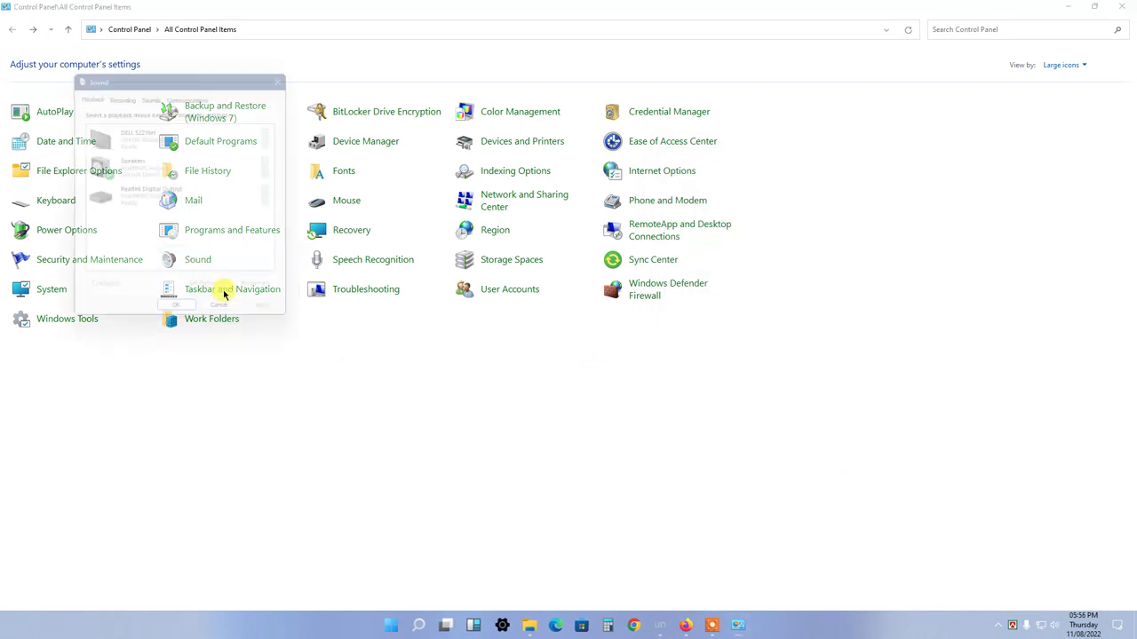
{"action": "left_click_drag", "start_coordinate": [137, 77], "coordinate": [487, 257]}
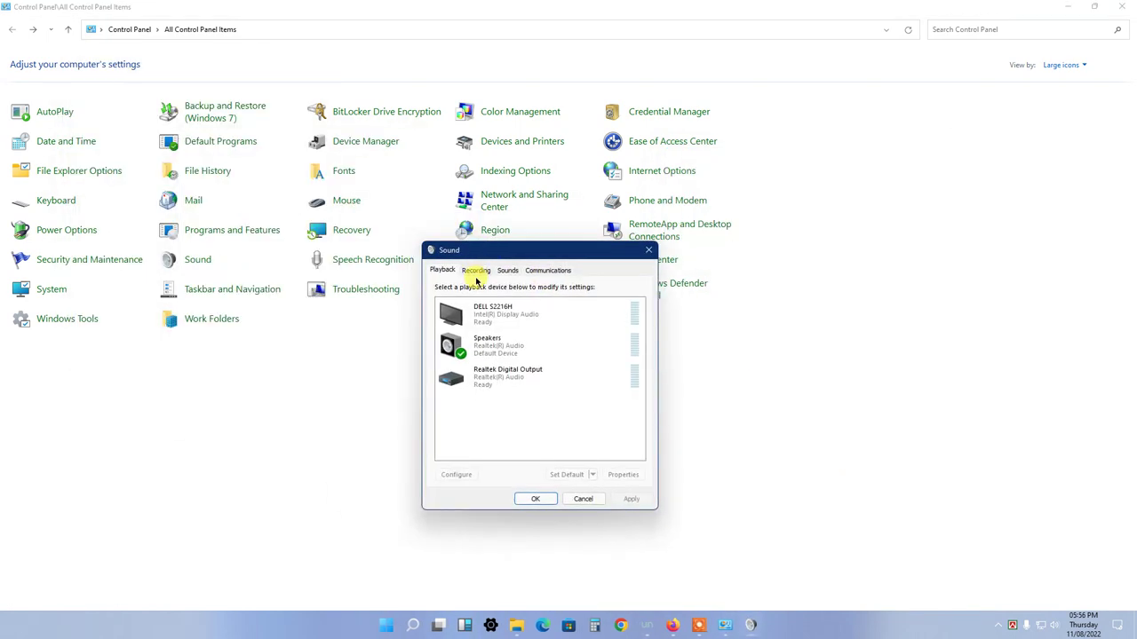
{"action": "left_click", "coordinate": [507, 270]}
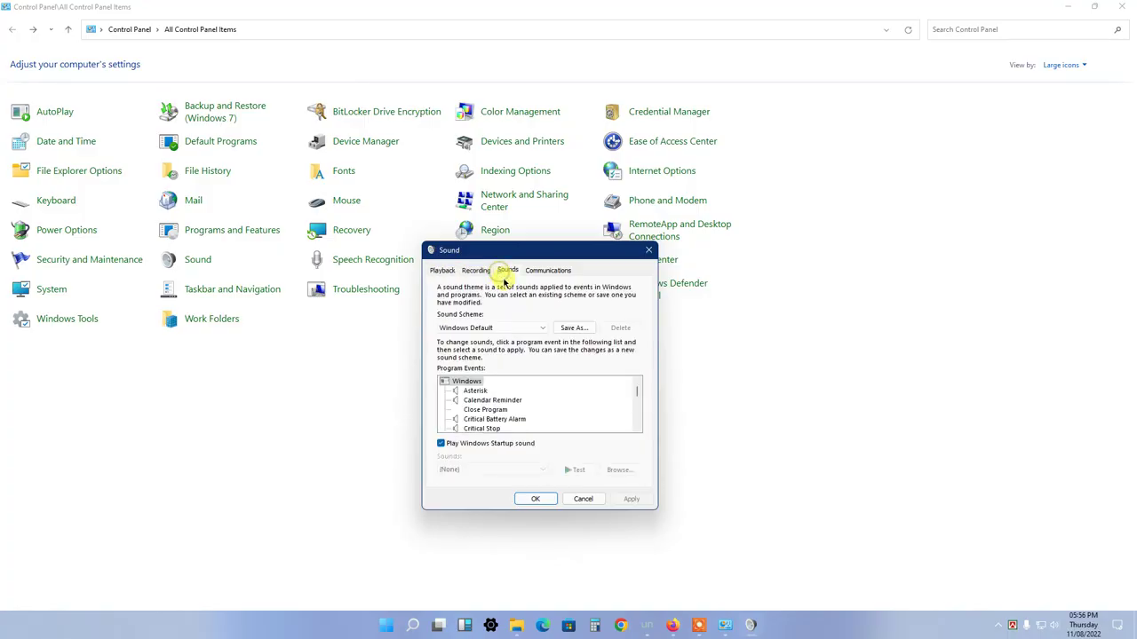
{"action": "left_click", "coordinate": [439, 446]}
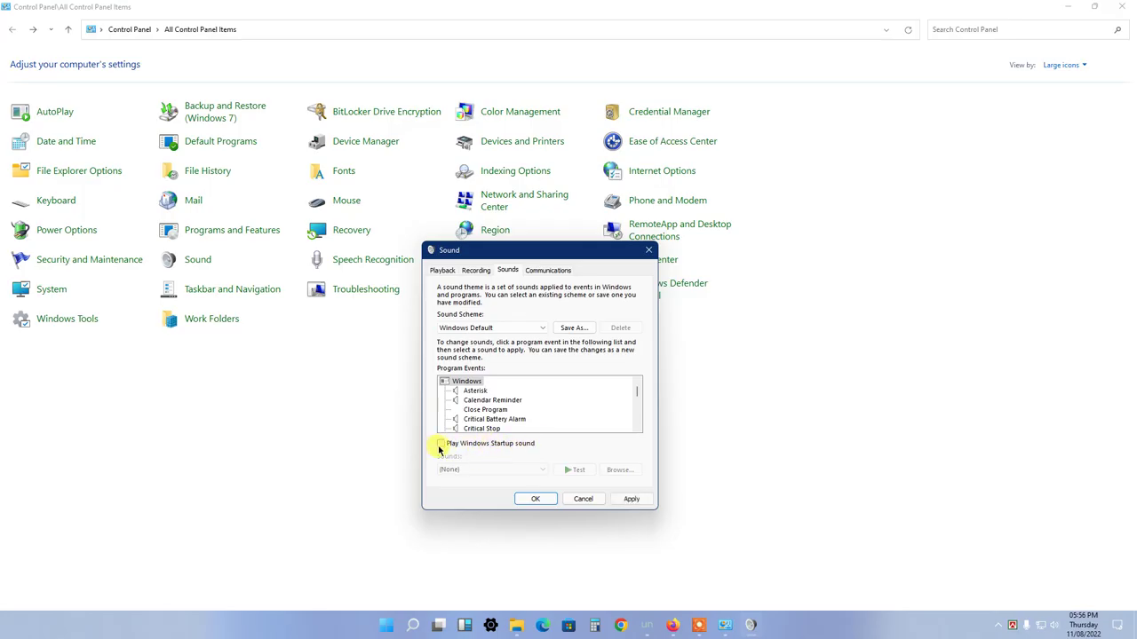
{"action": "left_click", "coordinate": [442, 446]}
{"action": "left_click", "coordinate": [536, 500]}
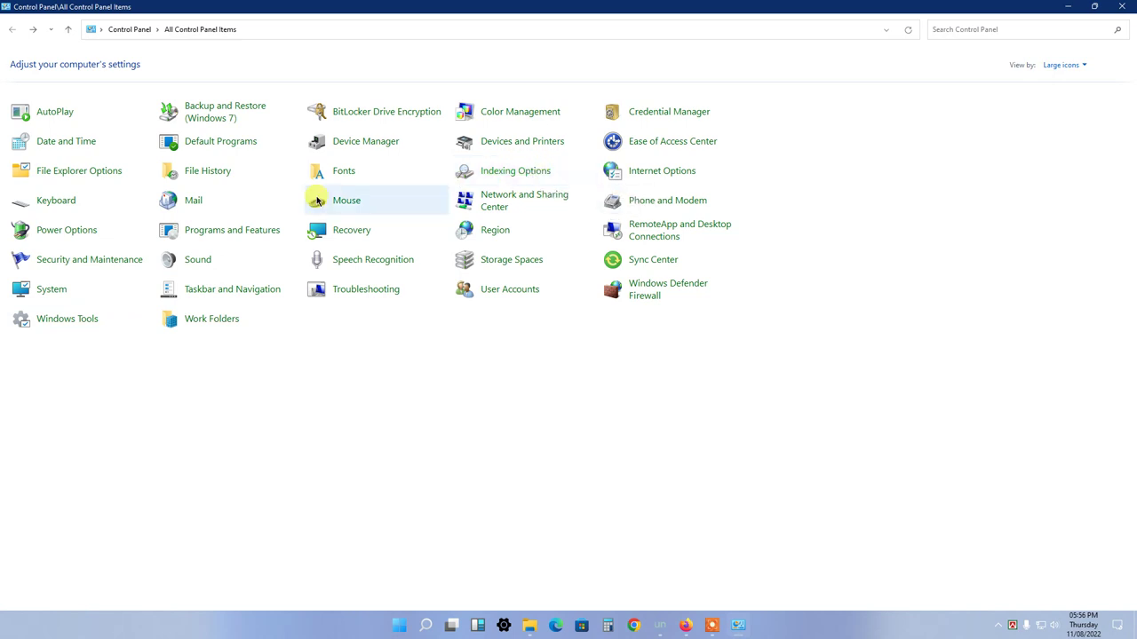
Step: Look at the time zone choices in the Date and Time settings, keeping (UTC+06:00) Dhaka, and close the settings
{"action": "left_click", "coordinate": [83, 142]}
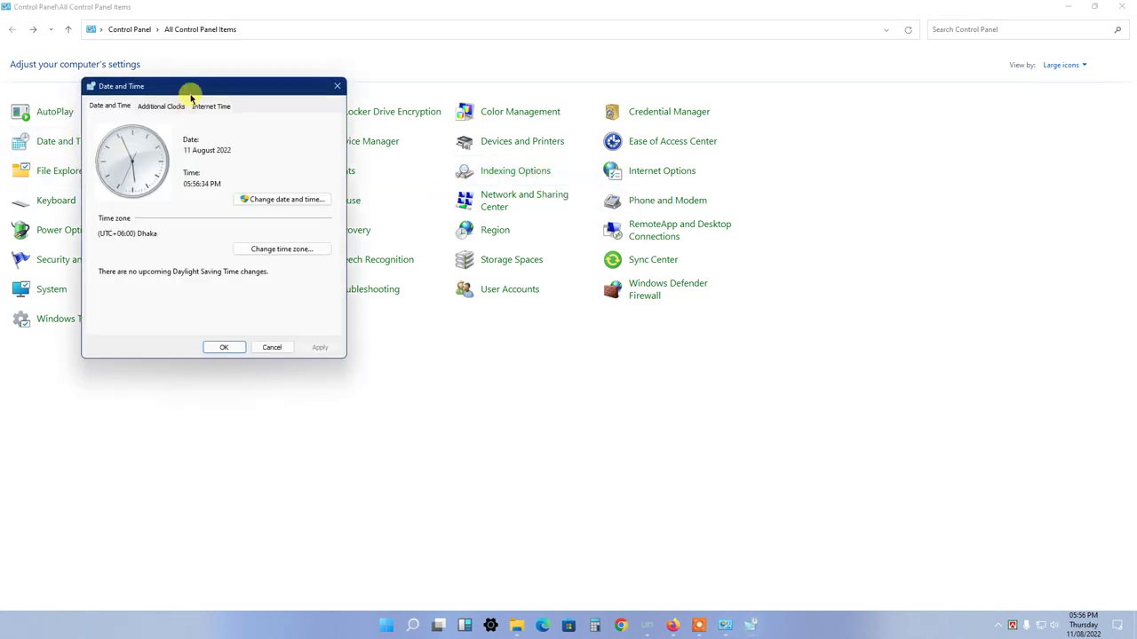
{"action": "left_click_drag", "start_coordinate": [203, 88], "coordinate": [833, 186]}
{"action": "left_click", "coordinate": [273, 277]}
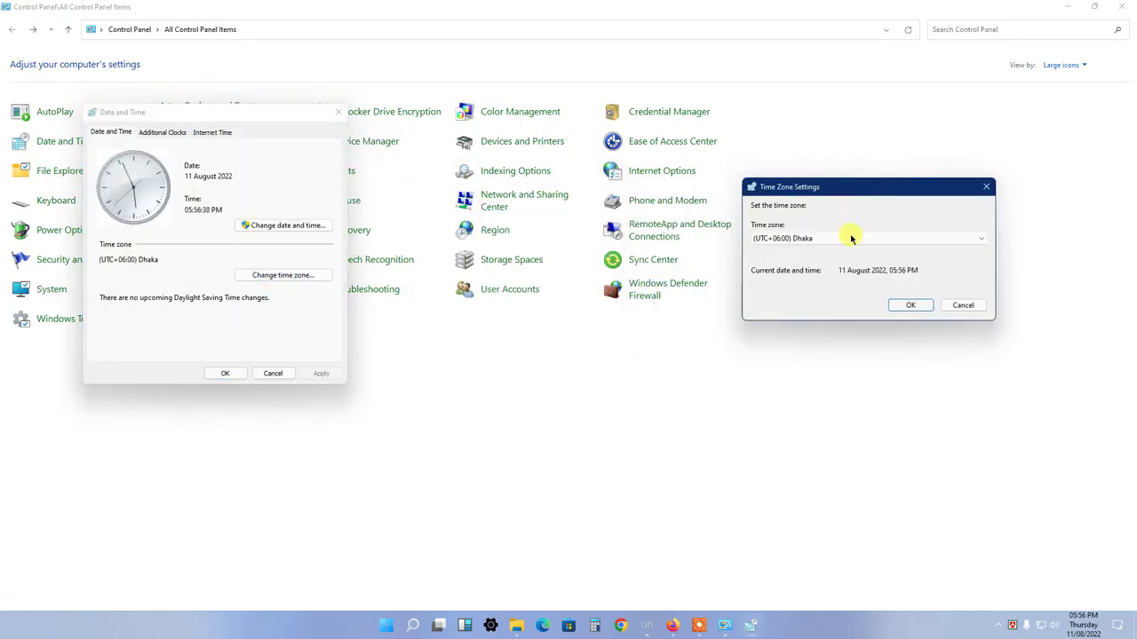
{"action": "left_click", "coordinate": [843, 240]}
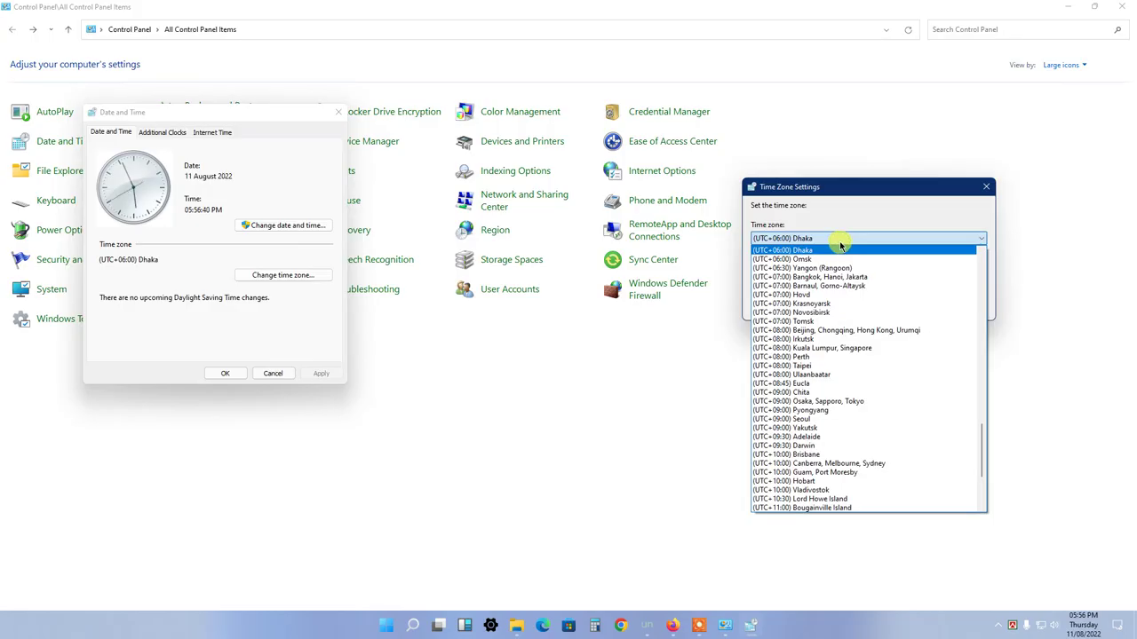
{"action": "left_click", "coordinate": [840, 249]}
{"action": "left_click", "coordinate": [961, 305]}
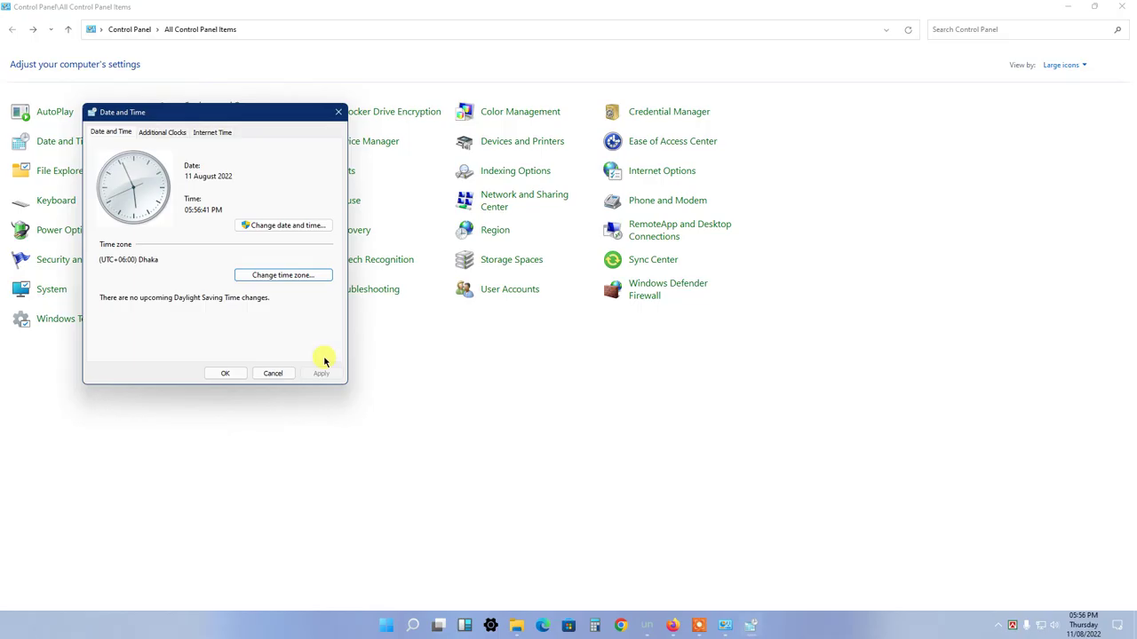
{"action": "left_click", "coordinate": [229, 373]}
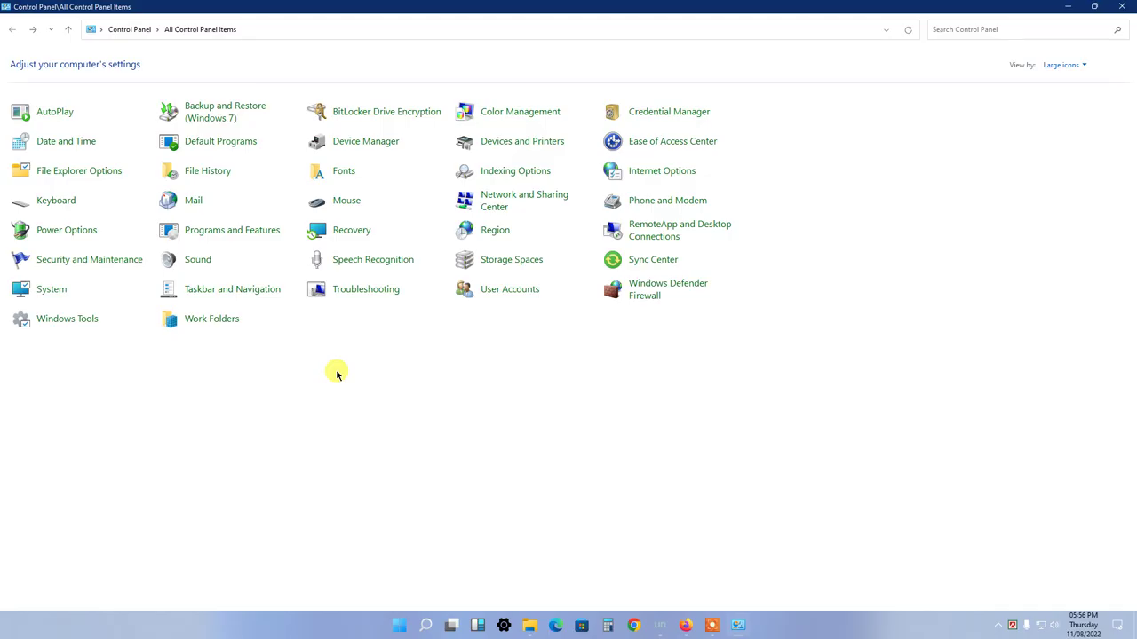
Step: Show the additional power plans in Power Options and return to all Control Panel items
{"action": "left_click", "coordinate": [69, 230]}
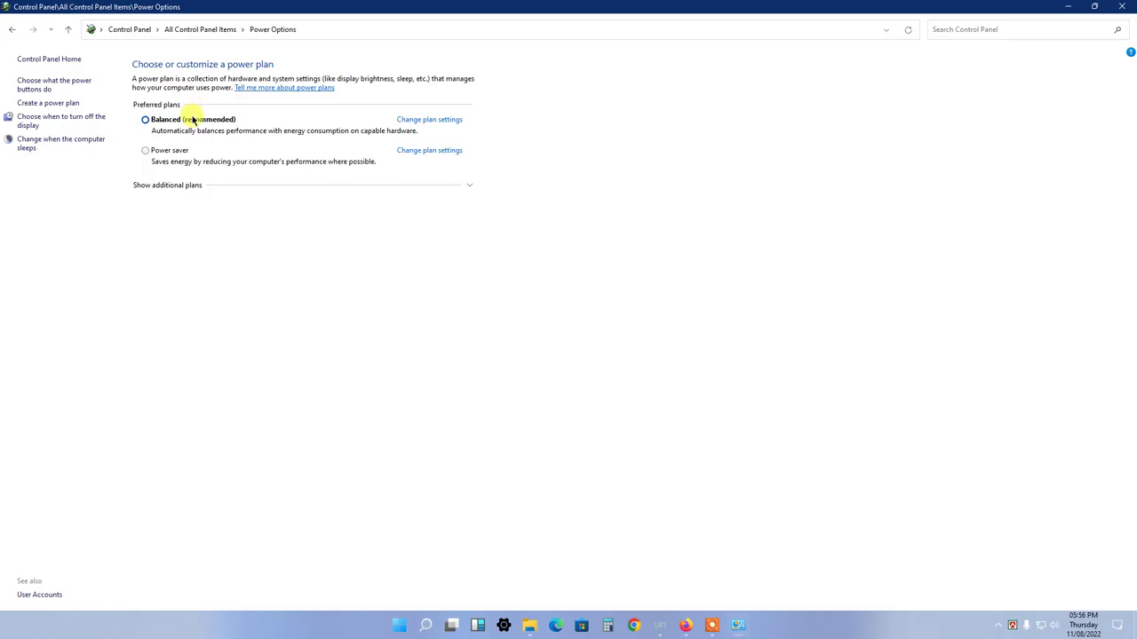
{"action": "left_click", "coordinate": [462, 184]}
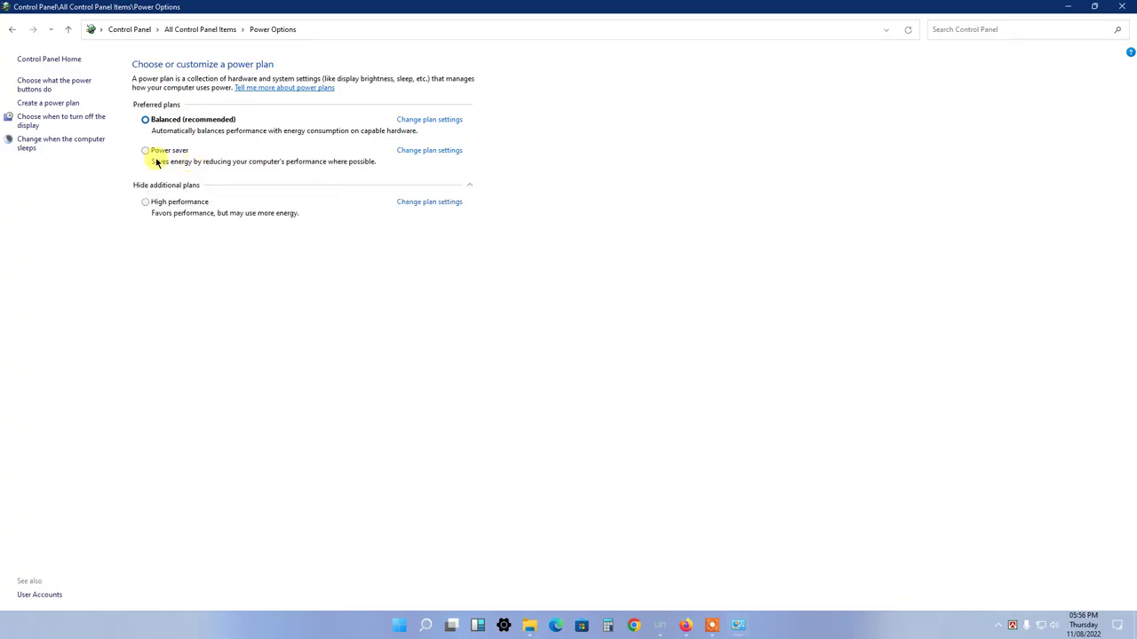
{"action": "left_click", "coordinate": [7, 29]}
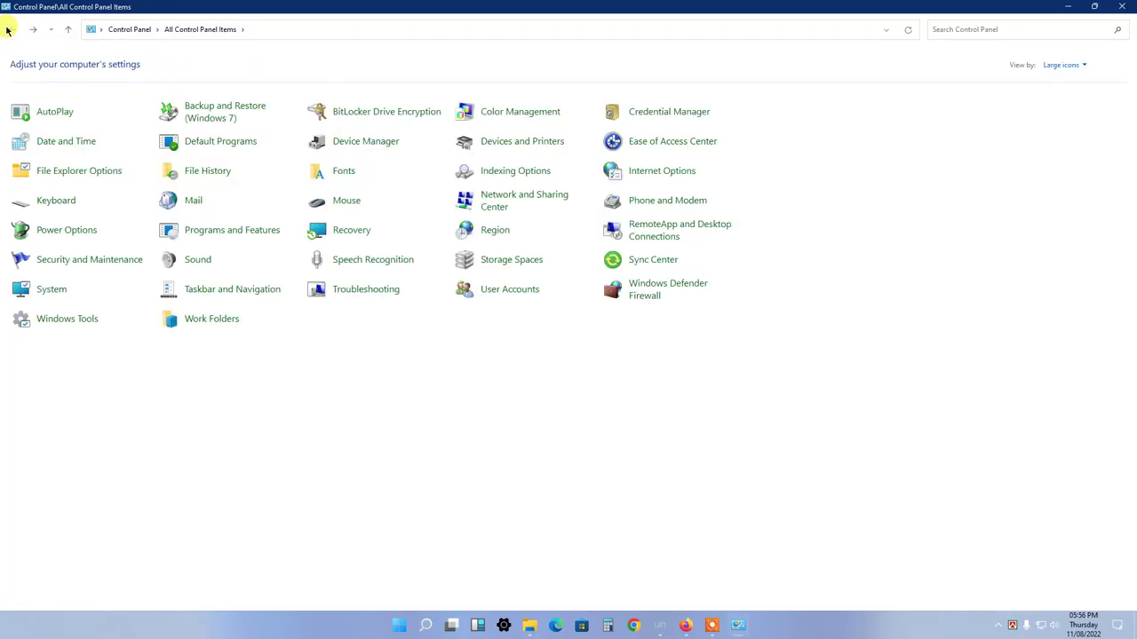
Step: Review the Balanced power plan's display-off and sleep time choices, leaving both at Never, and return to all Control Panel items
{"action": "left_click", "coordinate": [64, 231]}
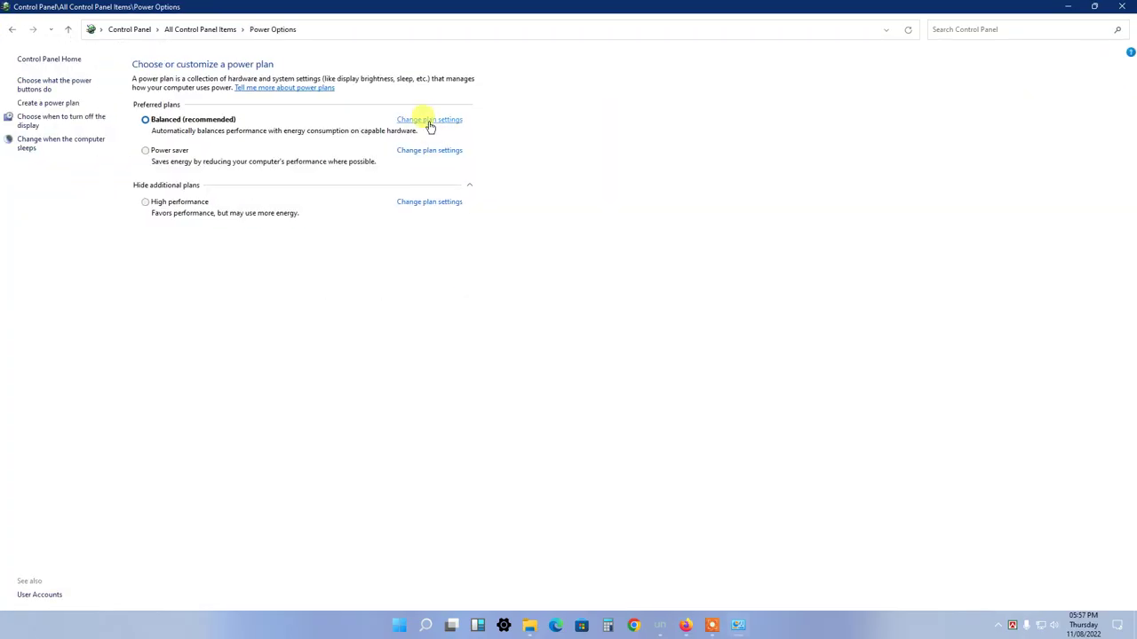
{"action": "left_click", "coordinate": [430, 121]}
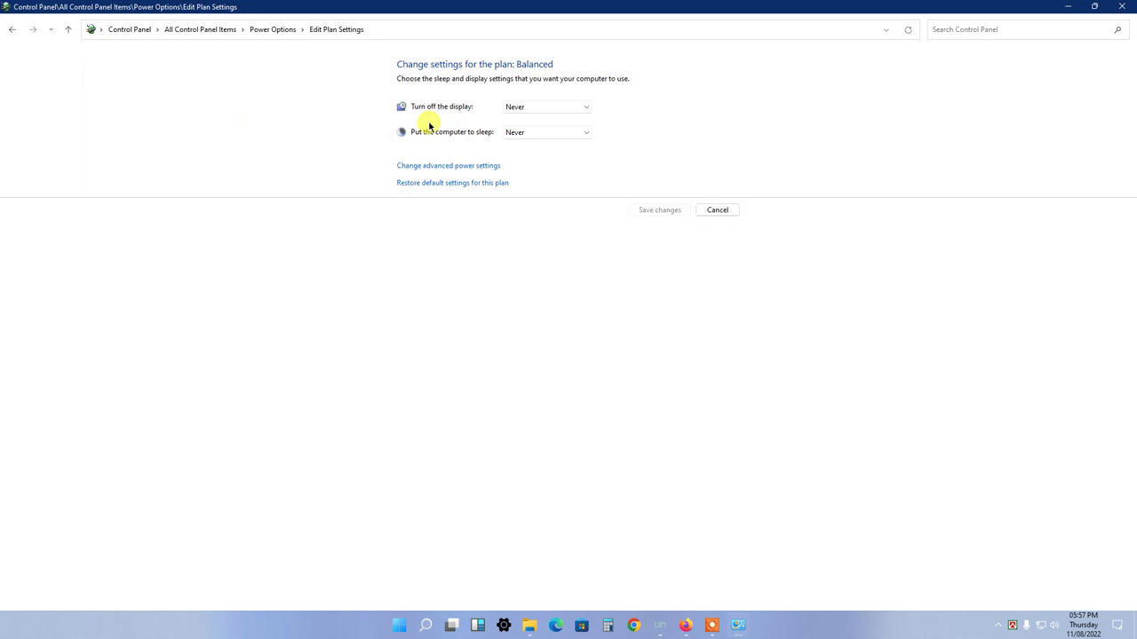
{"action": "left_click", "coordinate": [540, 112]}
{"action": "left_click", "coordinate": [540, 112]}
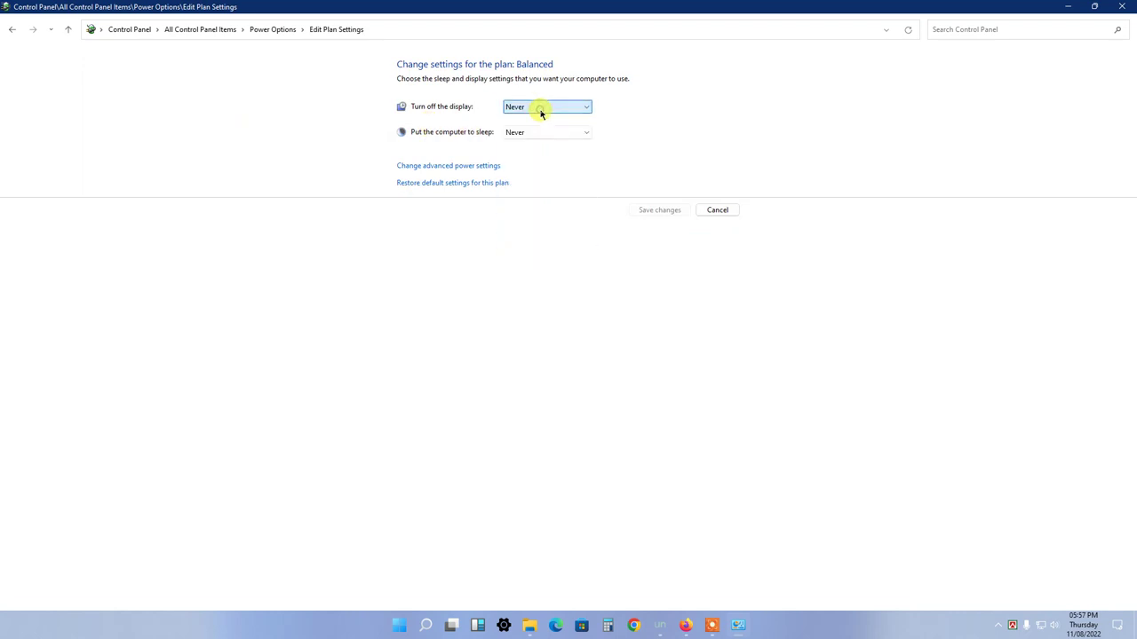
{"action": "left_click", "coordinate": [536, 137]}
{"action": "left_click", "coordinate": [535, 136]}
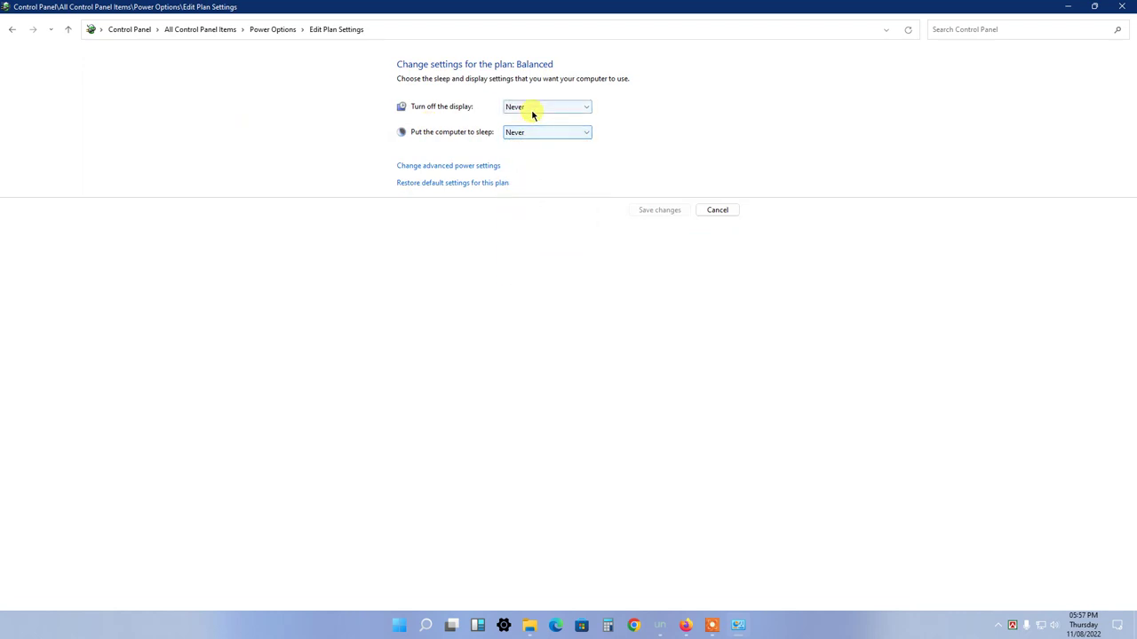
{"action": "left_click", "coordinate": [532, 112]}
{"action": "left_click", "coordinate": [533, 114]}
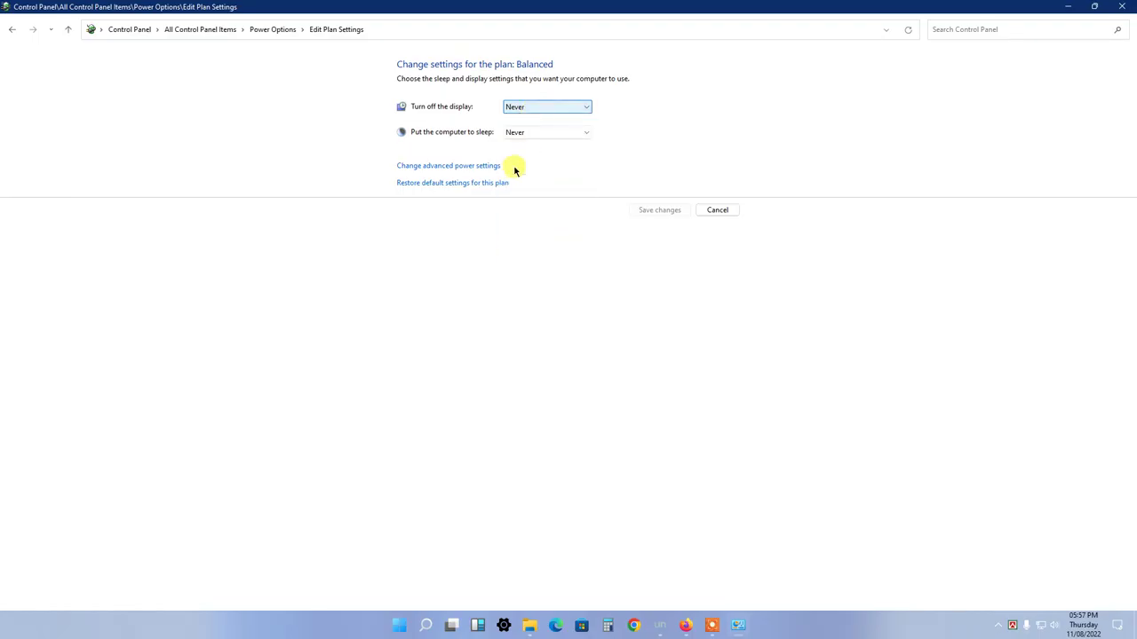
{"action": "left_click", "coordinate": [8, 31]}
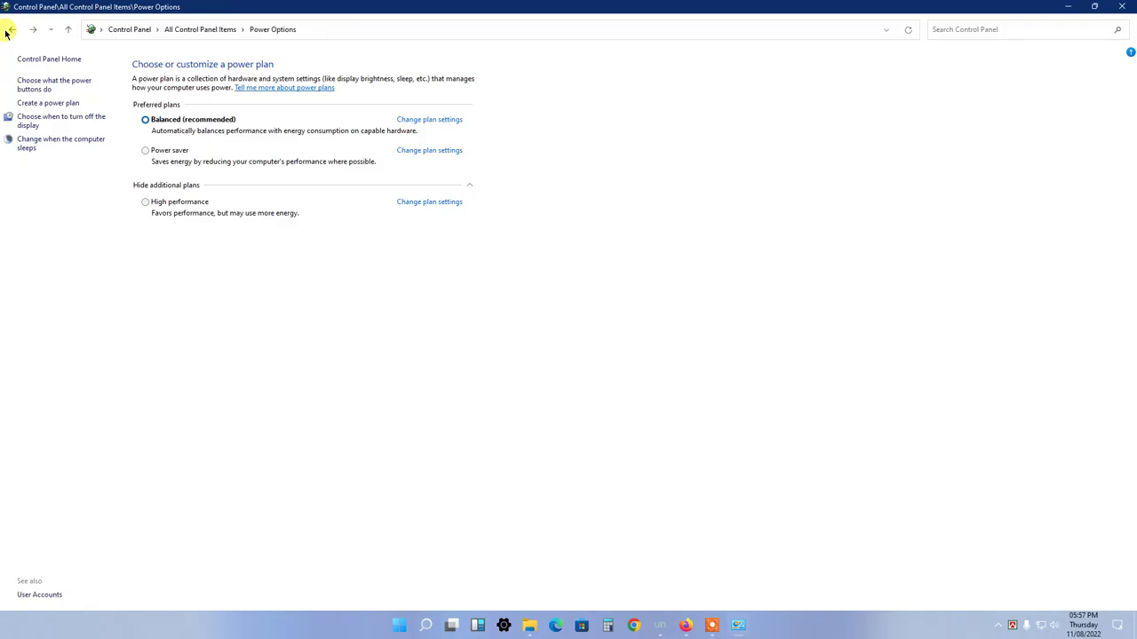
{"action": "left_click", "coordinate": [8, 31]}
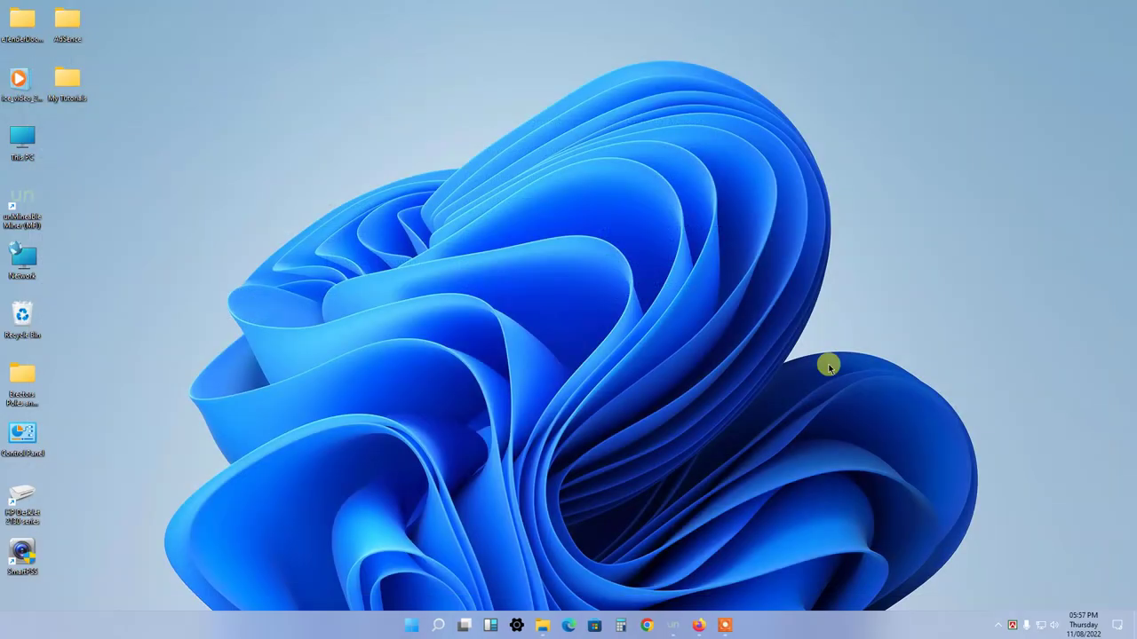